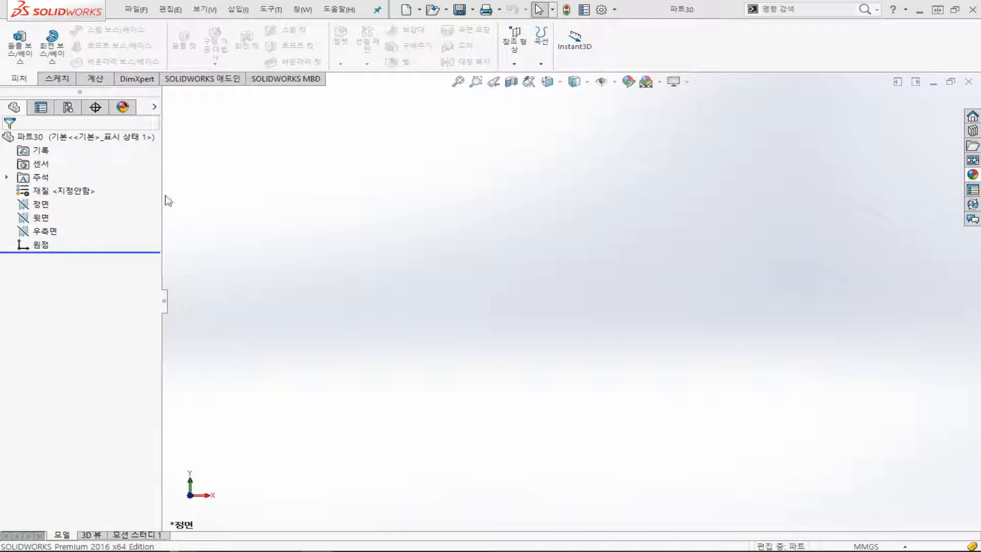
# Sketch a center rectangle on the front plane (정면), centered on the origin, about 96 mm wide and 112 mm high
pyautogui.click(44, 206)
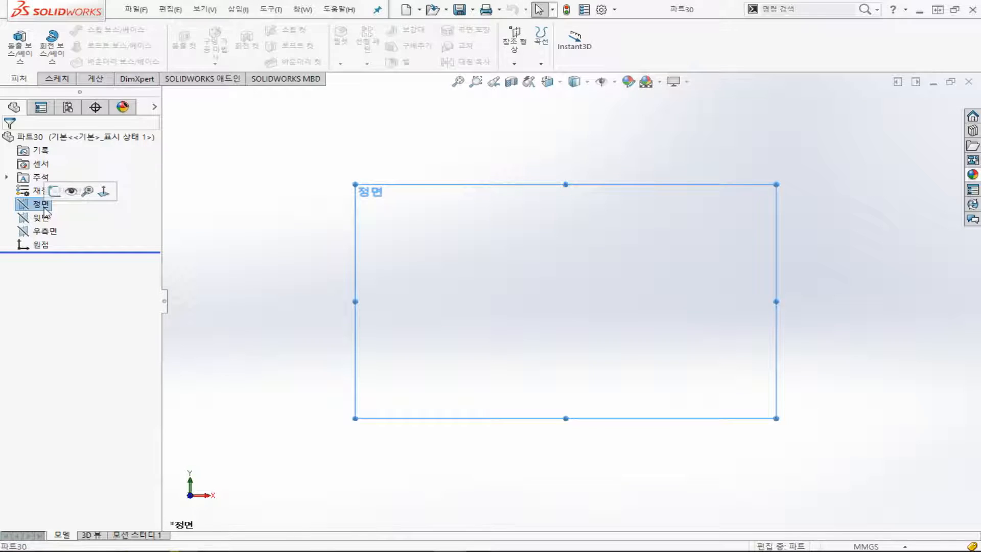
pyautogui.click(59, 79)
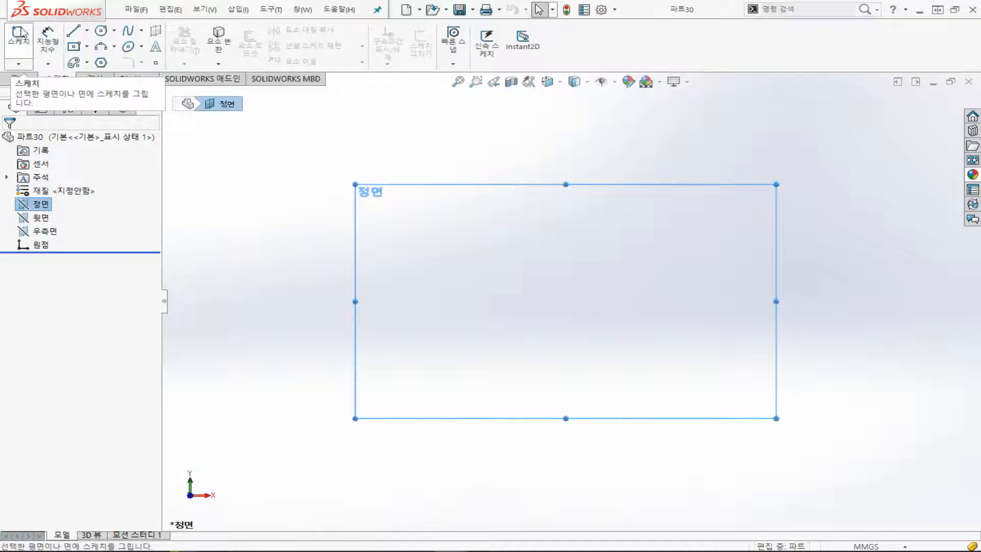
pyautogui.click(19, 36)
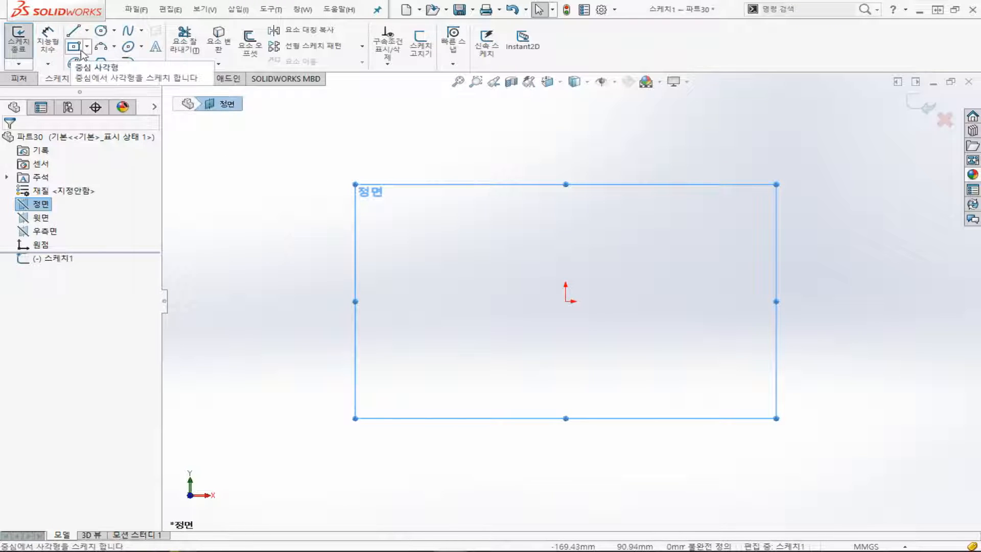
pyautogui.click(80, 51)
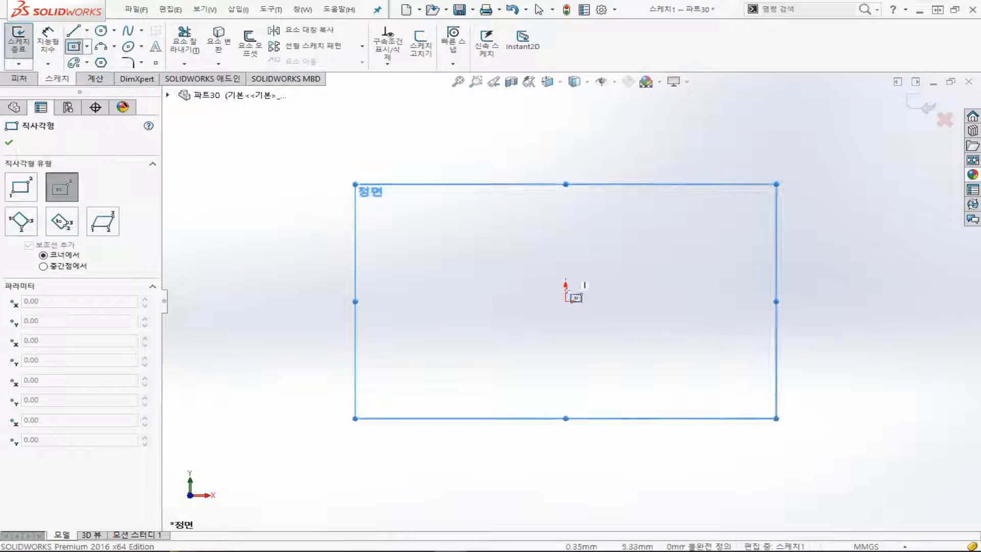
pyautogui.click(566, 302)
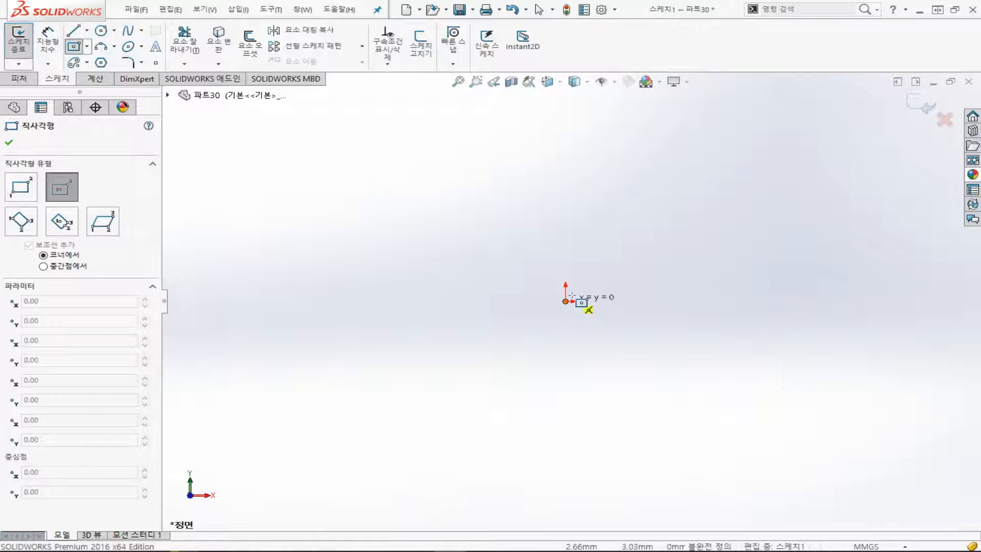
pyautogui.click(679, 182)
# Dimension the rectangle's width and height to 50 mm each and exit the sketch
pyautogui.click(48, 43)
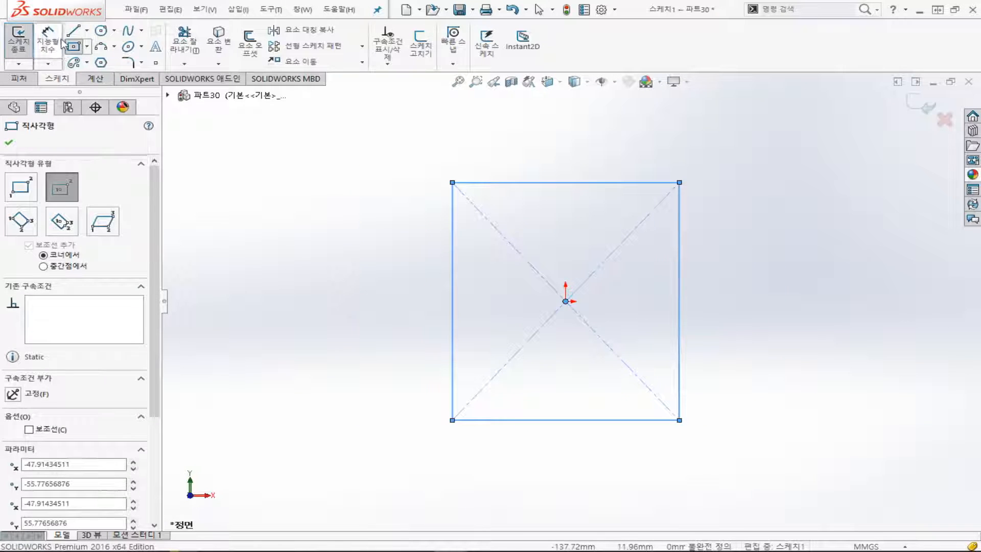
pyautogui.click(529, 182)
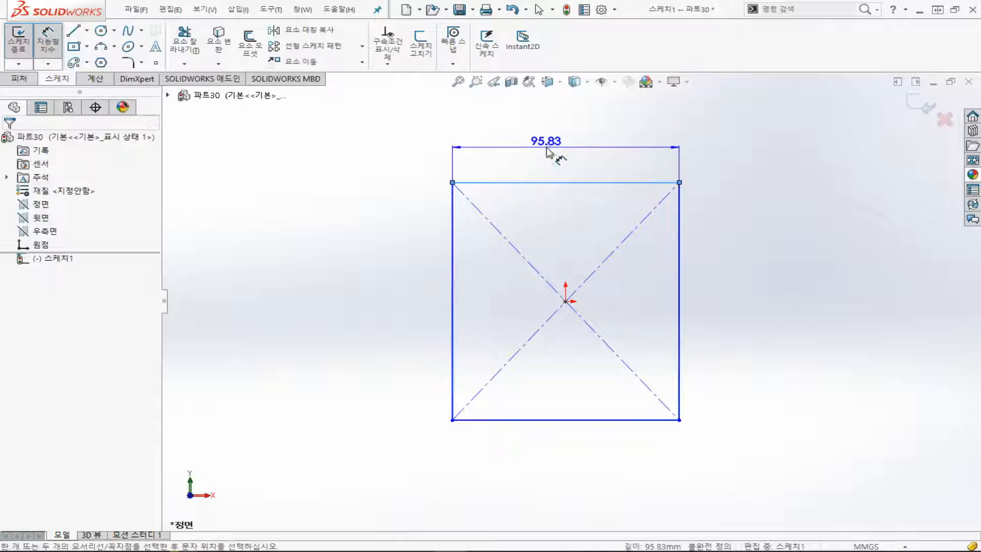
pyautogui.click(547, 153)
pyautogui.write('50')
pyautogui.press('Return')
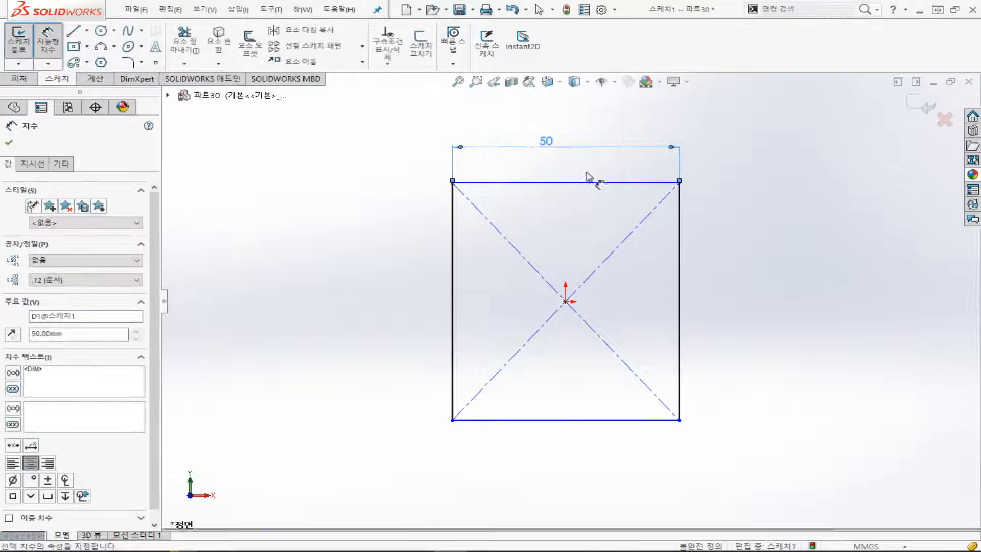
pyautogui.click(454, 247)
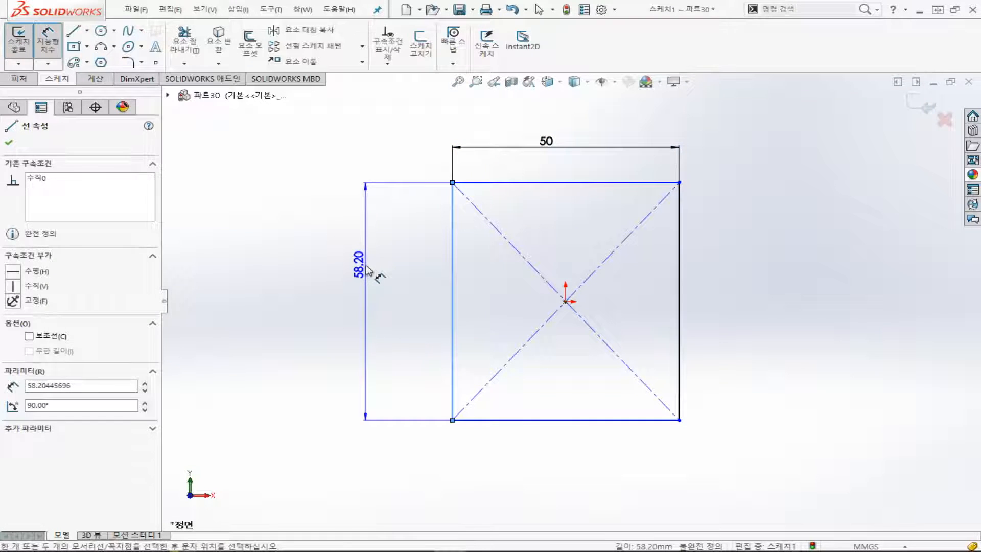
pyautogui.click(332, 287)
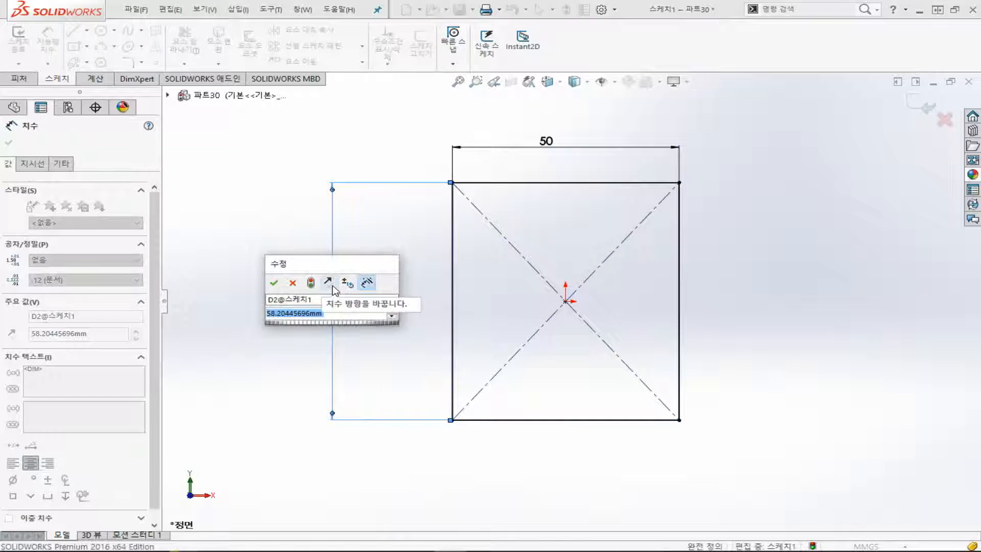
pyautogui.write('50')
pyautogui.press('Return')
pyautogui.click(263, 343)
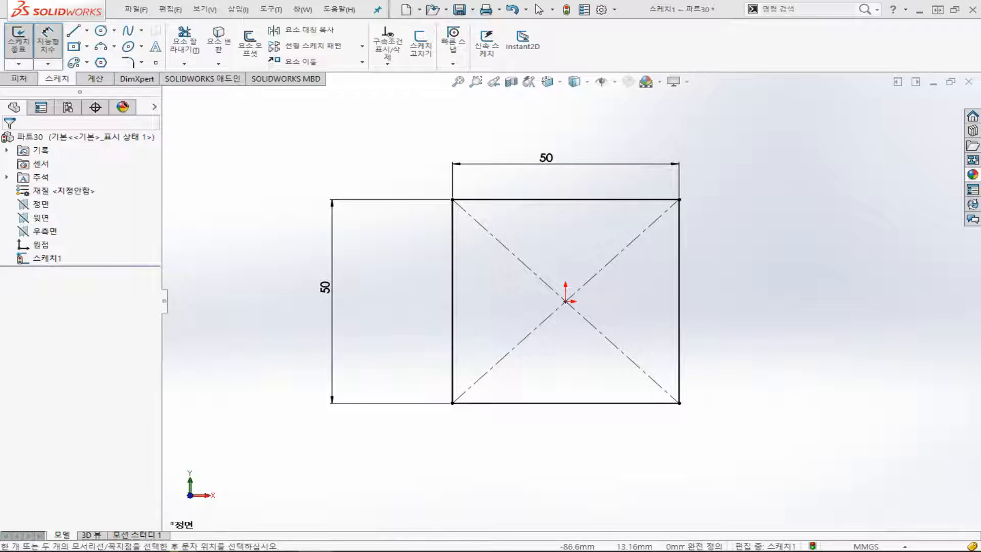
pyautogui.click(28, 39)
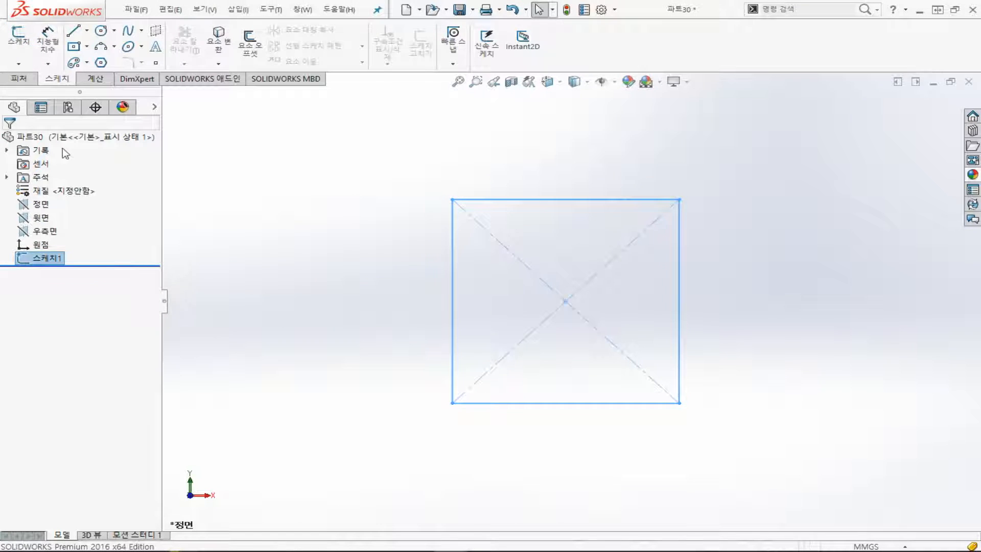
# Extrude the square sketch as a boss with a Blind depth of 10 mm
pyautogui.click(34, 82)
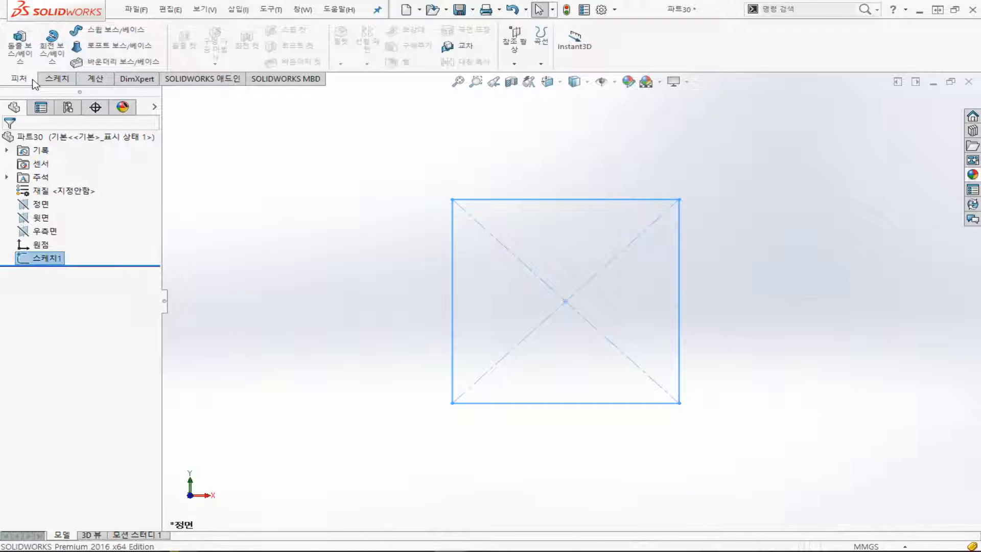
pyautogui.click(21, 45)
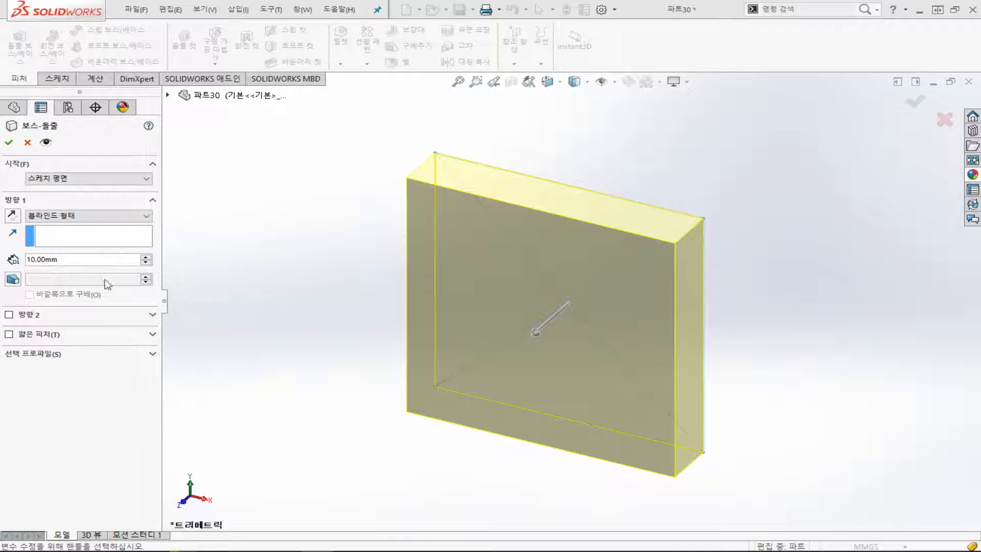
pyautogui.click(9, 143)
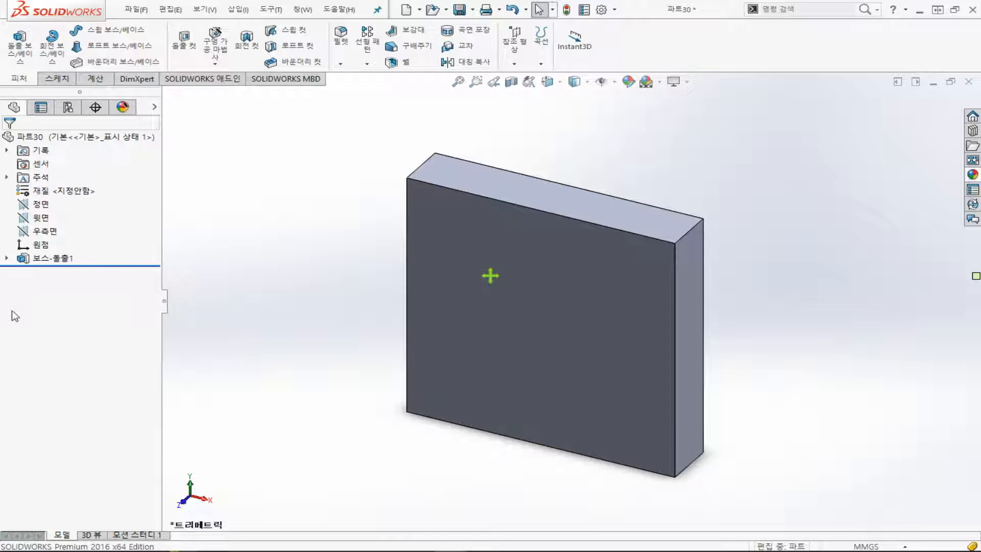
# Delete the extruded boss feature while keeping its square sketch
pyautogui.click(51, 258)
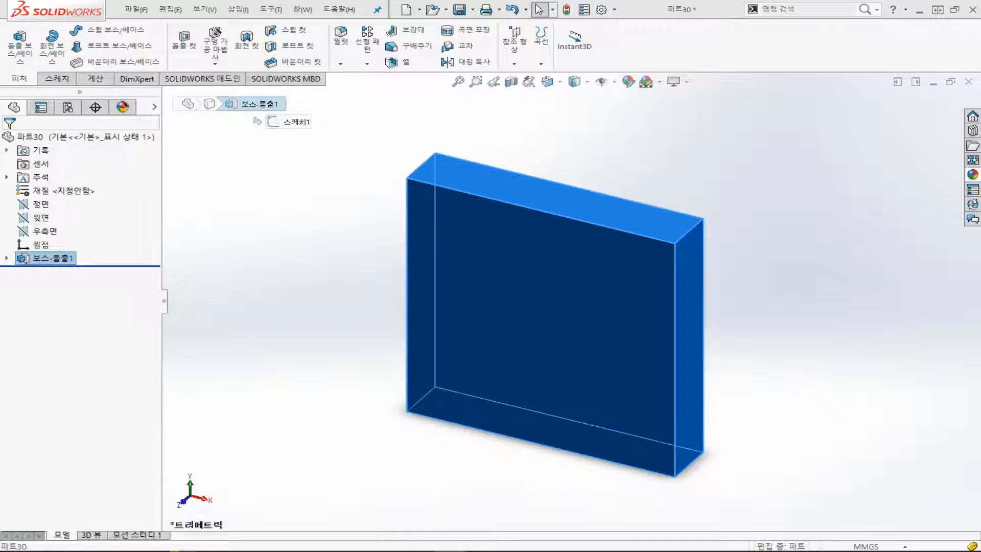
pyautogui.press('Delete')
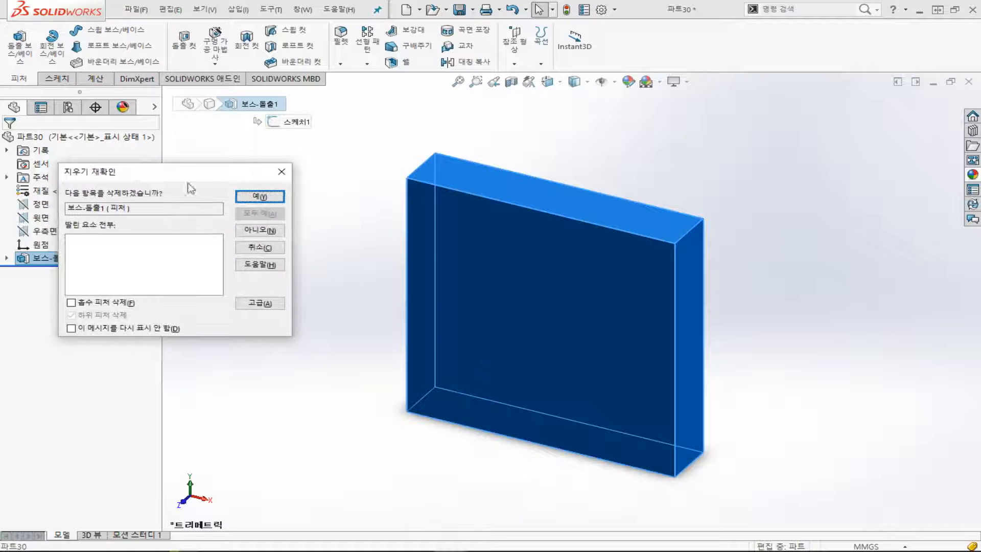
pyautogui.click(260, 194)
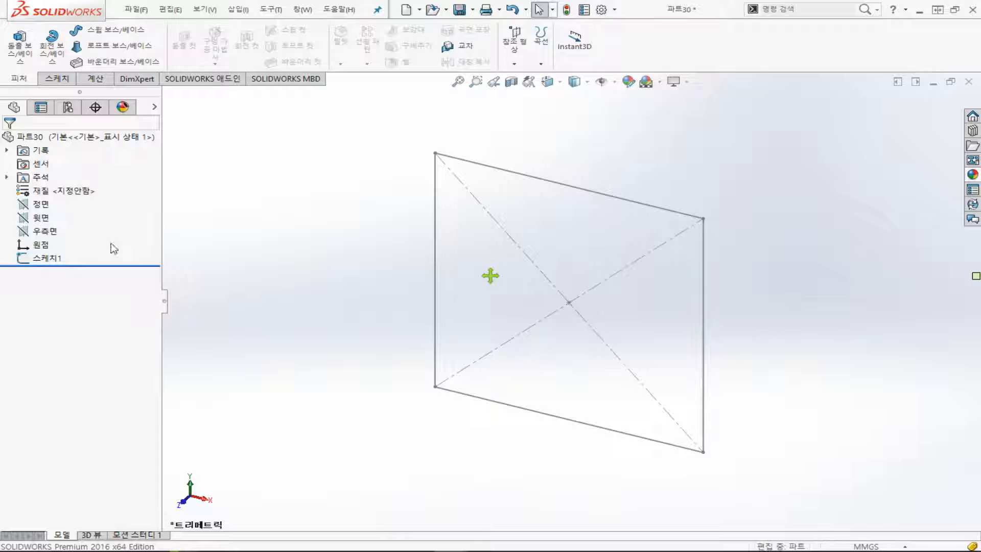
# Set up a Blind boss extrusion of the square sketch with a 50 mm depth and reverse its direction
pyautogui.click(48, 259)
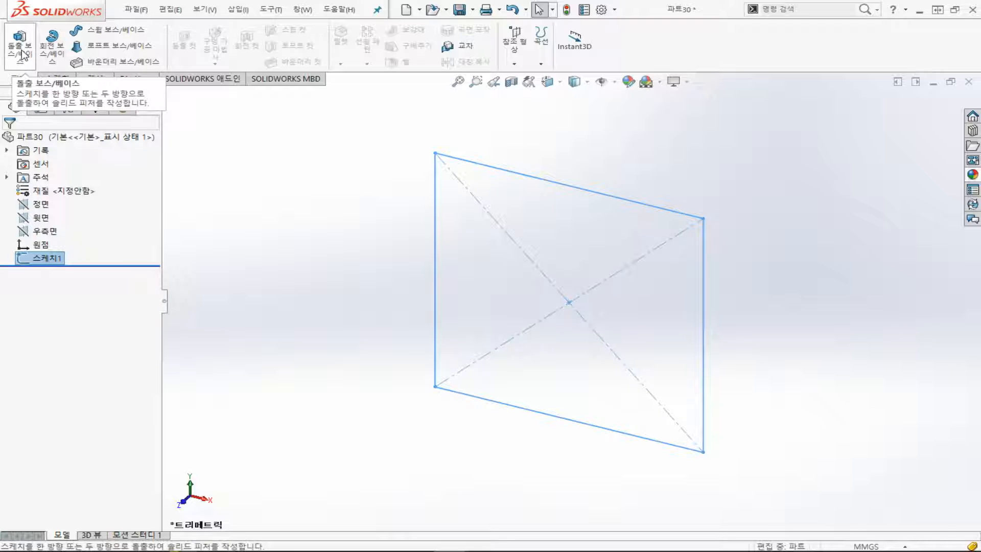
pyautogui.click(20, 50)
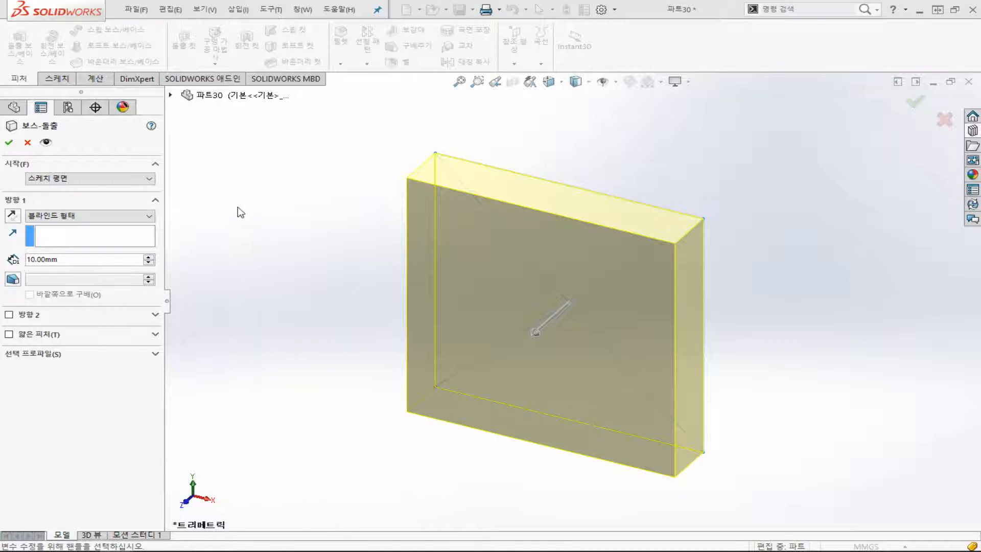
pyautogui.doubleClick(84, 259)
pyautogui.write('50')
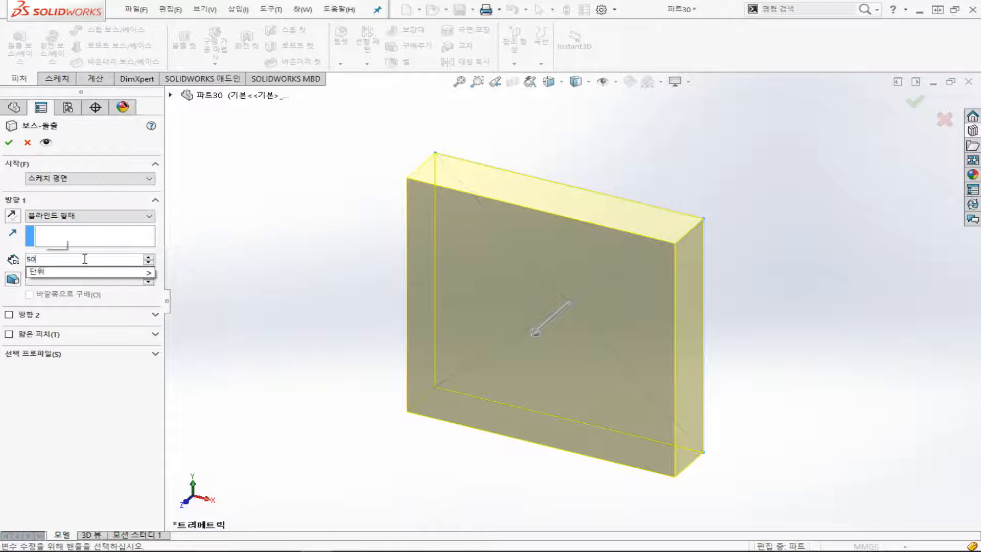
pyautogui.press('Return')
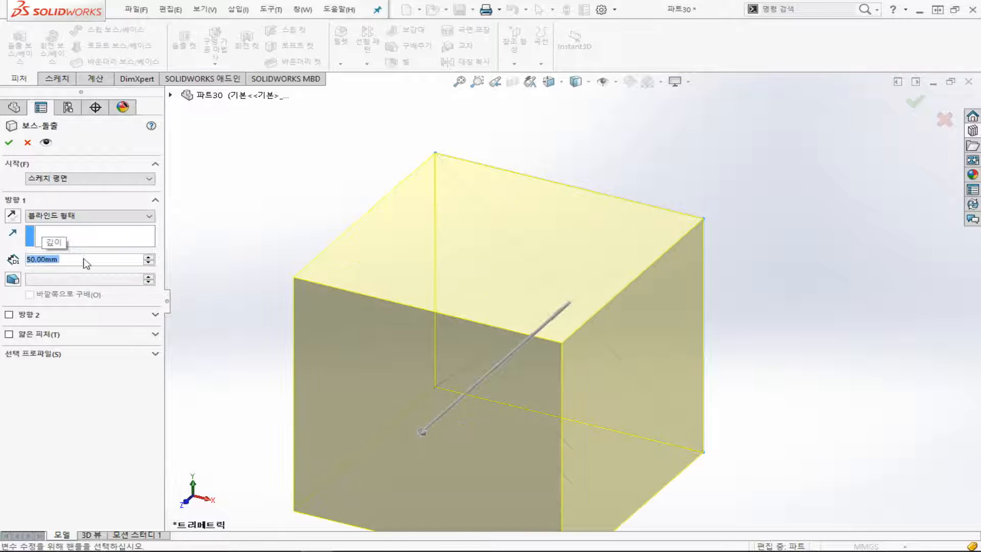
pyautogui.click(314, 186)
pyautogui.scroll(2, 339, 391)
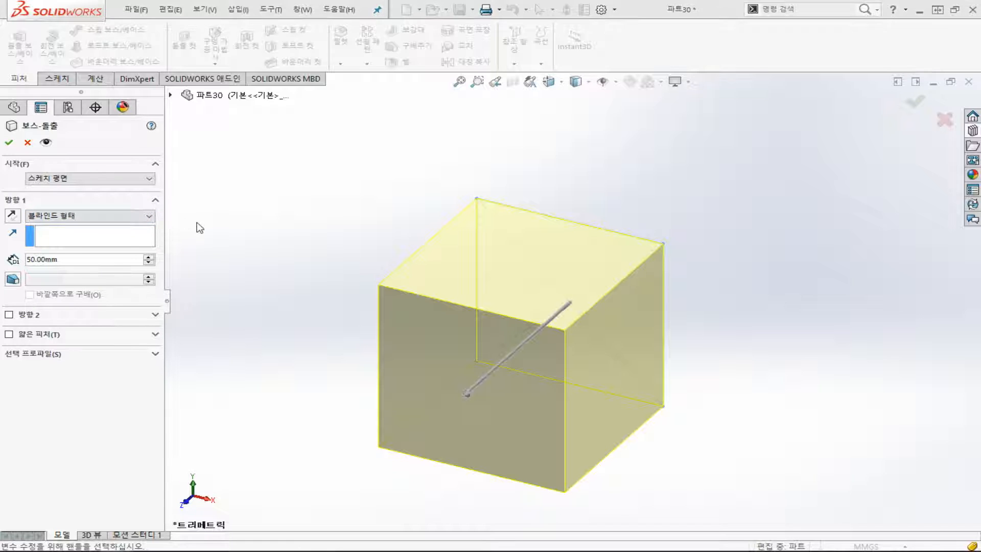
pyautogui.click(12, 219)
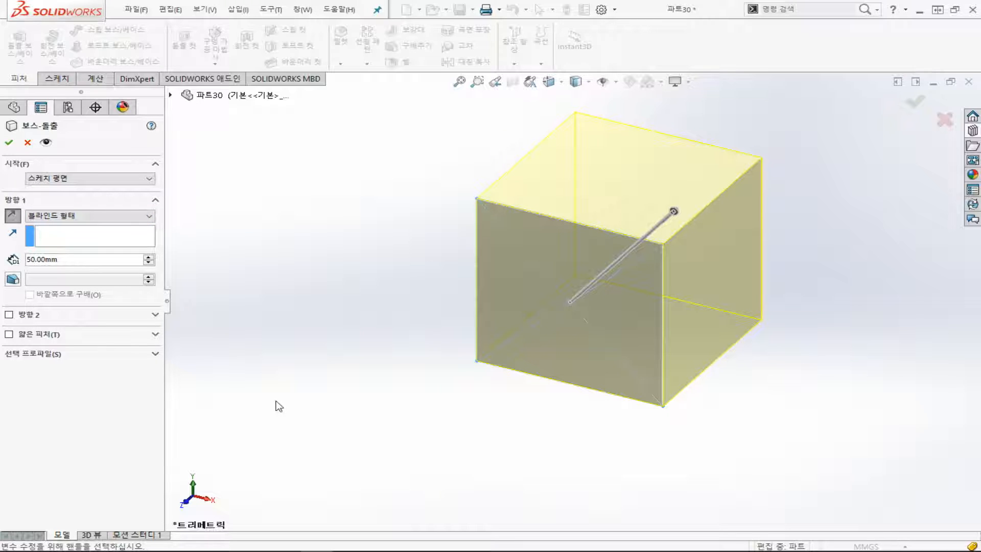
# Change the extrusion's end condition to Mid Plane (중간 평면) and finish the cube
pyautogui.click(149, 220)
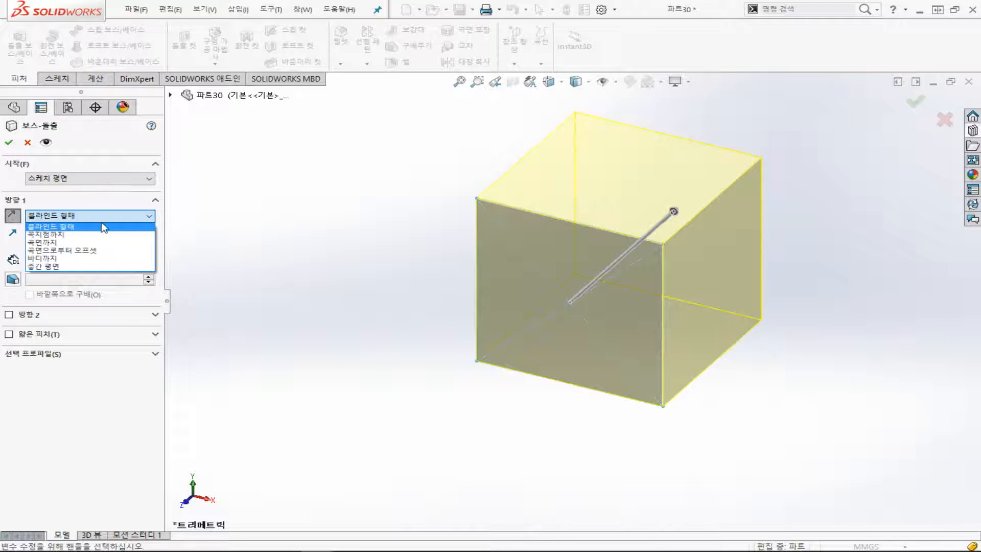
pyautogui.click(138, 267)
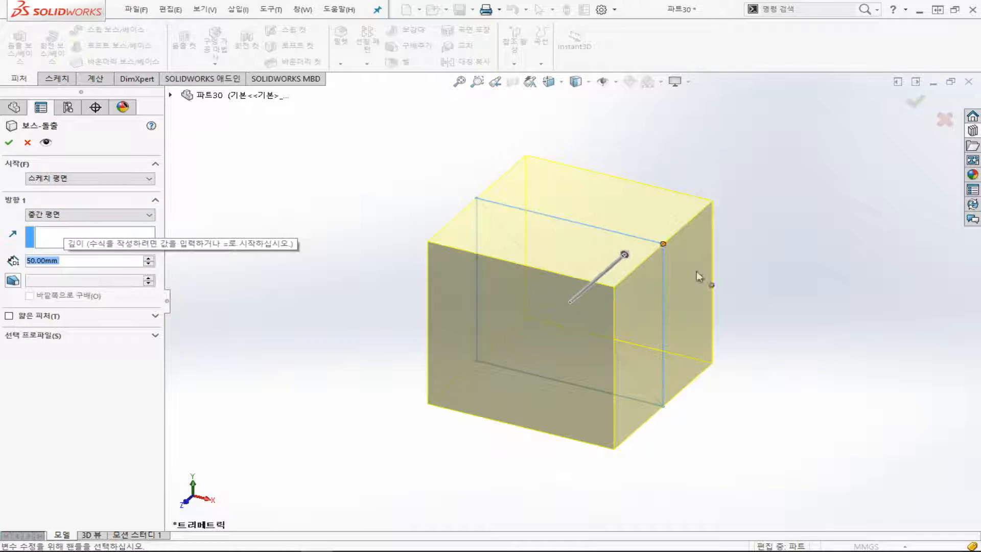
pyautogui.click(254, 318)
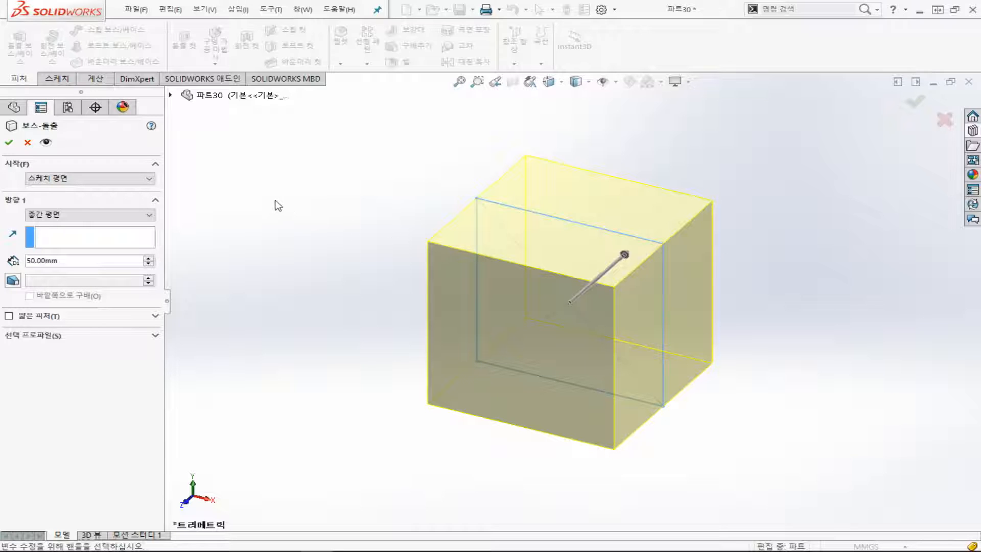
pyautogui.click(9, 143)
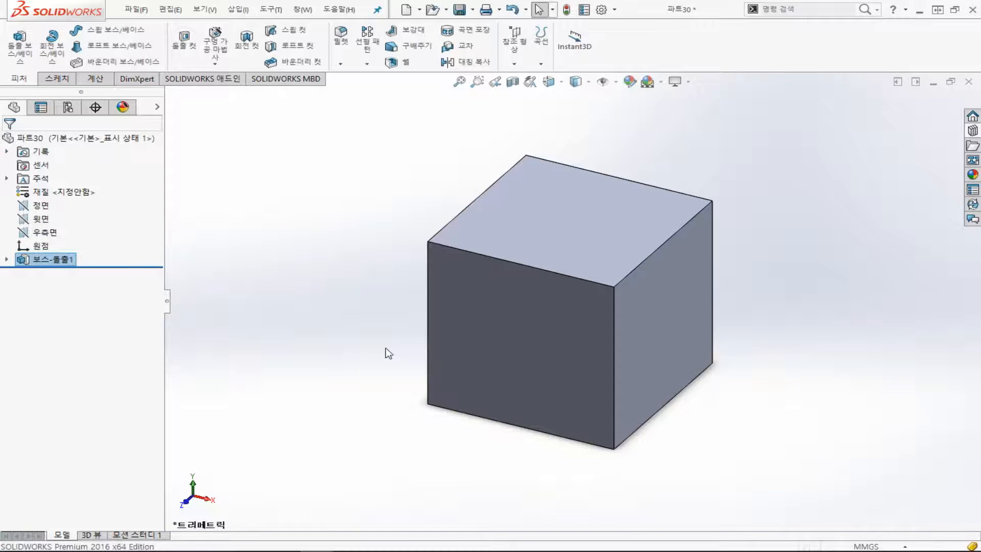
# Highlight the origin to check its position within the cube, including in the isometric view
pyautogui.click(46, 246)
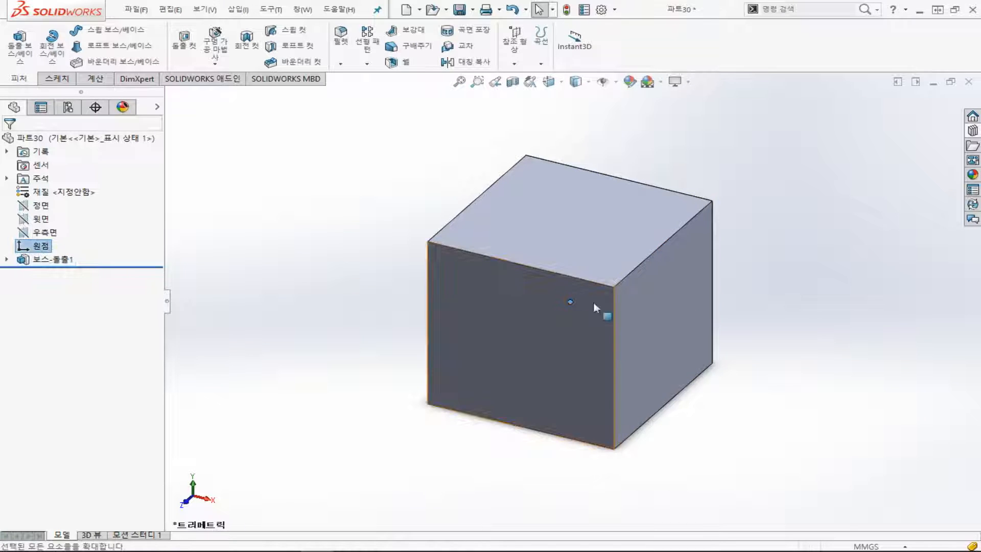
pyautogui.moveTo(550, 312)
pyautogui.mouseDown(button='middle')
pyautogui.moveTo(534, 412)
pyautogui.moveTo(549, 303)
pyautogui.mouseUp(button='middle')
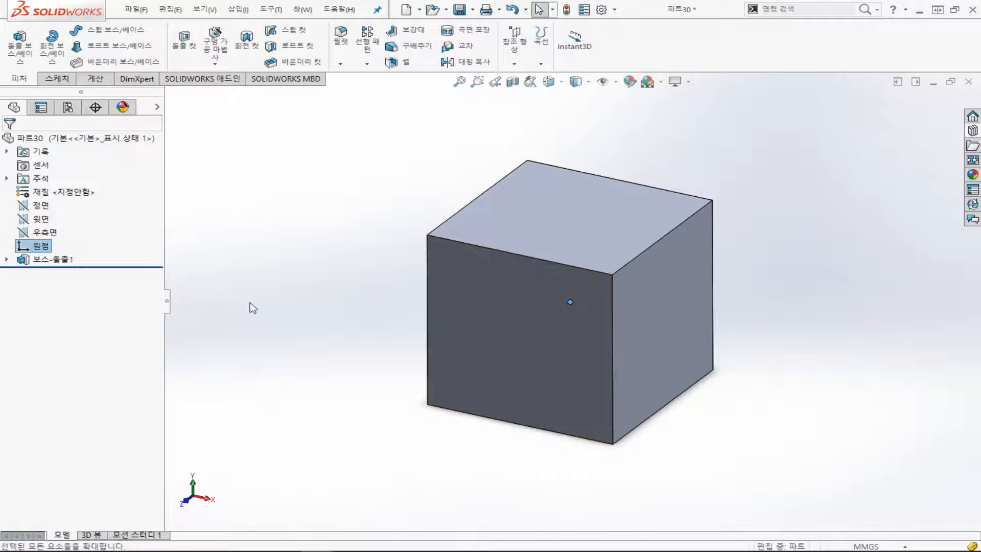
pyautogui.click(252, 307)
pyautogui.hotkey('ctrl', '7')
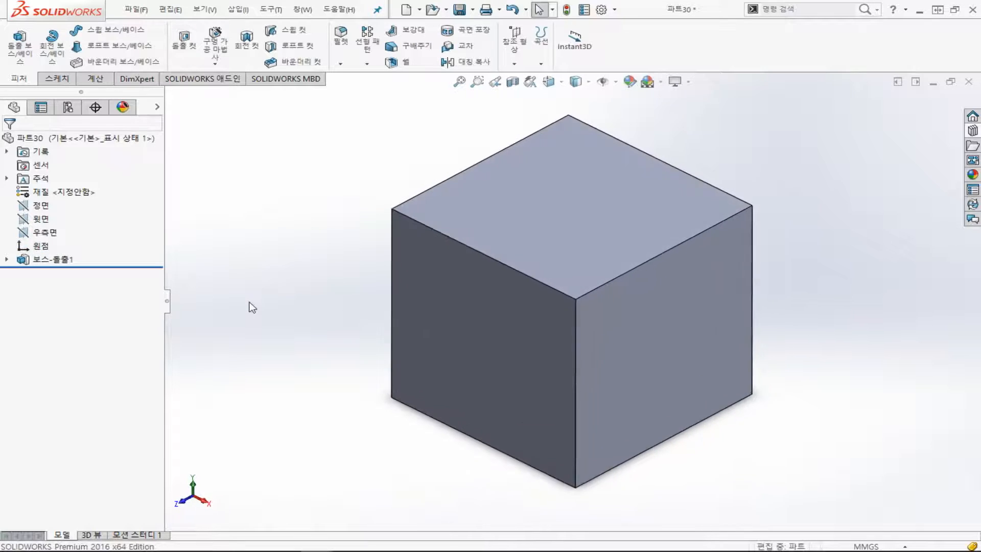
pyautogui.click(48, 246)
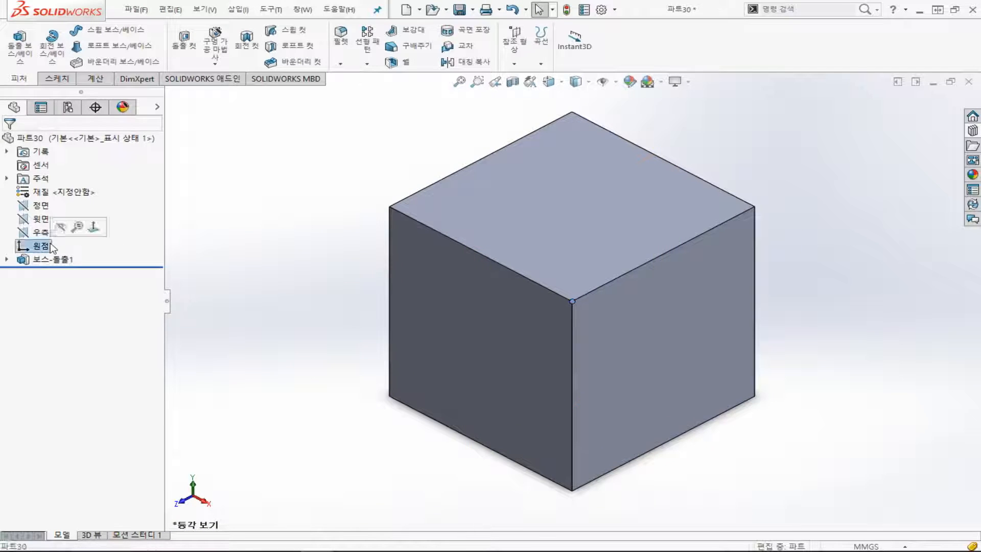
pyautogui.click(326, 124)
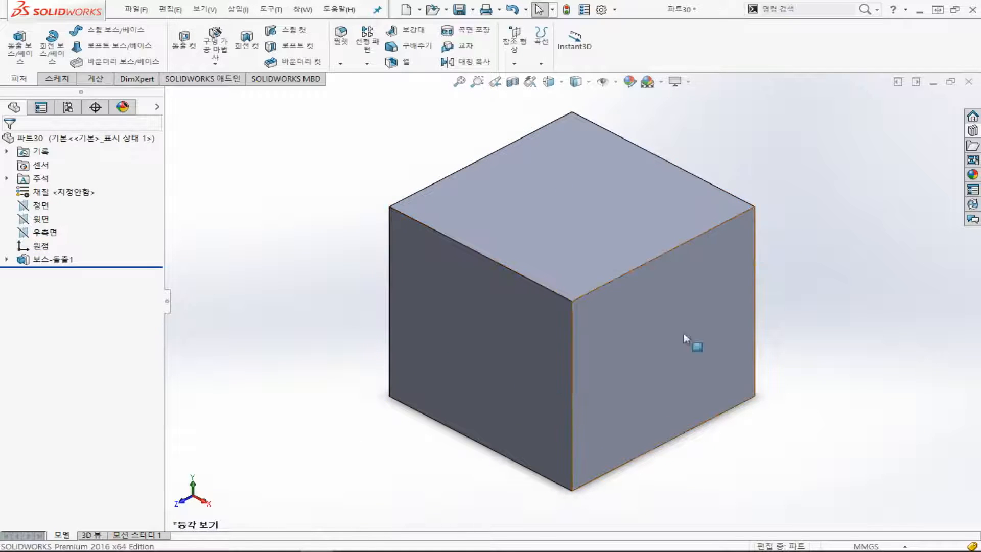
# Start a new sketch on the cube's back face
pyautogui.moveTo(808, 221); pyautogui.dragTo(683, 267, button='middle')
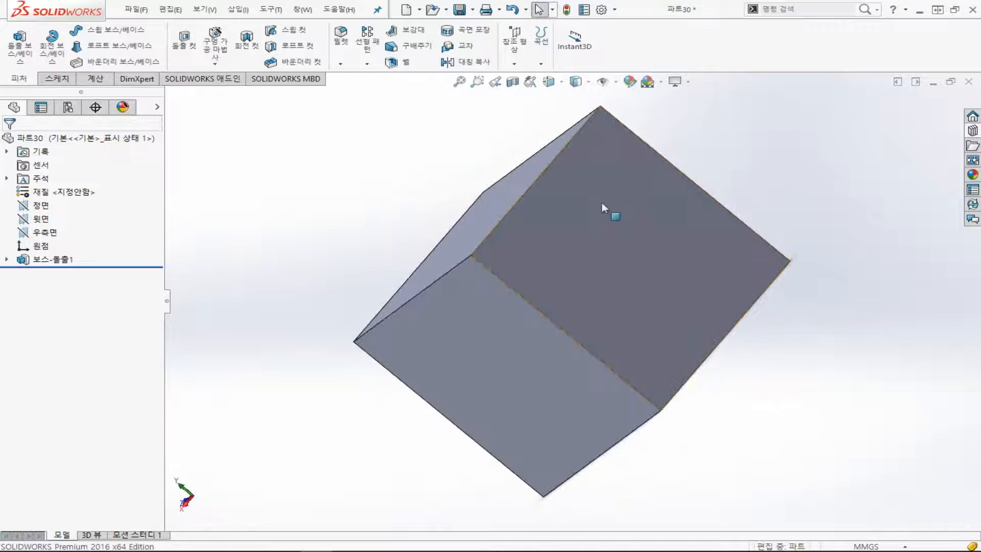
pyautogui.click(587, 189)
pyautogui.click(73, 82)
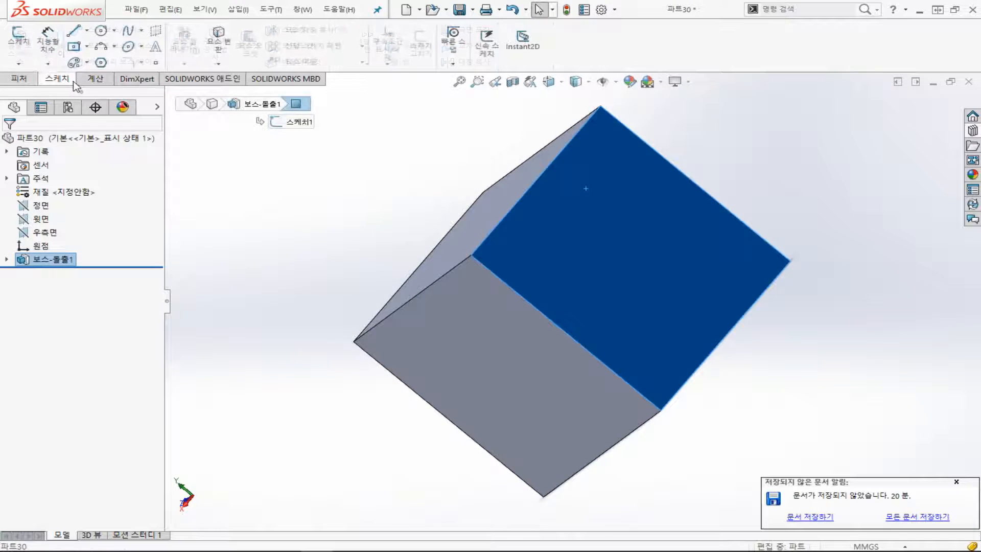
pyautogui.click(85, 33)
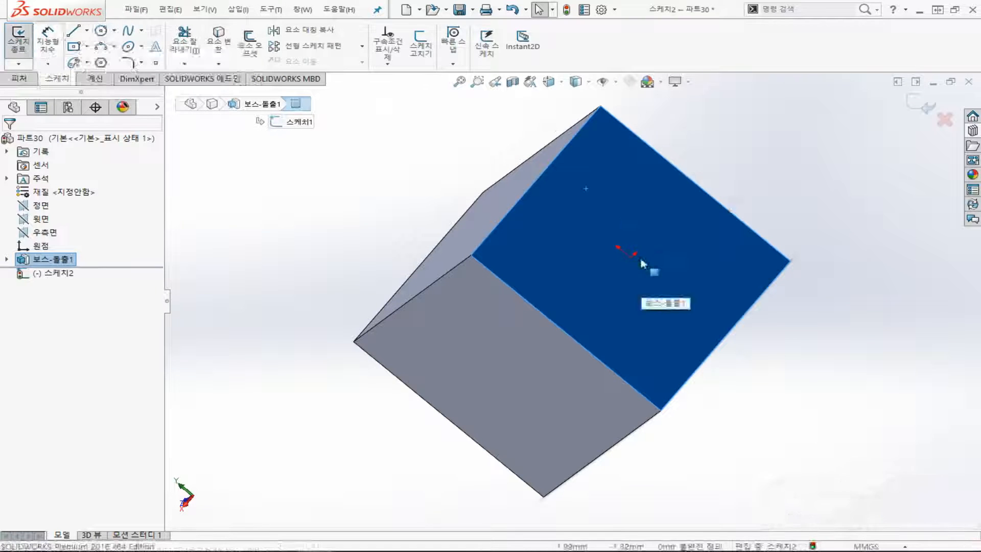
pyautogui.moveTo(643, 262); pyautogui.dragTo(628, 261, button='middle')
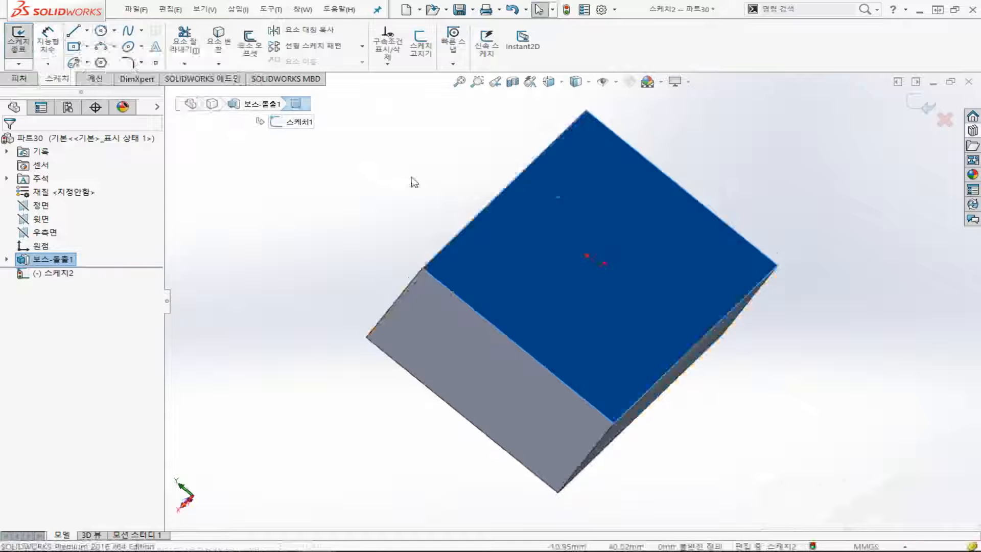
pyautogui.hotkey('ctrl', '8')
# Sketch a circle about 18.65 mm in diameter centered on the origin of the back face
pyautogui.click(102, 31)
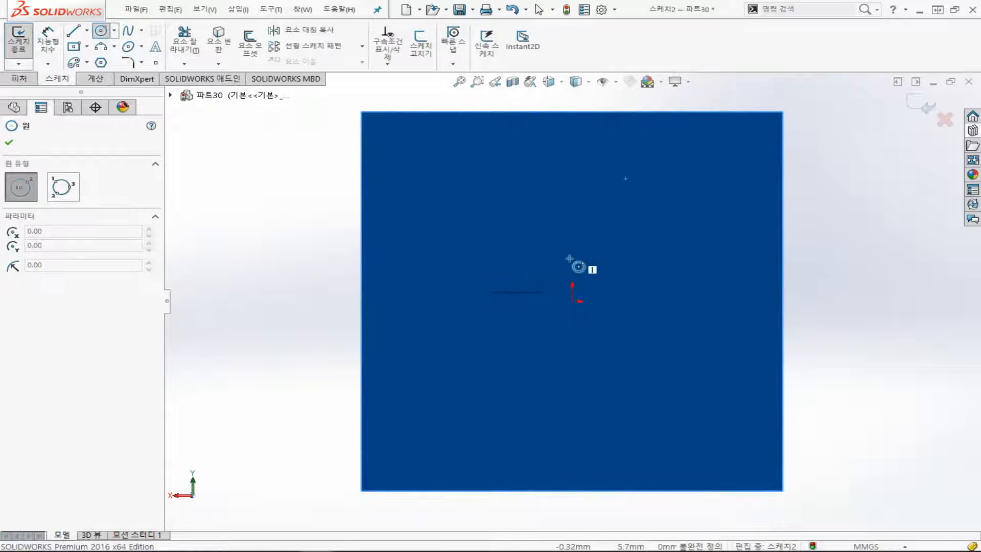
pyautogui.click(572, 300)
pyautogui.click(651, 301)
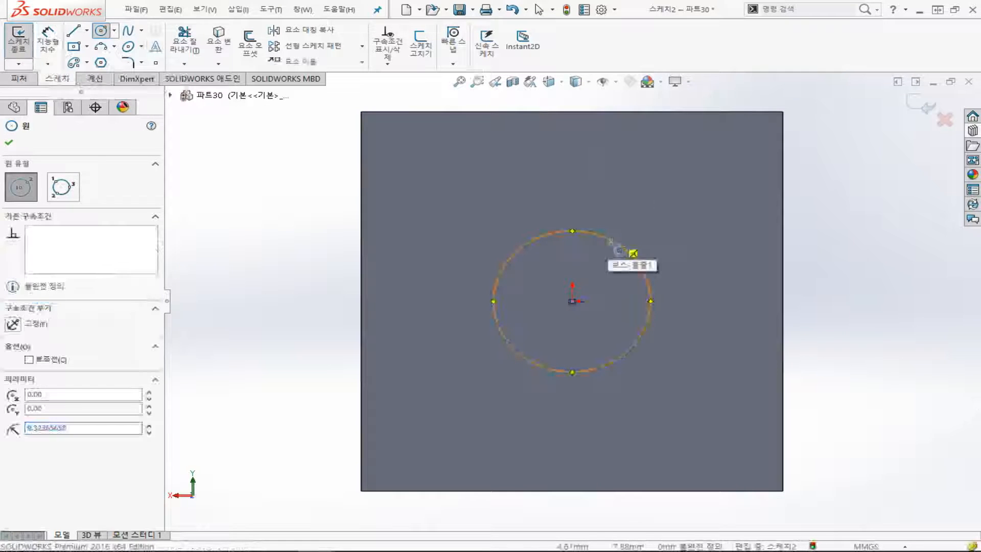
pyautogui.click(611, 240)
pyautogui.click(648, 195)
pyautogui.press('Escape')
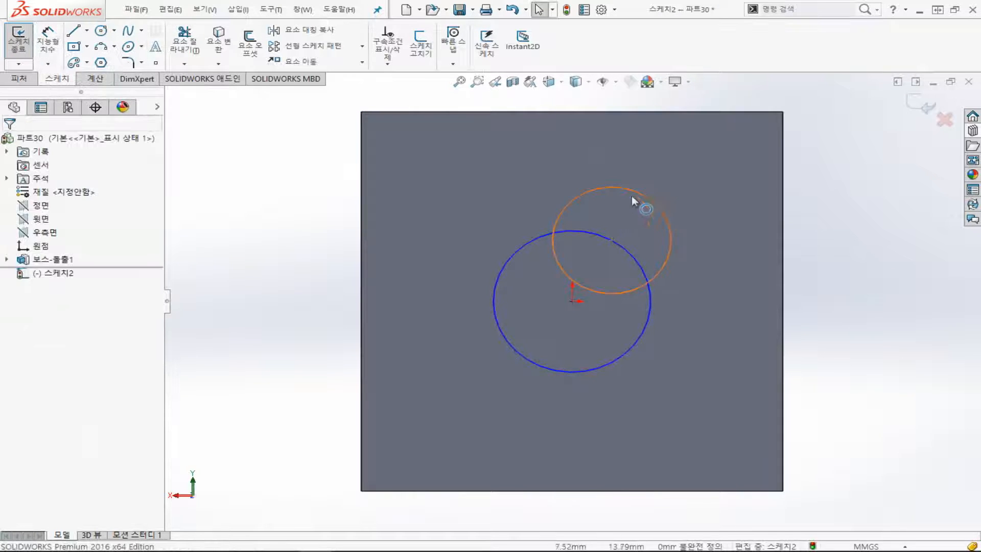
pyautogui.click(621, 189)
pyautogui.press('Delete')
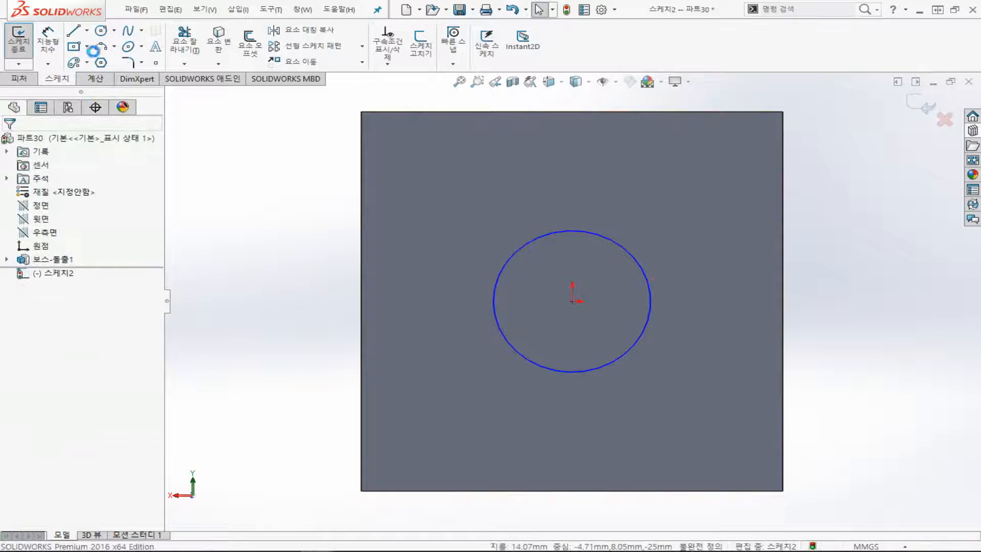
# Dimension the circle's diameter with Smart Dimension and set it to 20 mm
pyautogui.click(47, 41)
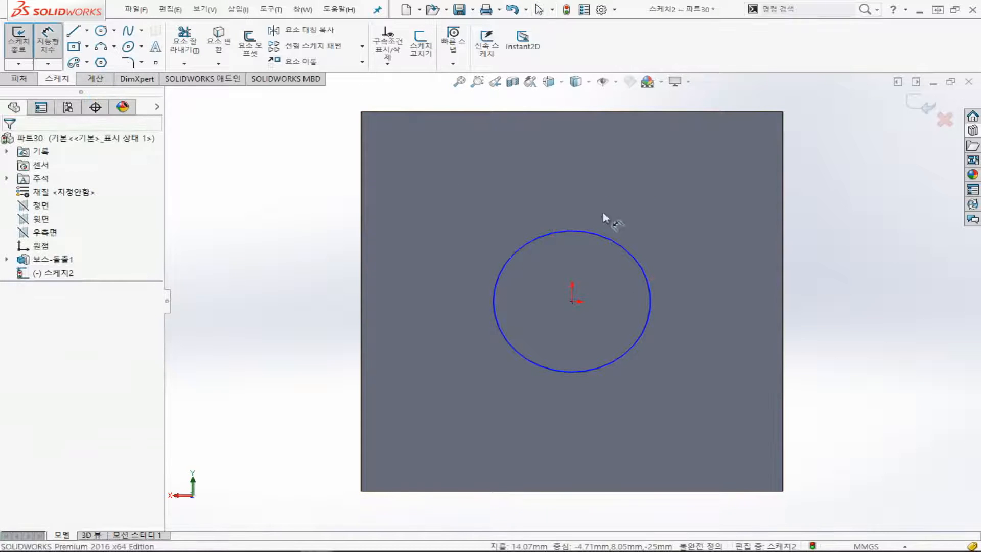
pyautogui.click(626, 250)
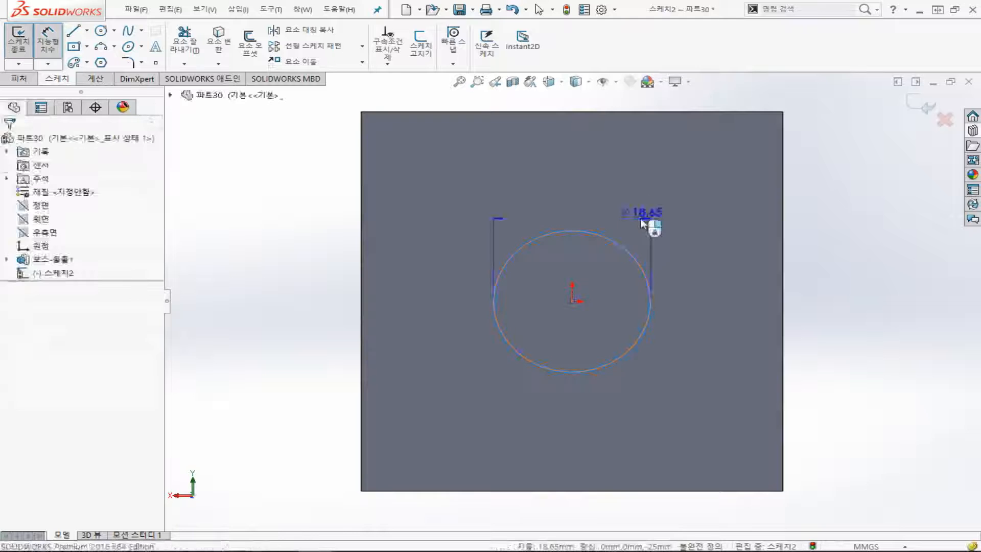
pyautogui.click(642, 224)
pyautogui.write('30')
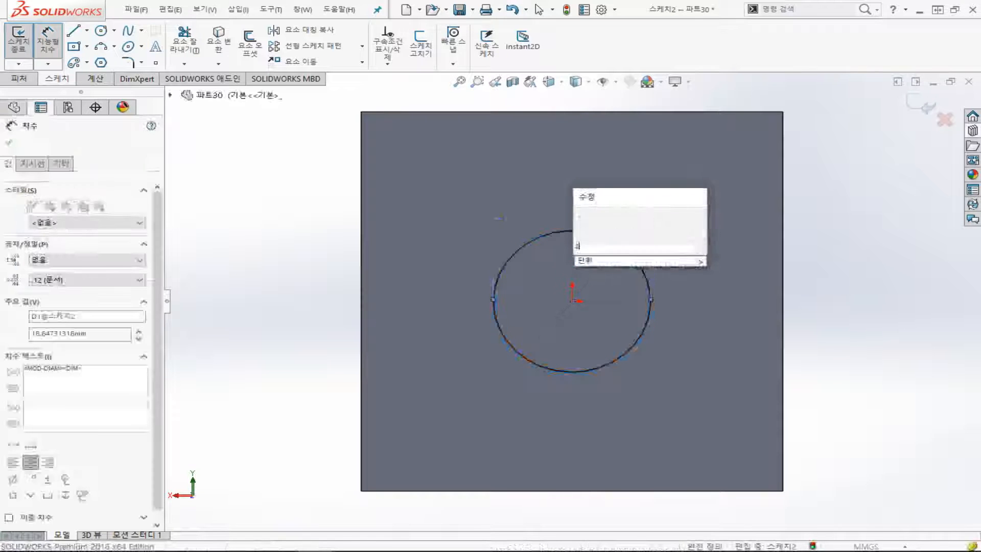
pyautogui.press('Return')
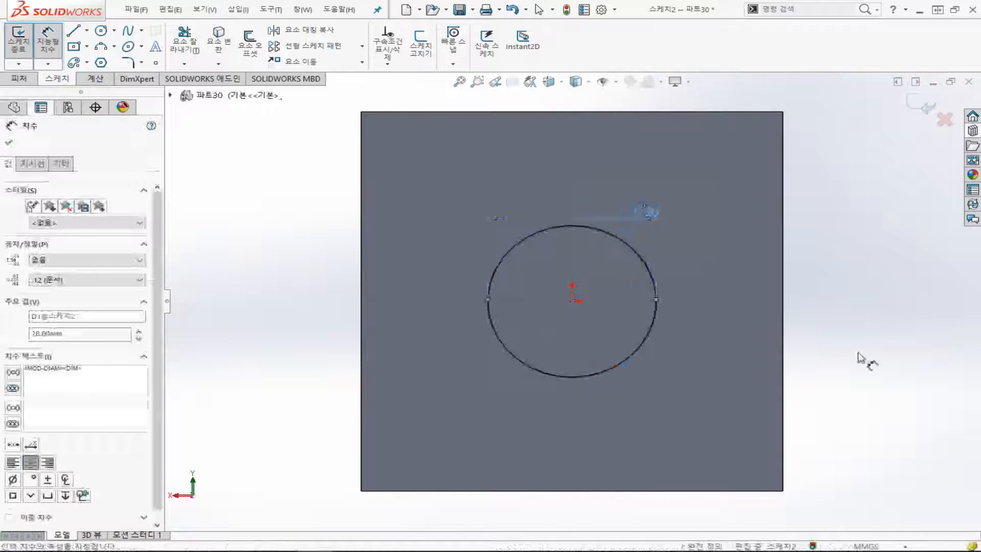
pyautogui.click(855, 353)
# Set up a Blind (블라인드 형태) boss extrusion of the circle sketch, 50 mm deep and pointing away from the cube
pyautogui.hotkey('ctrl', '7')
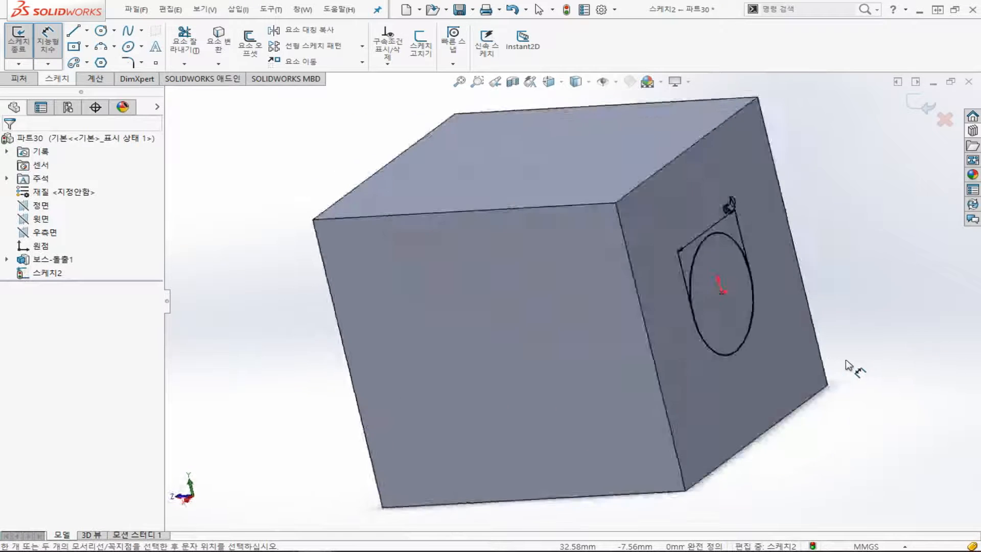
pyautogui.click(20, 79)
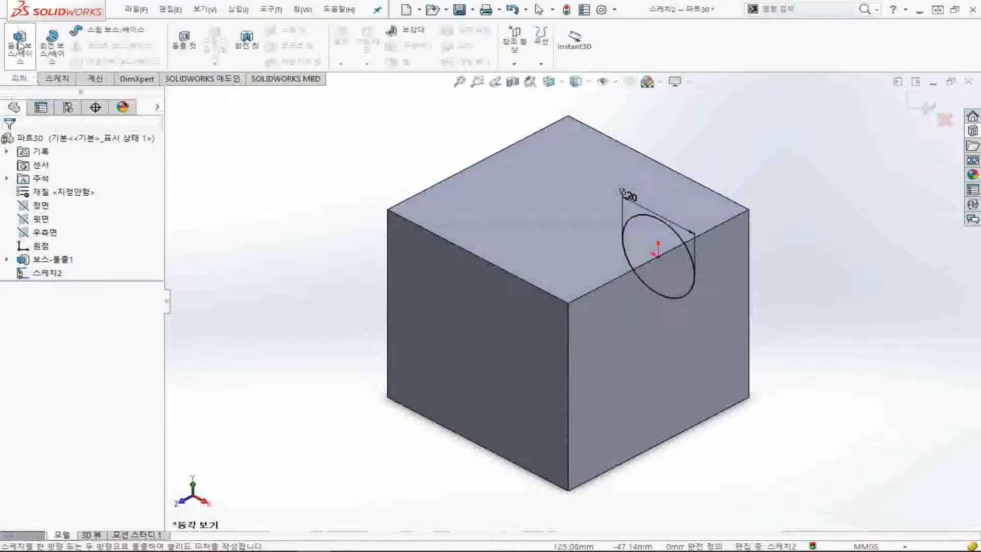
pyautogui.click(21, 36)
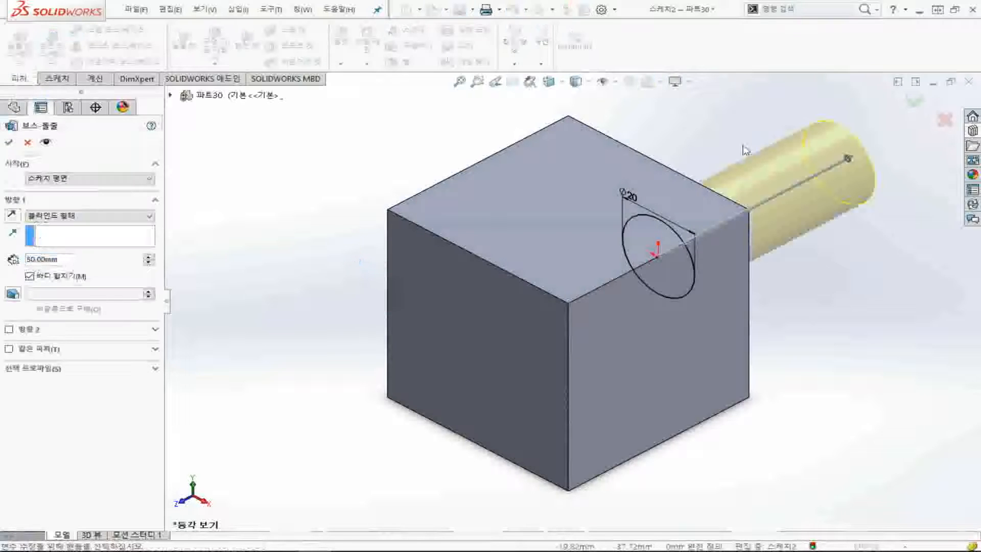
pyautogui.moveTo(423, 291)
pyautogui.mouseDown(button='middle')
pyautogui.moveTo(447, 266)
pyautogui.moveTo(416, 281)
pyautogui.mouseUp(button='middle')
pyautogui.doubleClick(64, 259)
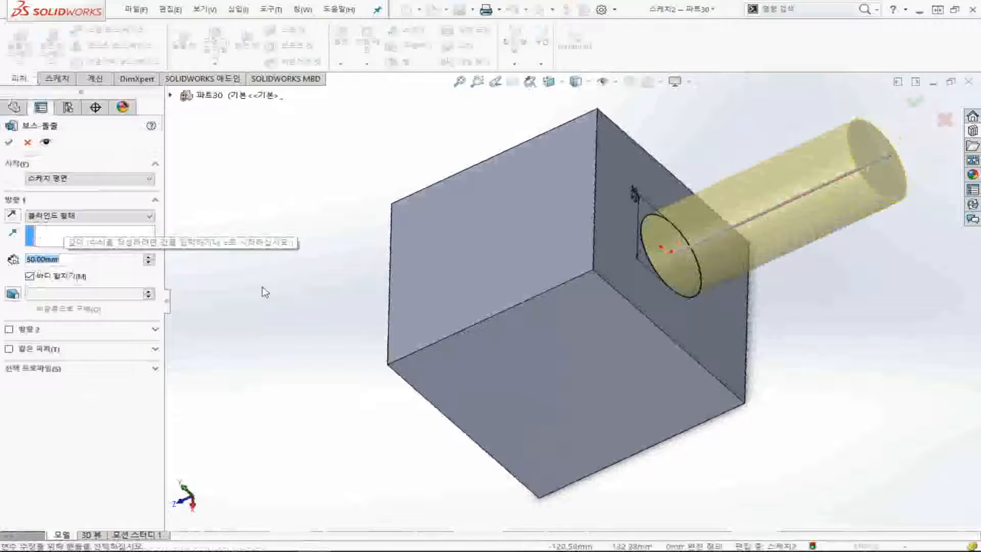
# Start the extrusion from a selected face (면/평면 선택), using the cube's front face, and reverse its direction to point outward
pyautogui.click(112, 179)
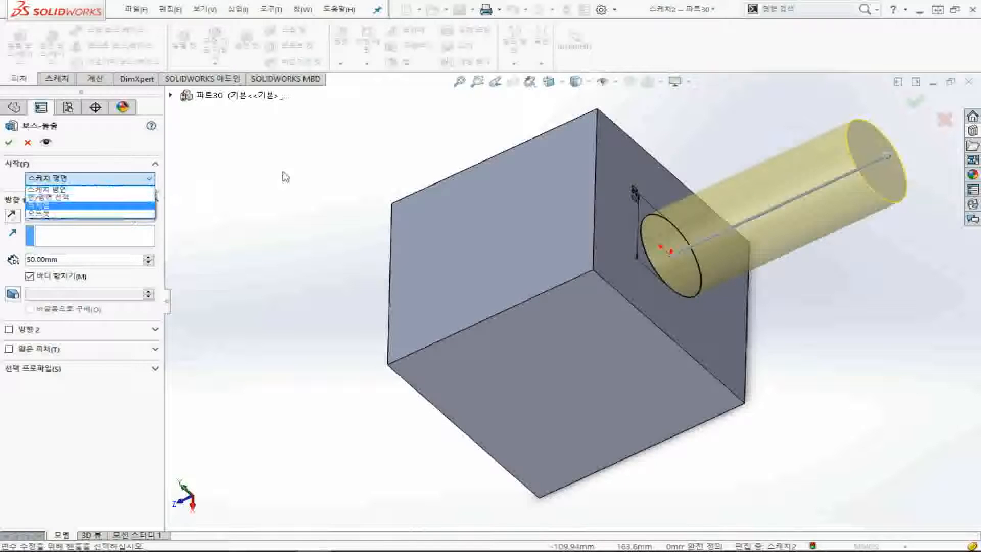
pyautogui.click(114, 197)
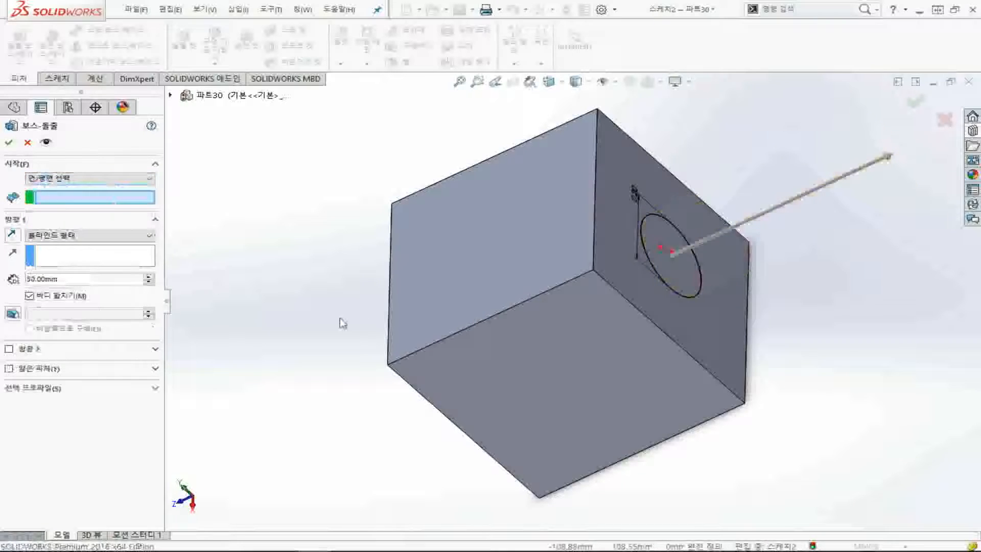
pyautogui.moveTo(389, 329); pyautogui.dragTo(440, 305, button='middle')
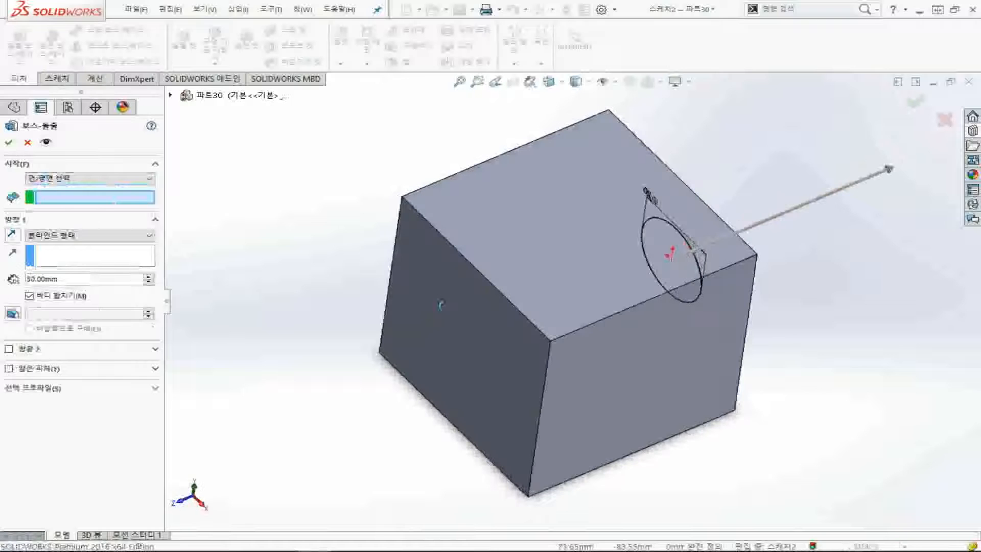
pyautogui.click(444, 333)
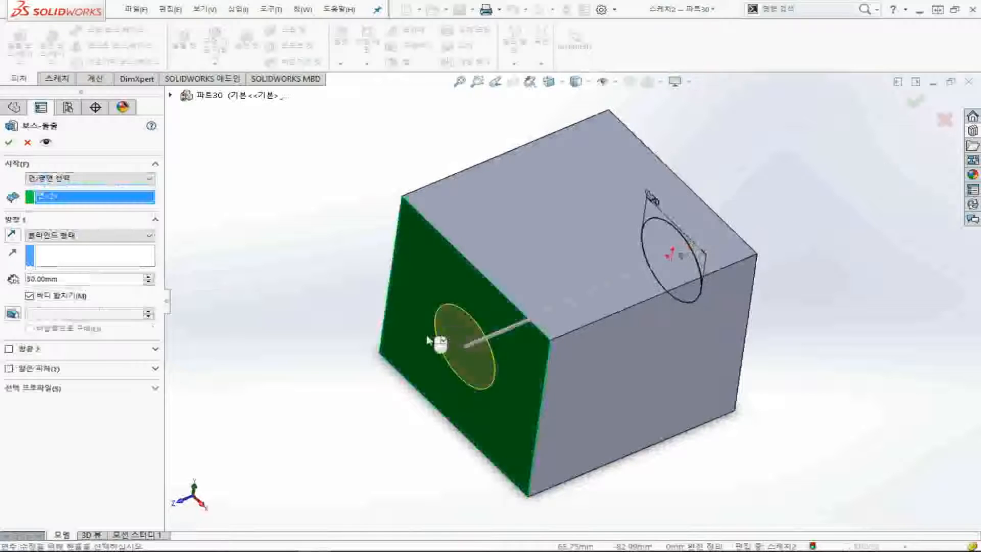
pyautogui.click(12, 235)
pyautogui.scroll(4, 342, 187)
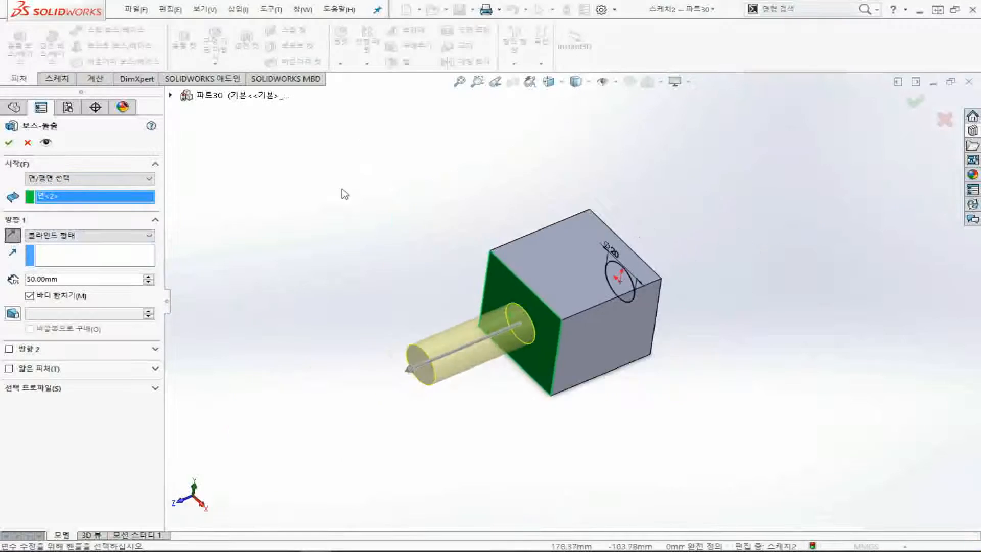
pyautogui.hotkey('ctrl', '7')
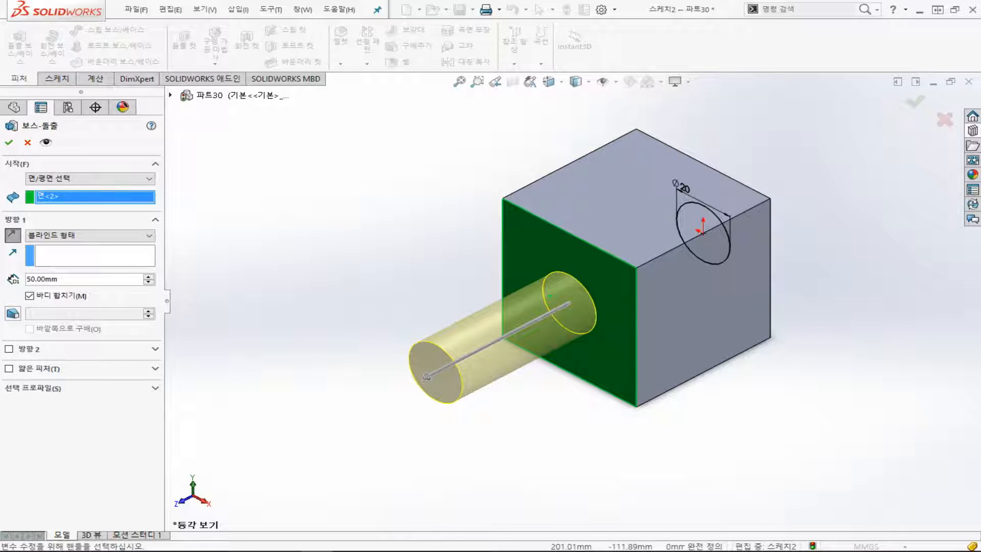
# Change the extrusion's start condition to Vertex (꼭지점) and try corner vertices on the cube's front and back faces
pyautogui.click(128, 179)
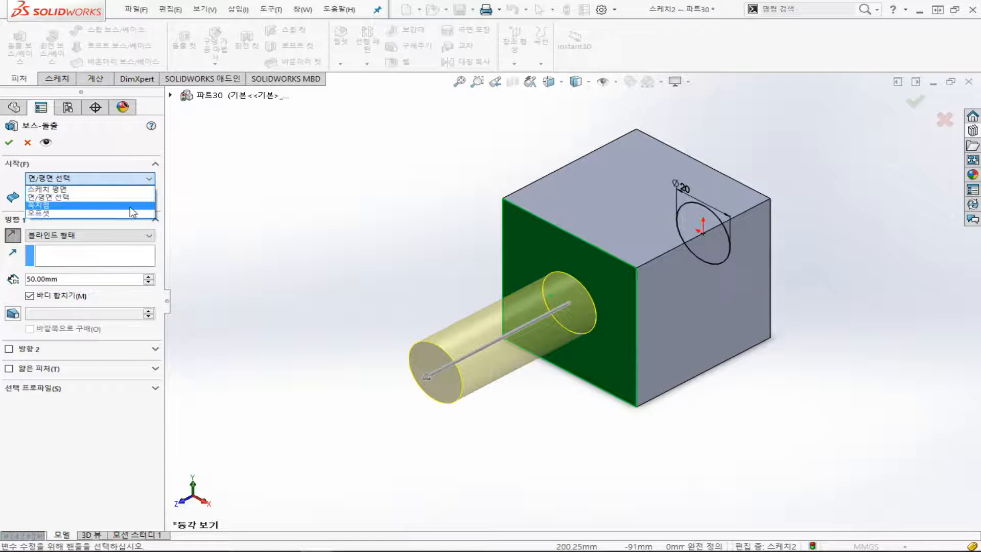
pyautogui.click(132, 206)
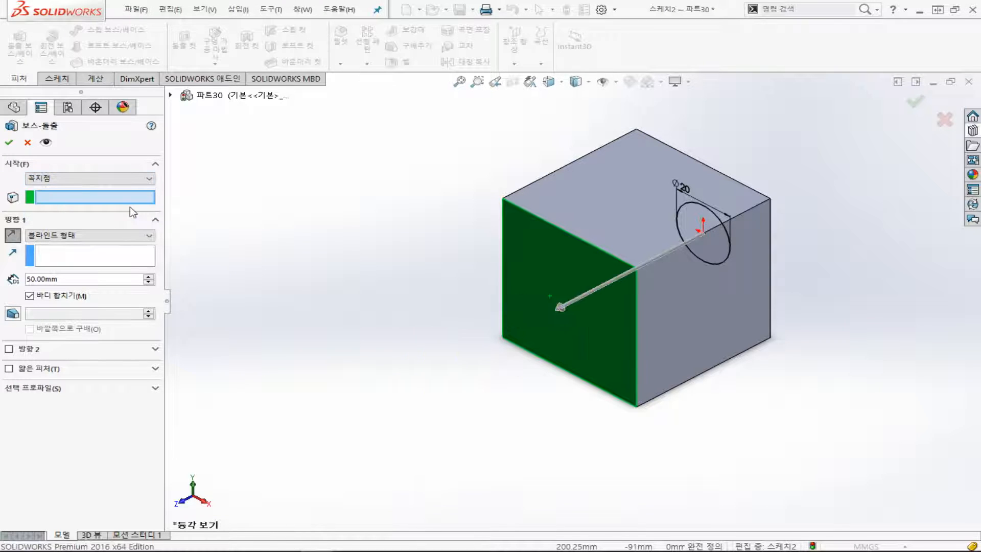
pyautogui.click(502, 198)
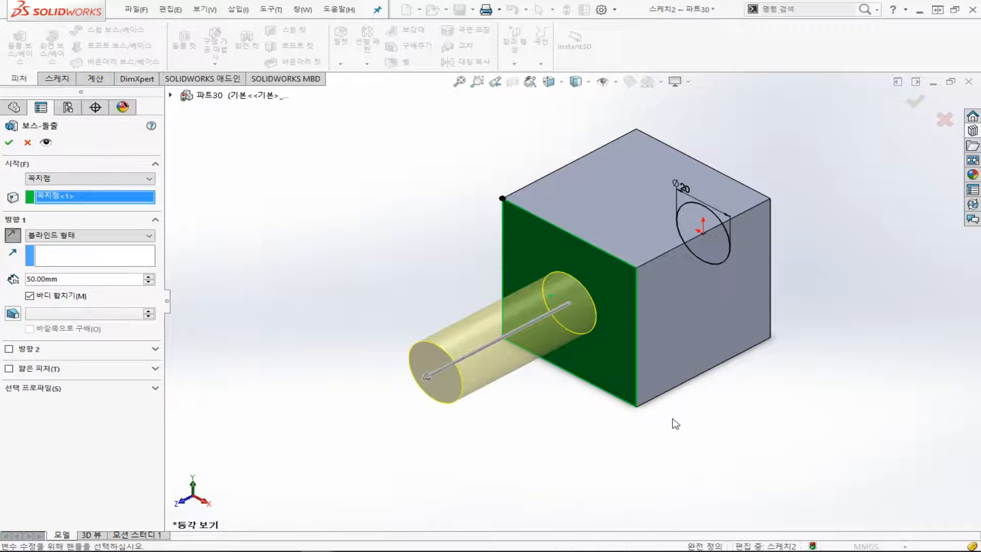
pyautogui.click(636, 407)
pyautogui.click(771, 199)
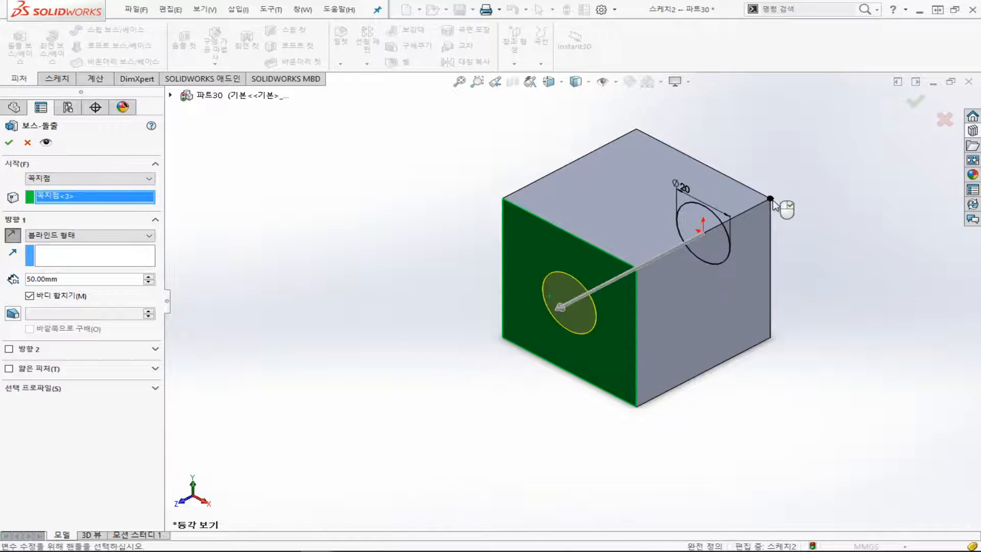
pyautogui.click(771, 338)
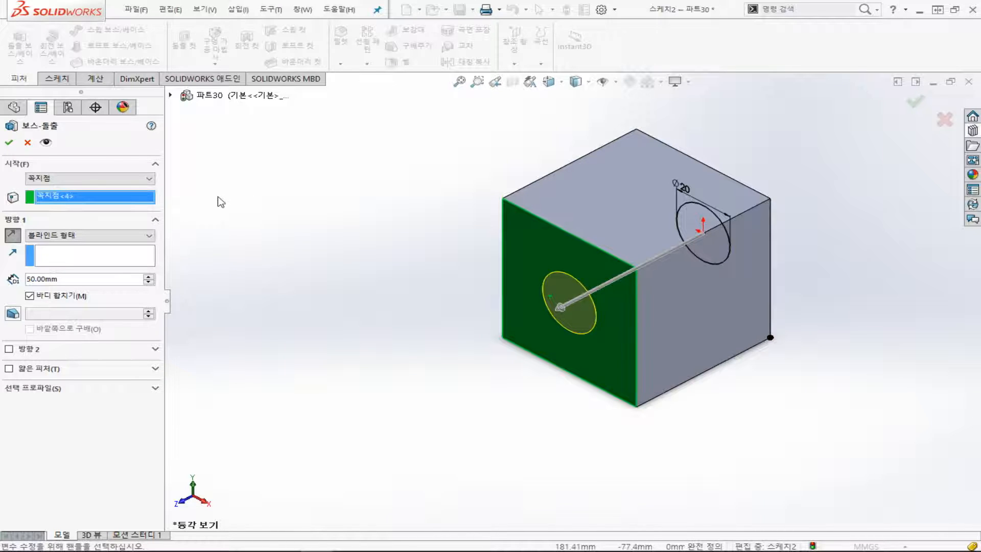
# Change the extrusion's start condition to Offset (오프셋) and reverse its direction so the cylinder points away from the cube's back face
pyautogui.click(85, 178)
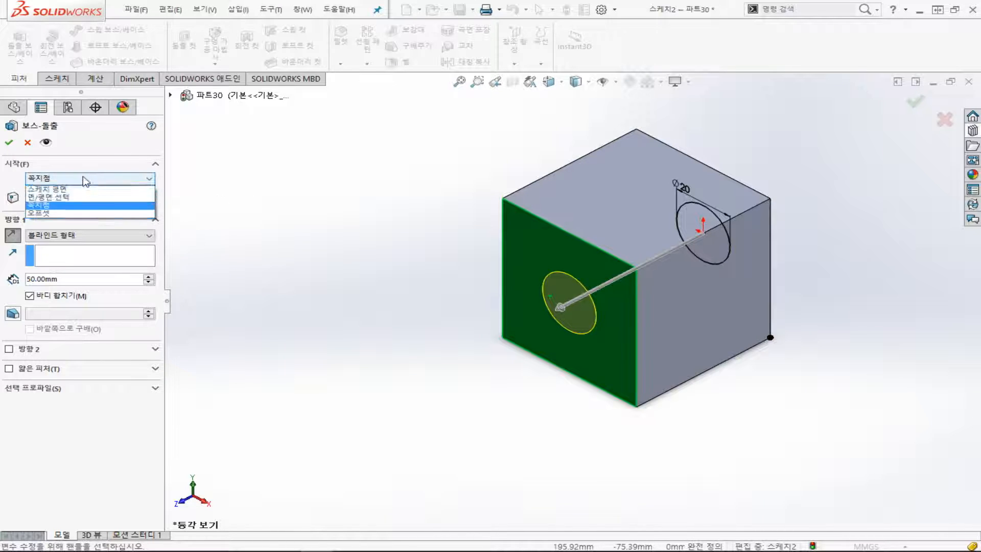
pyautogui.click(77, 213)
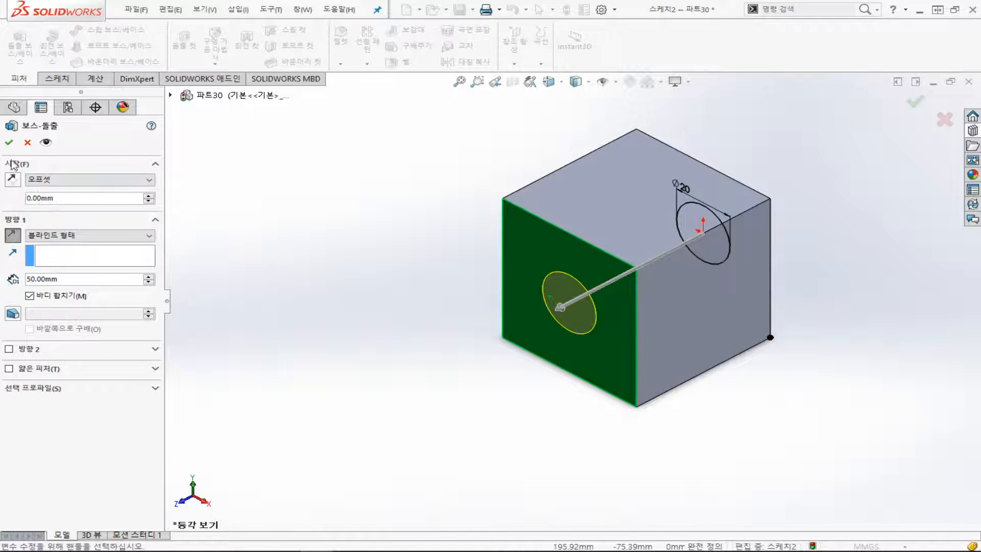
pyautogui.click(13, 236)
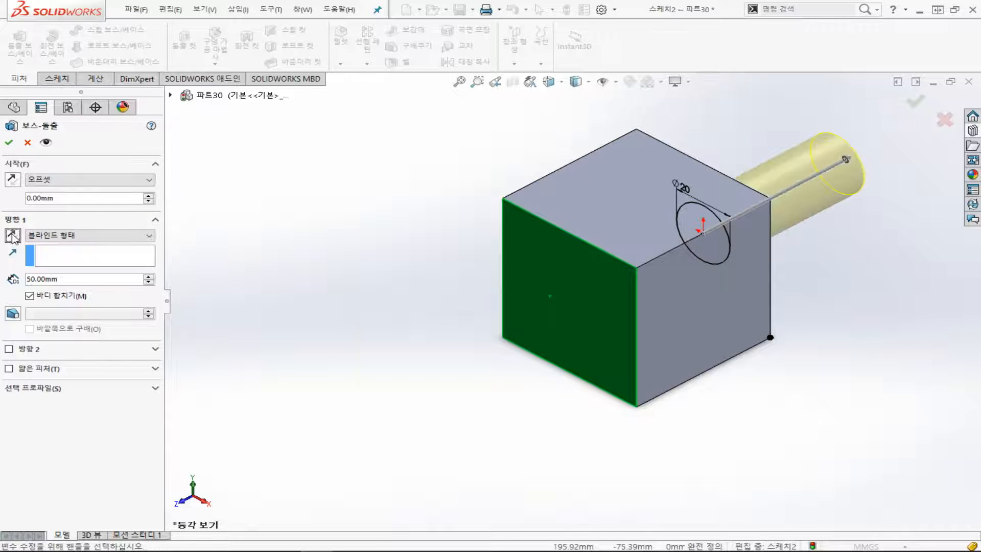
# Set the start offset to 50 mm and finish the cylinder as a separate body
pyautogui.hotkey('ctrl', '4')
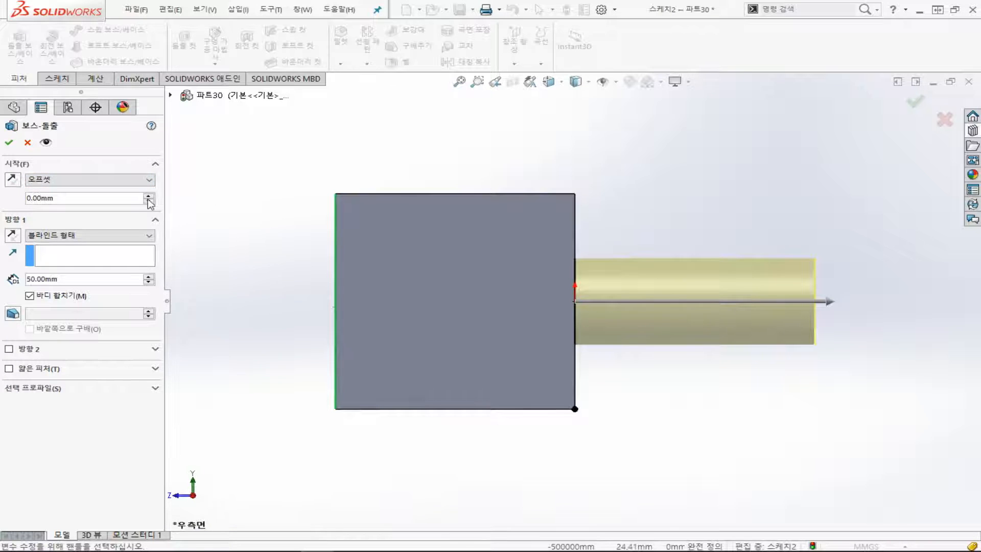
pyautogui.write('50')
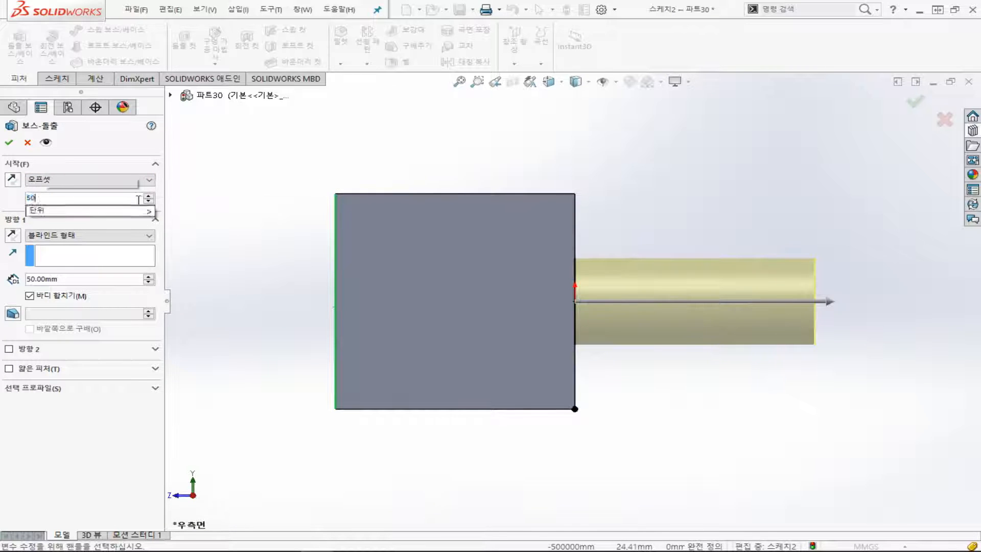
pyautogui.press('Return')
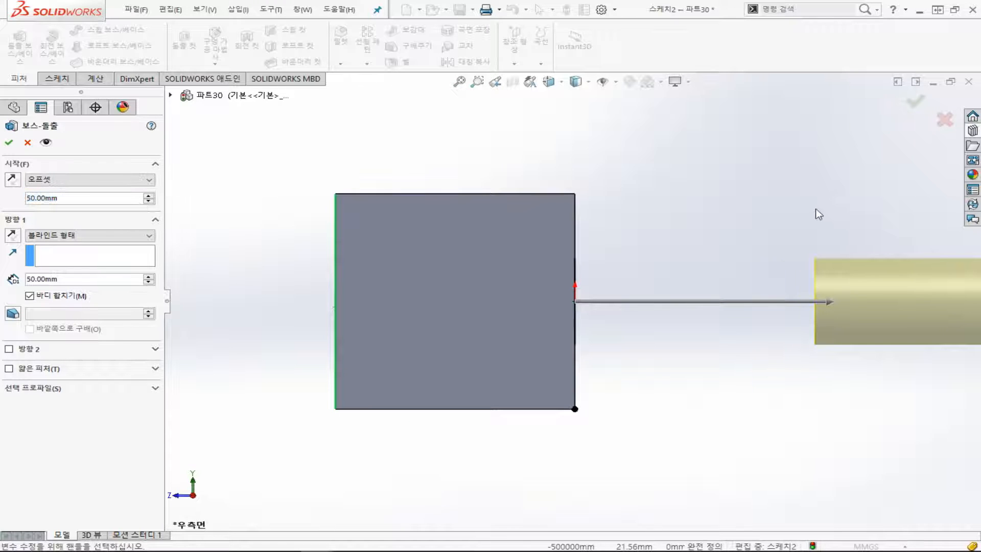
pyautogui.scroll(2, 815, 210)
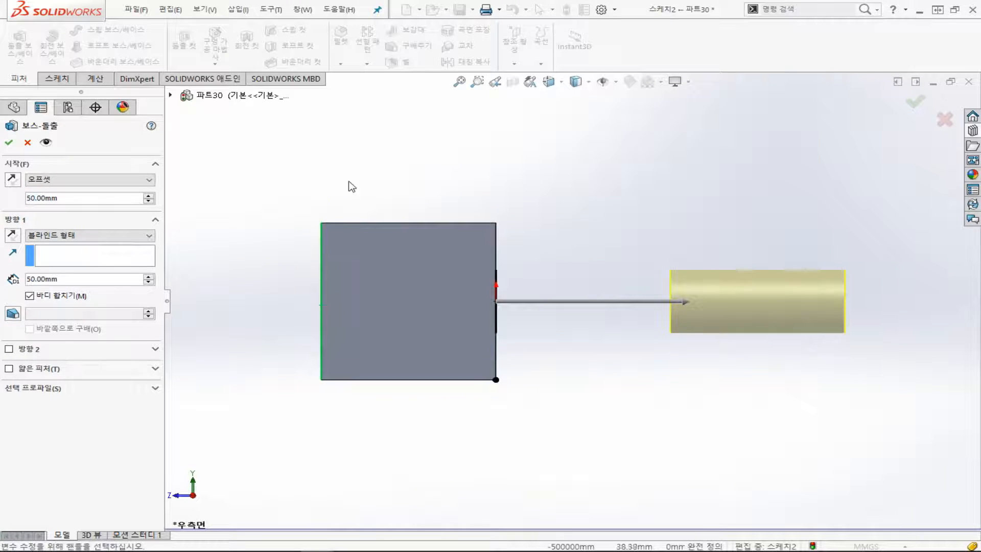
pyautogui.click(15, 147)
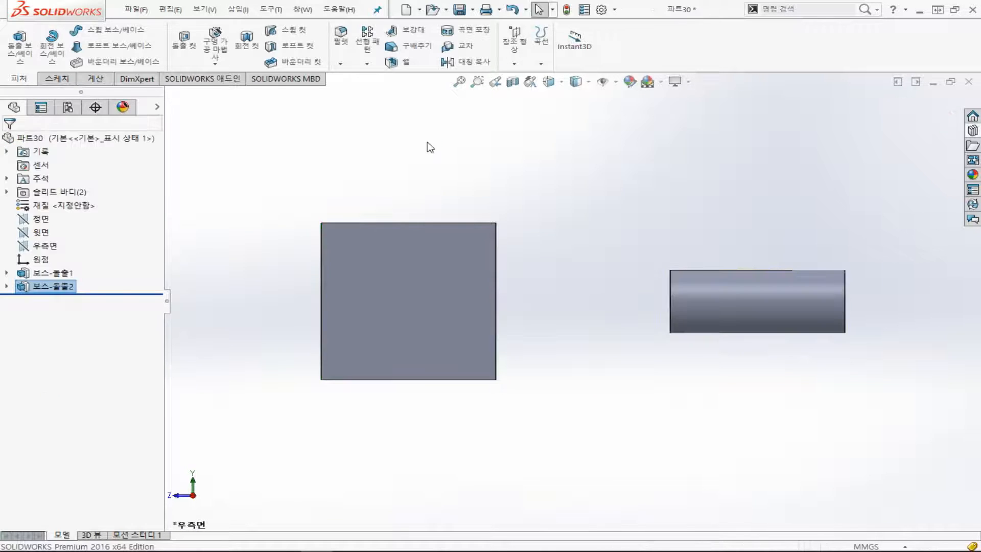
# Sketch a center rectangle about 15 mm wide and 12 mm high near the middle of the cube's back face
pyautogui.moveTo(549, 315); pyautogui.dragTo(521, 322, button='middle')
pyautogui.click(492, 293)
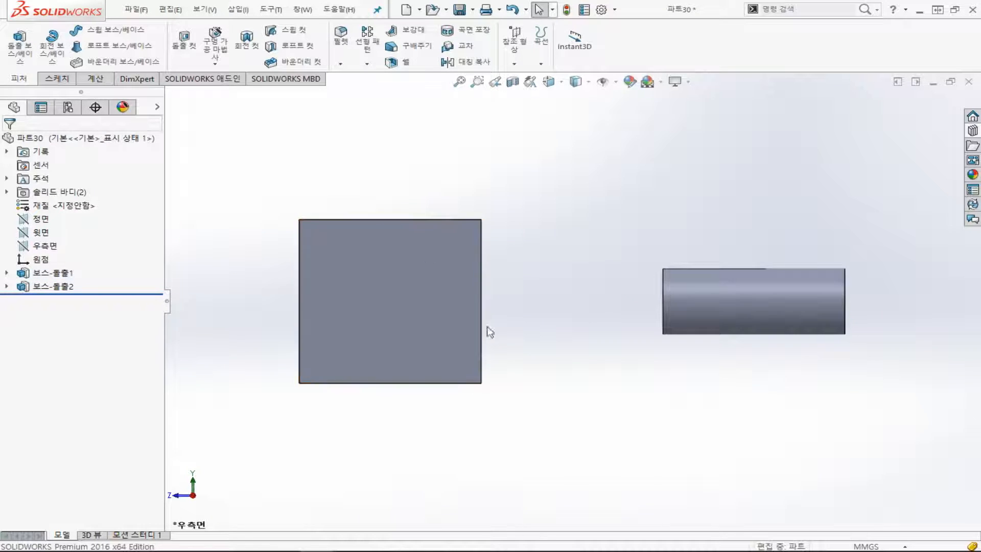
pyautogui.moveTo(540, 366); pyautogui.dragTo(506, 373, button='middle')
pyautogui.click(488, 311)
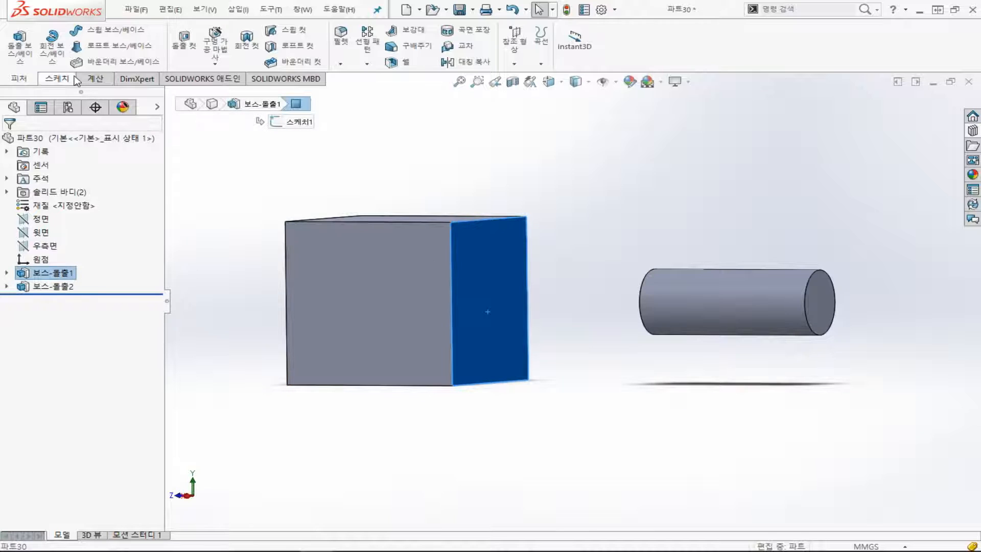
pyautogui.click(57, 79)
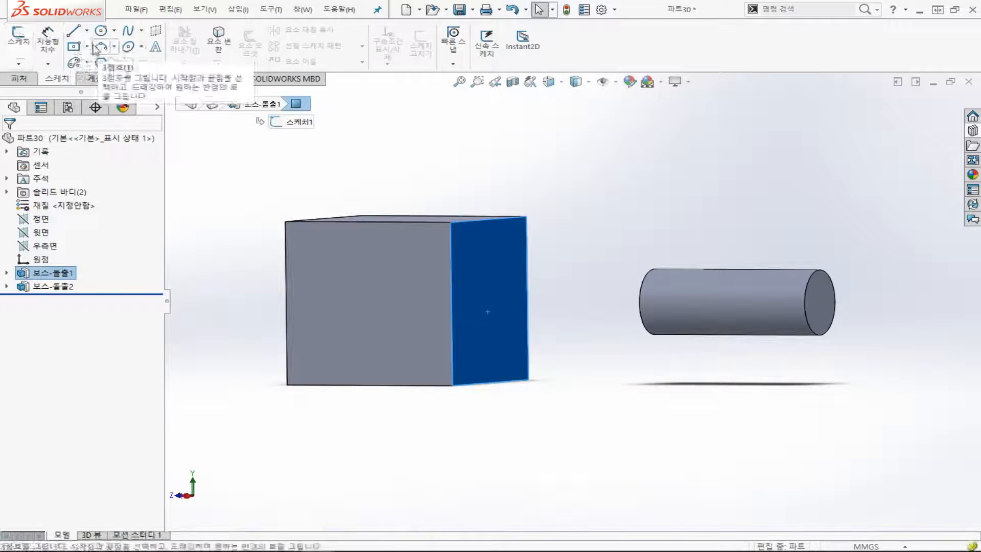
pyautogui.click(78, 49)
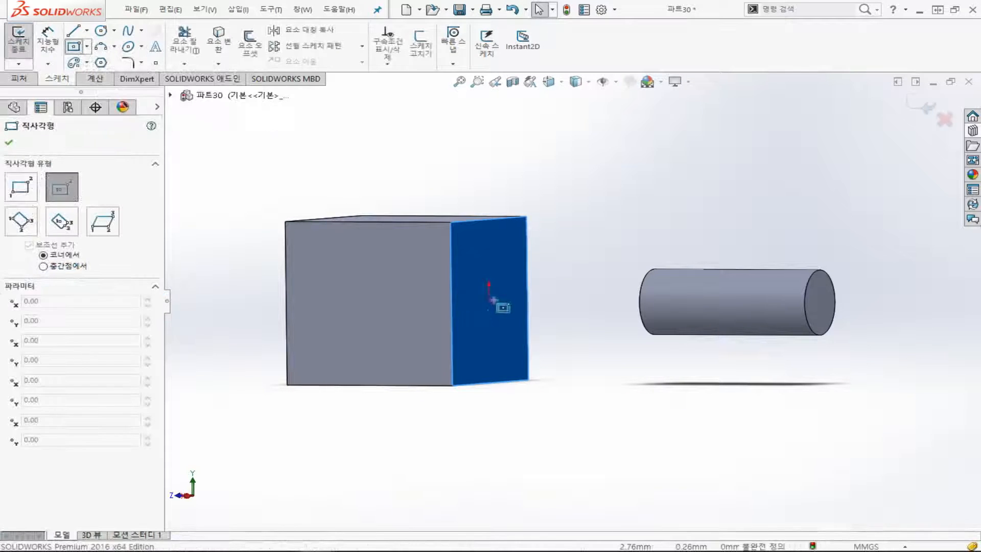
pyautogui.click(505, 281)
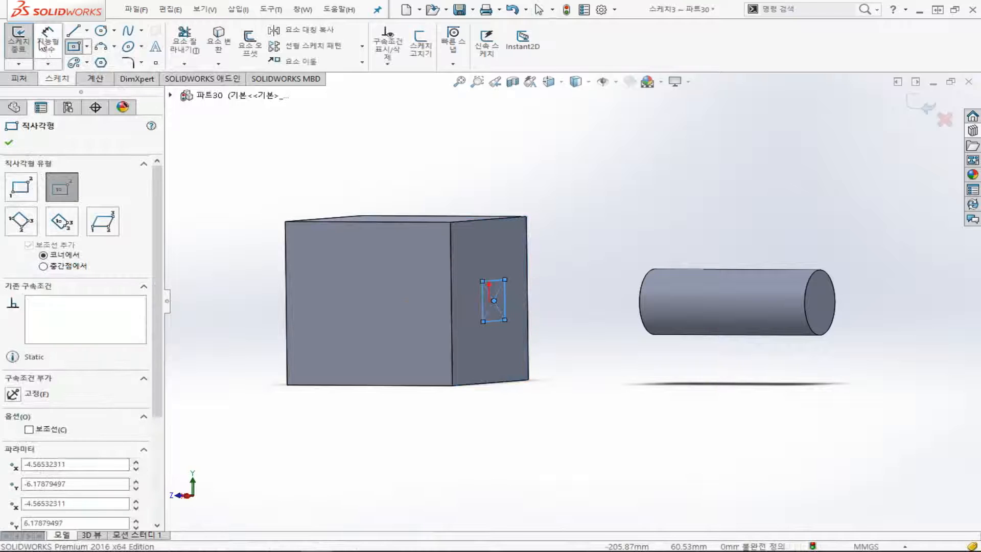
# Dimension the rectangle on the cube's back face to 15 mm wide and 15 mm high
pyautogui.click(48, 44)
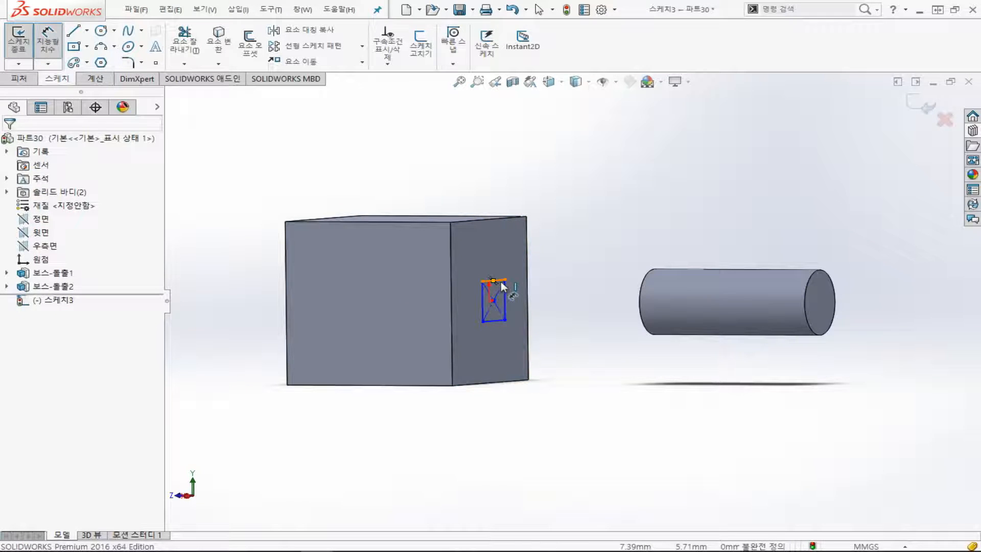
pyautogui.click(499, 280)
pyautogui.click(492, 268)
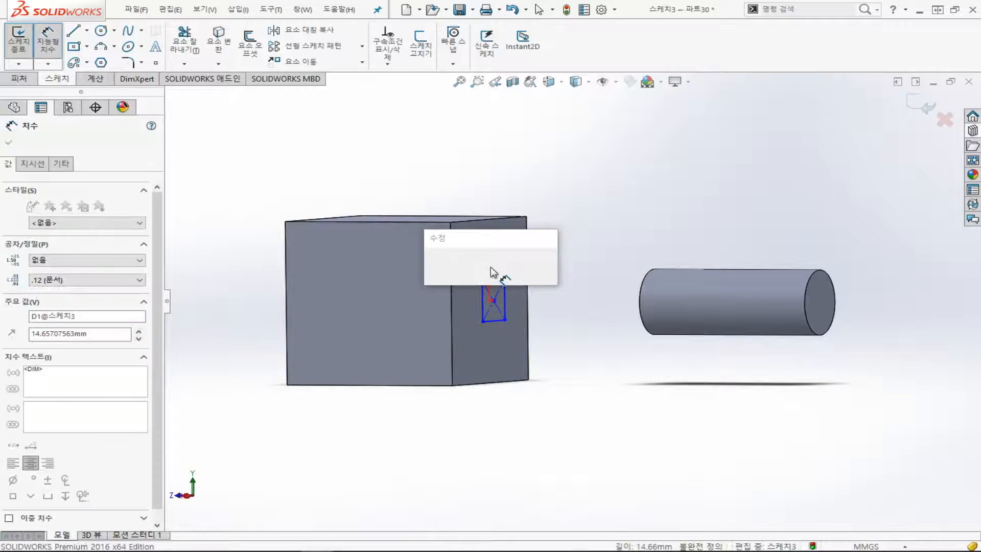
pyautogui.write('15')
pyautogui.press('Return')
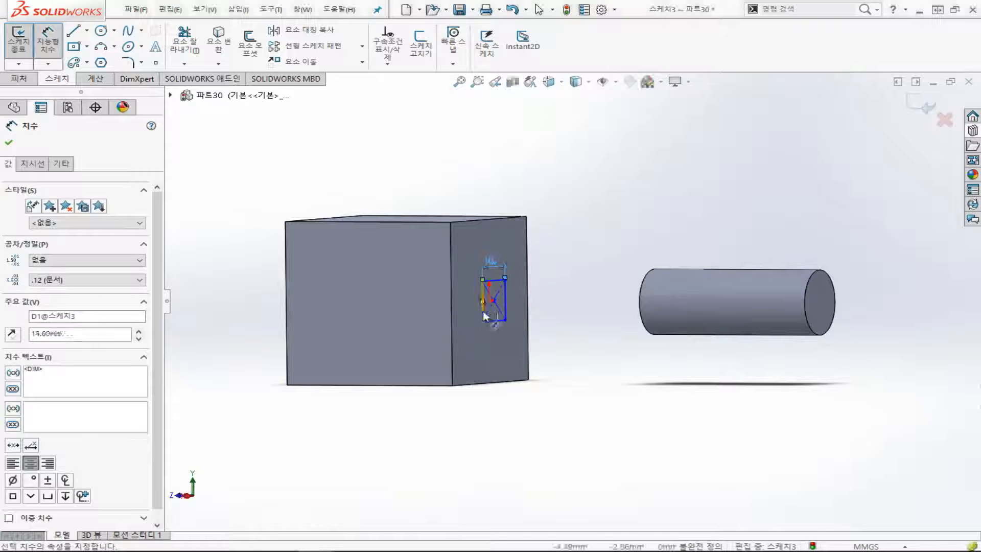
pyautogui.click(473, 313)
pyautogui.click(468, 316)
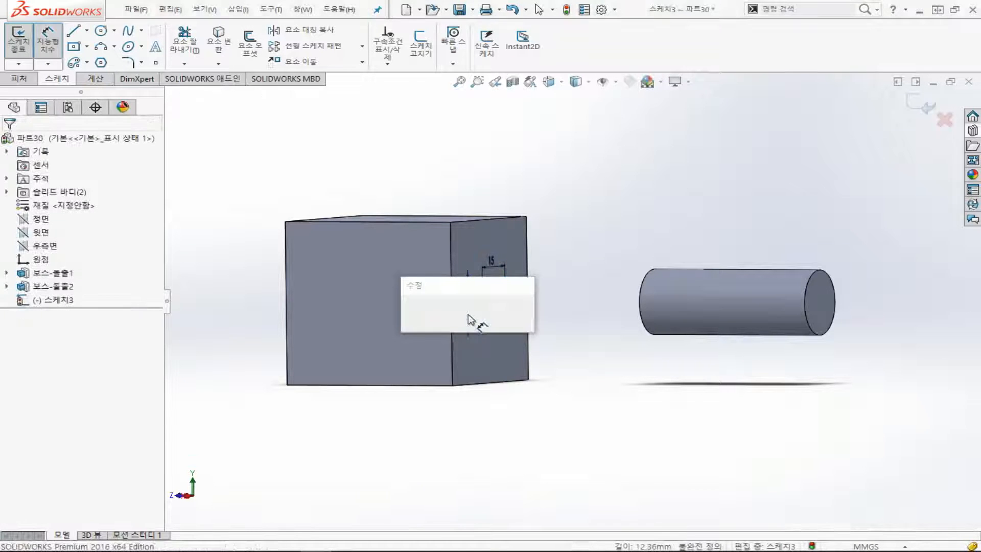
pyautogui.write('15')
pyautogui.press('Return')
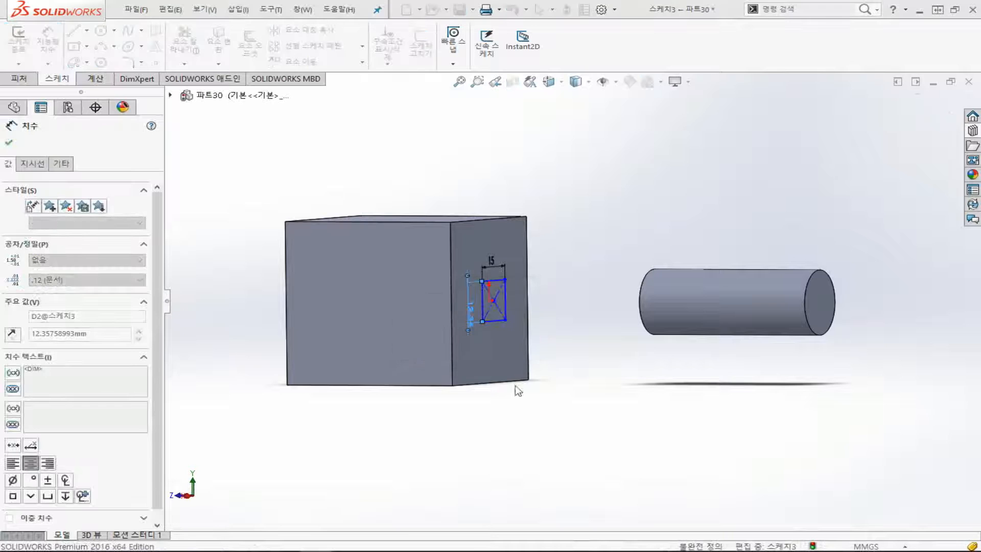
pyautogui.press('Escape')
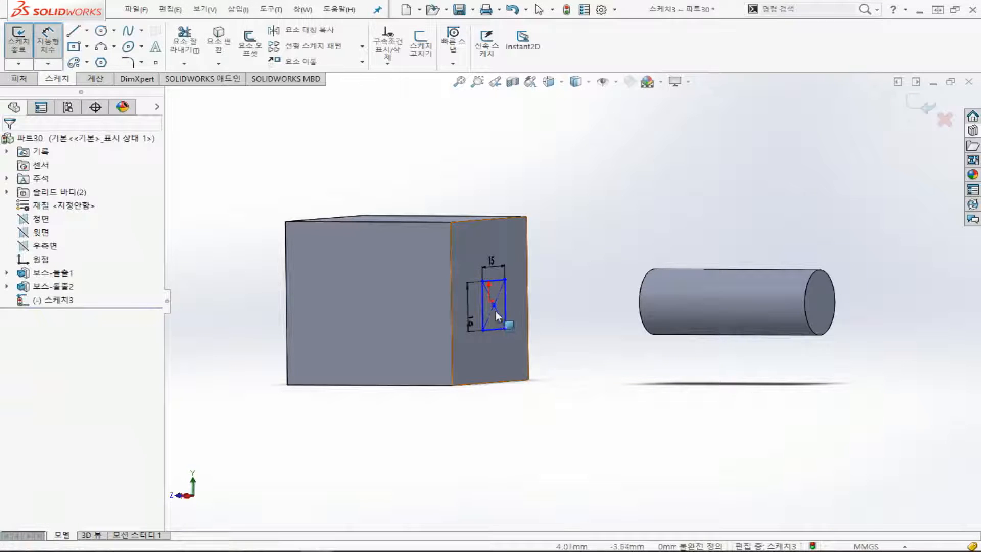
# Make the rectangle's center point coincident (일치) with the part origin
pyautogui.click(495, 305)
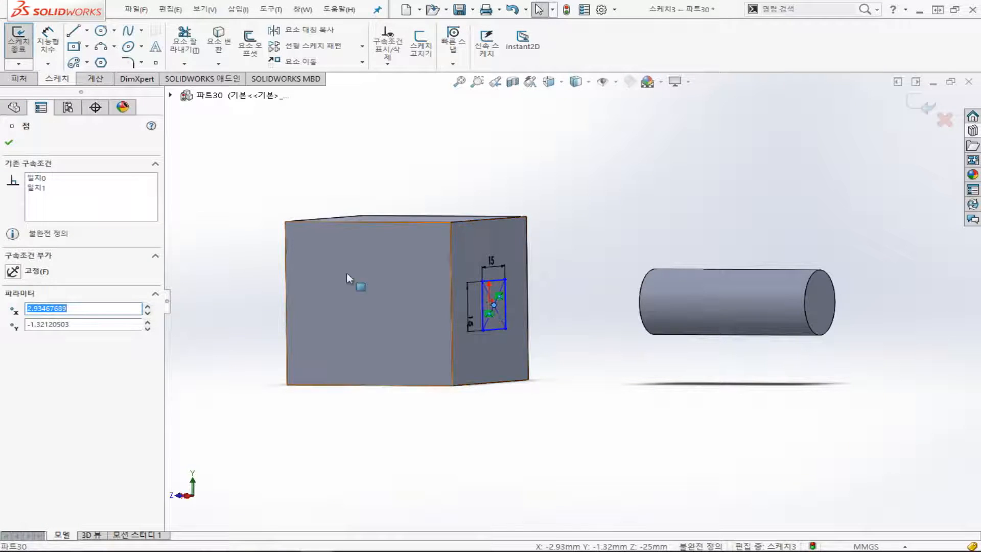
pyautogui.click(171, 95)
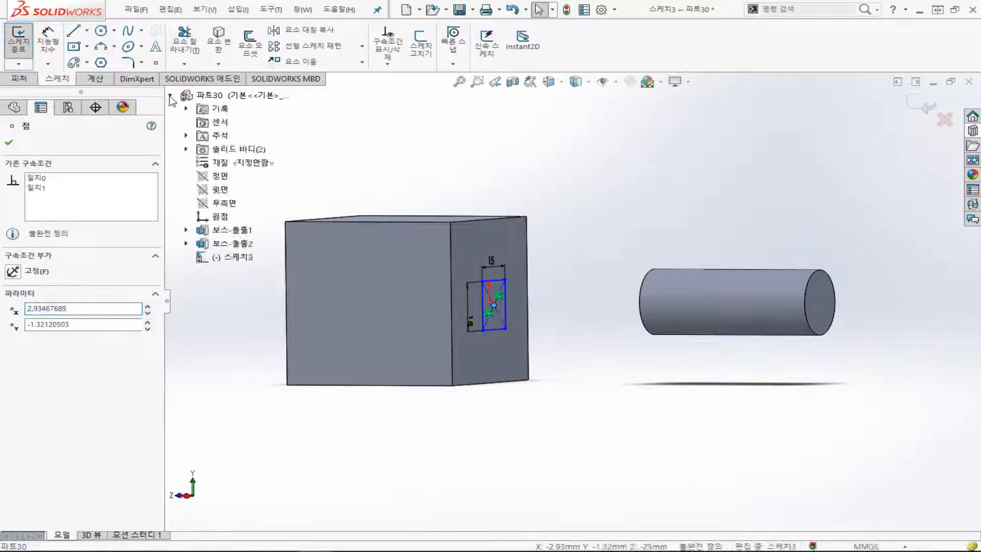
pyautogui.keyDown('ctrl'); pyautogui.click(219, 217); pyautogui.keyUp('ctrl')
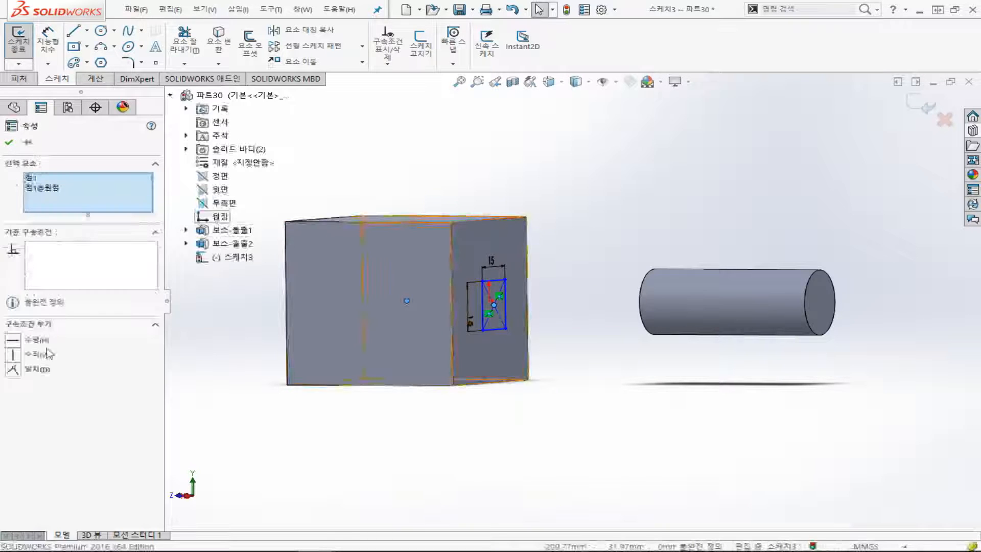
pyautogui.click(13, 369)
pyautogui.click(367, 441)
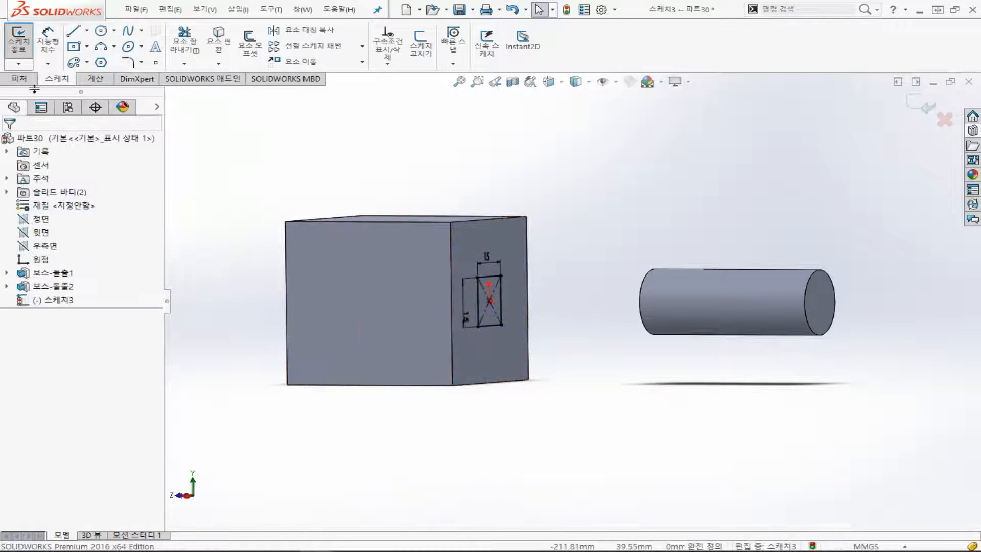
# Start a boss extrusion of the square sketch with a blind depth of 20 mm
pyautogui.click(15, 77)
pyautogui.click(17, 60)
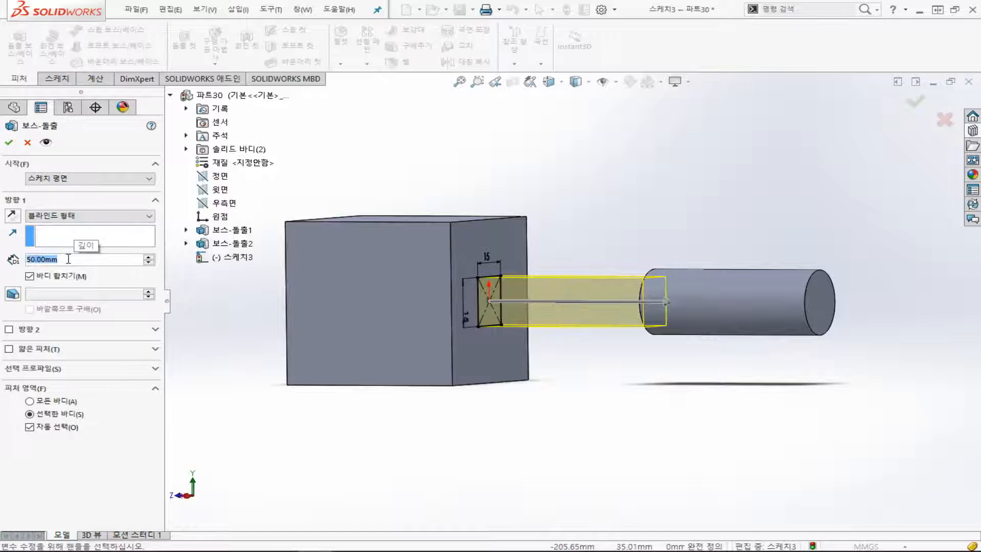
pyautogui.write('20')
pyautogui.press('Return')
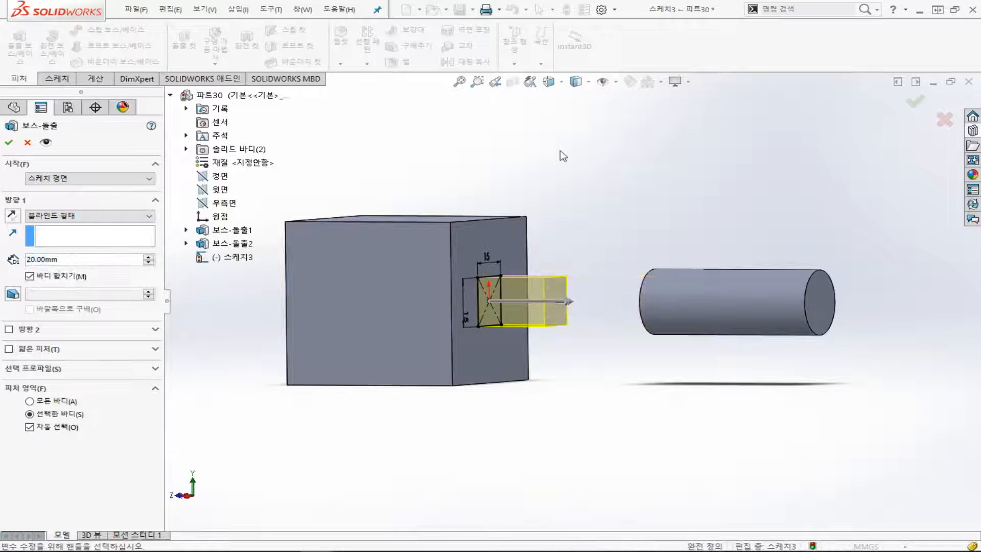
# Change the extrusion's end condition to Up To Surface (곡면까지), using the cylinder's end face that faces the cube
pyautogui.hotkey('ctrl', '4')
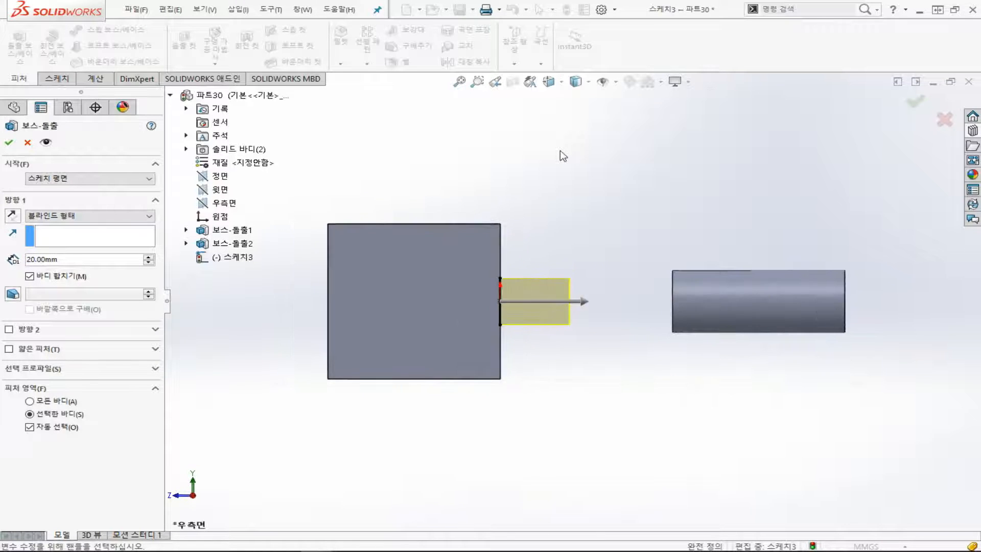
pyautogui.hotkey('alt', 'Right')
pyautogui.hotkey('alt', 'Left')
pyautogui.hotkey('alt', 'Left')
pyautogui.hotkey('alt', 'Left')
pyautogui.hotkey('alt', 'Left')
pyautogui.hotkey('alt', 'Left')
pyautogui.hotkey('alt', 'Left')
pyautogui.hotkey('alt', 'Left')
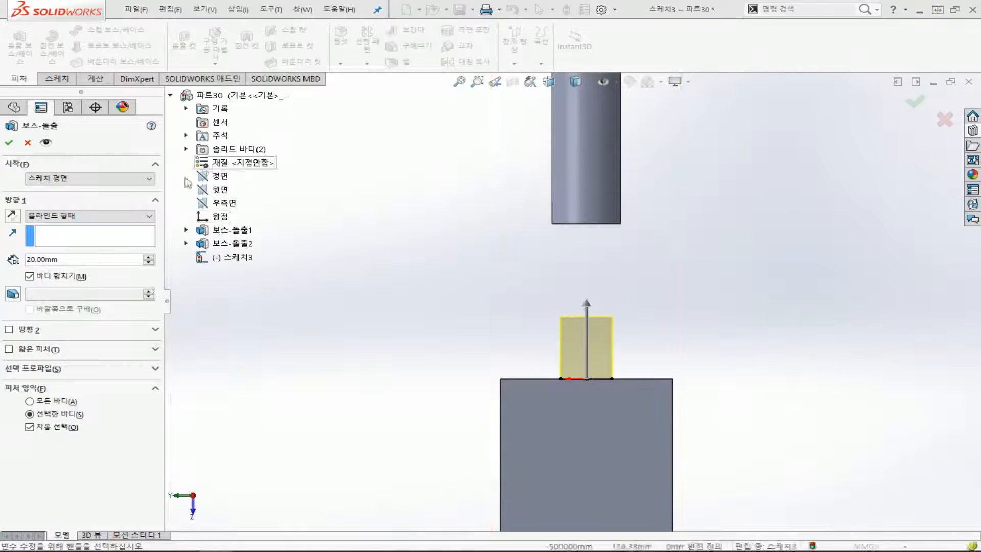
pyautogui.click(148, 217)
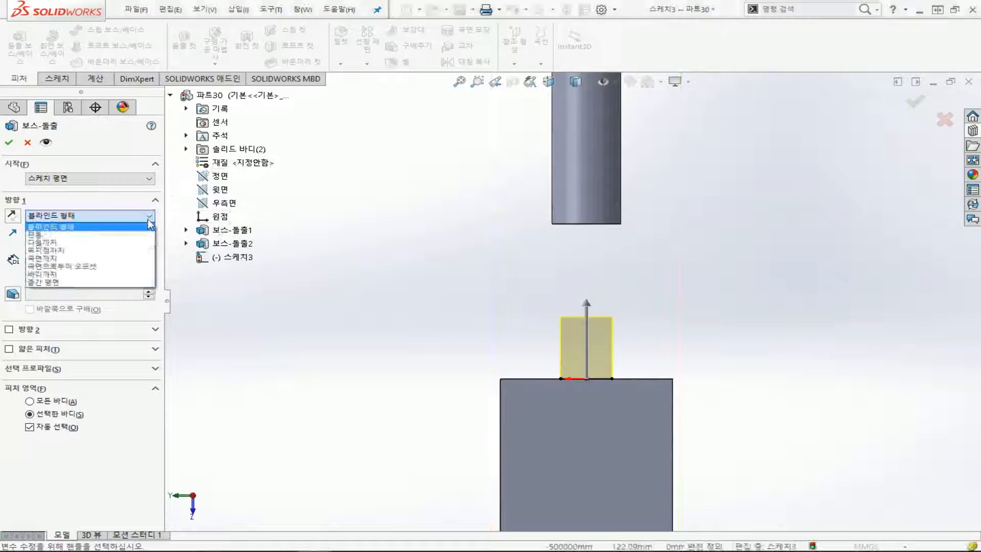
pyautogui.click(132, 260)
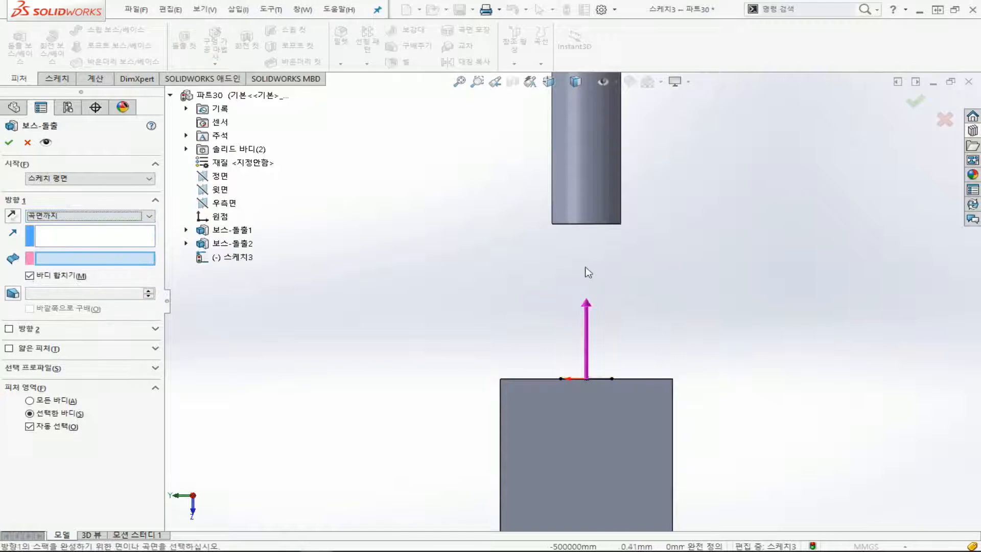
pyautogui.moveTo(587, 271); pyautogui.dragTo(585, 231, button='middle')
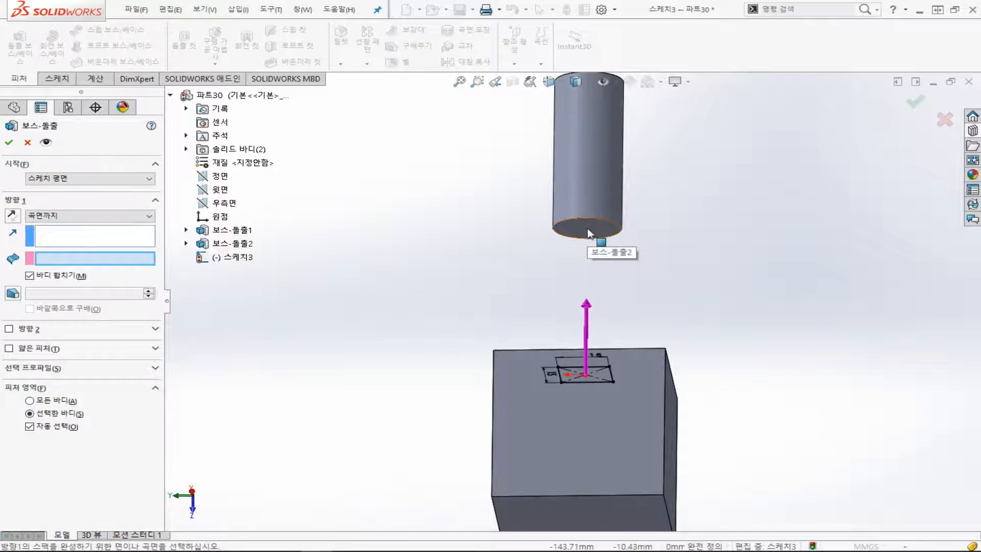
pyautogui.click(587, 233)
pyautogui.moveTo(471, 235); pyautogui.dragTo(476, 293, button='middle')
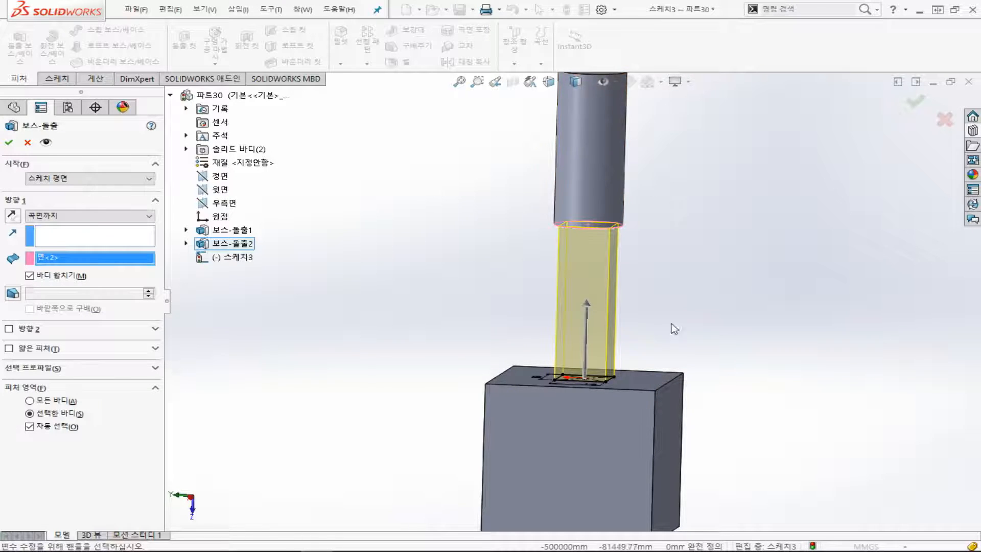
# Try the Offset From Surface (곡면으로부터 오프셋) end condition, and change it to Through All (관통), checking the preview from several views
pyautogui.click(109, 217)
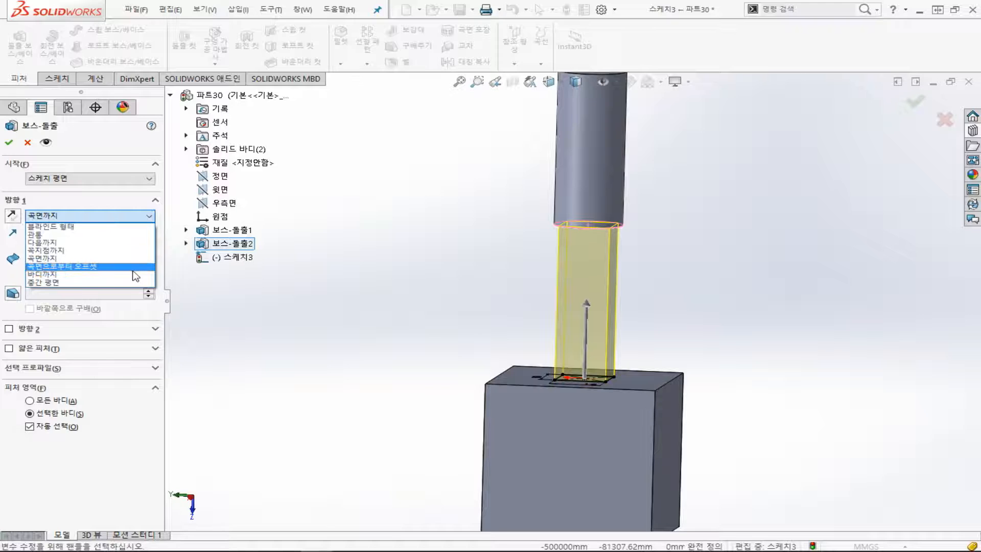
pyautogui.click(82, 267)
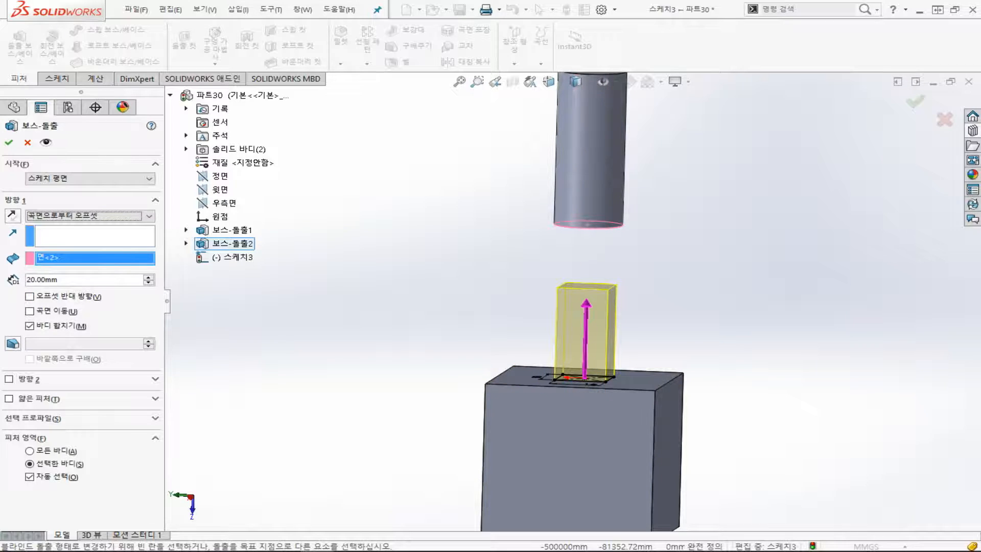
pyautogui.click(134, 219)
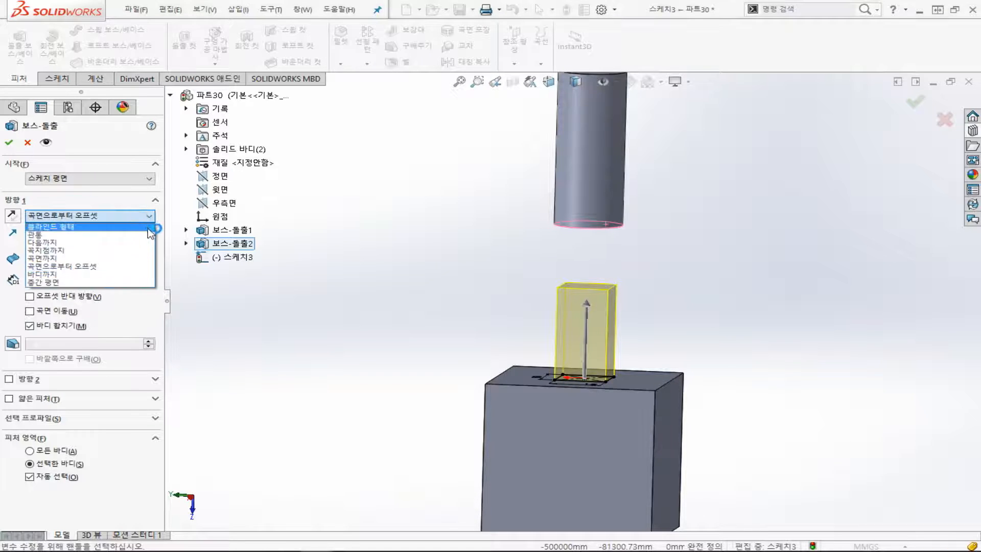
pyautogui.click(147, 237)
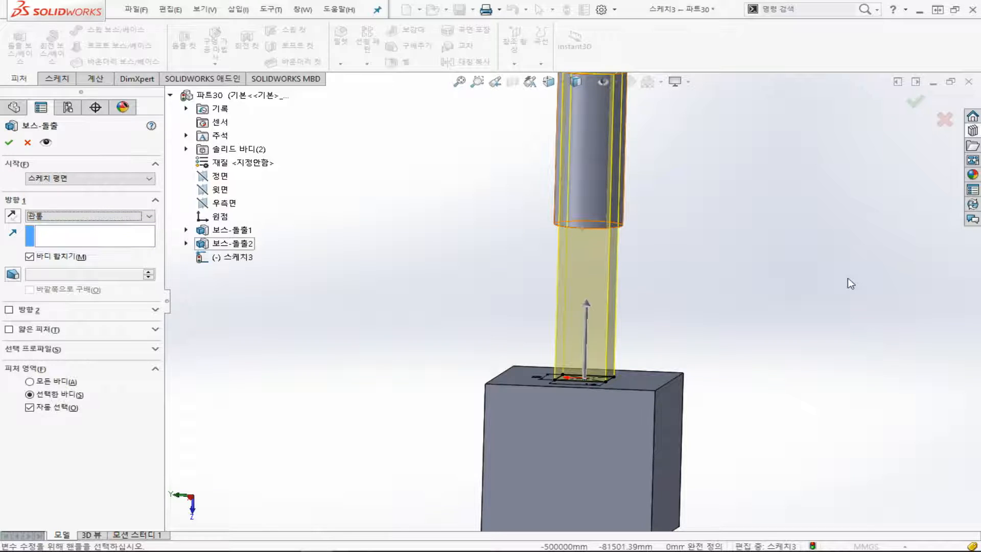
pyautogui.hotkey('ctrl', '8')
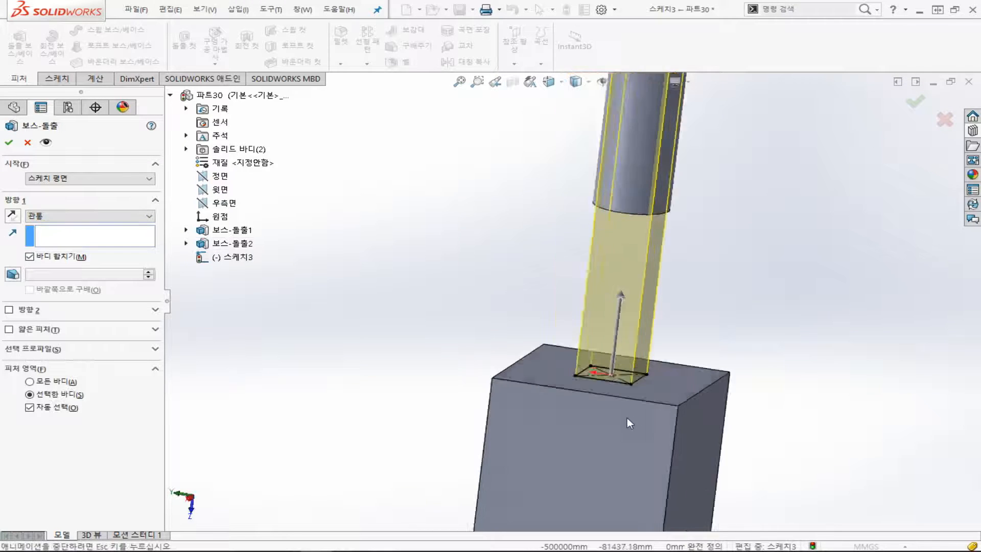
pyautogui.moveTo(661, 395); pyautogui.dragTo(628, 218, button='middle')
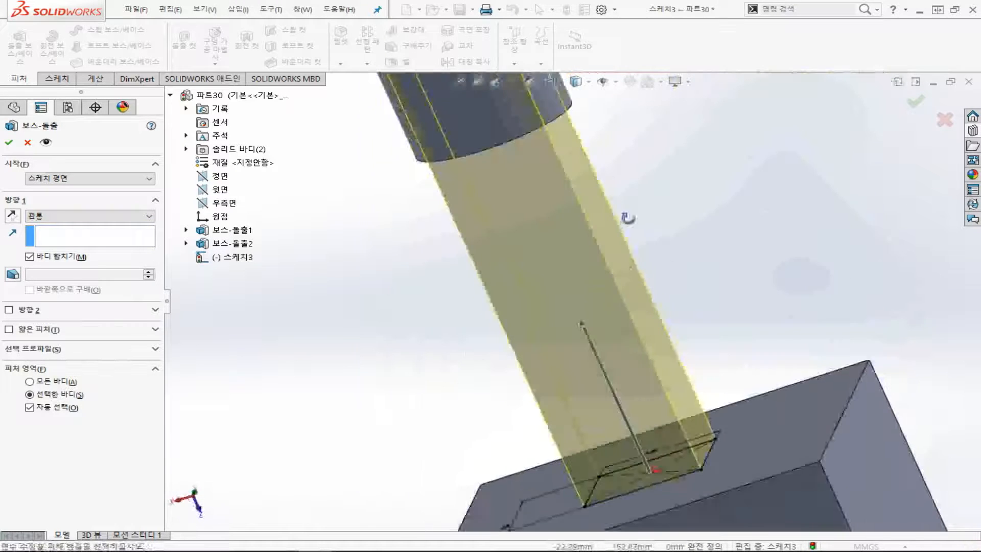
pyautogui.scroll(5, 646, 427)
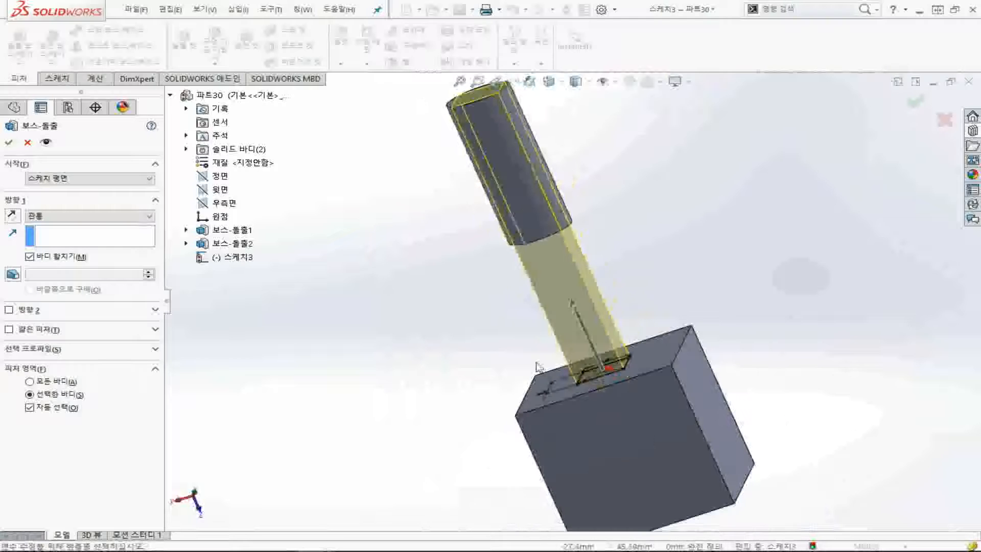
pyautogui.hotkey('ctrl', '8')
pyautogui.hotkey('ctrl', '1')
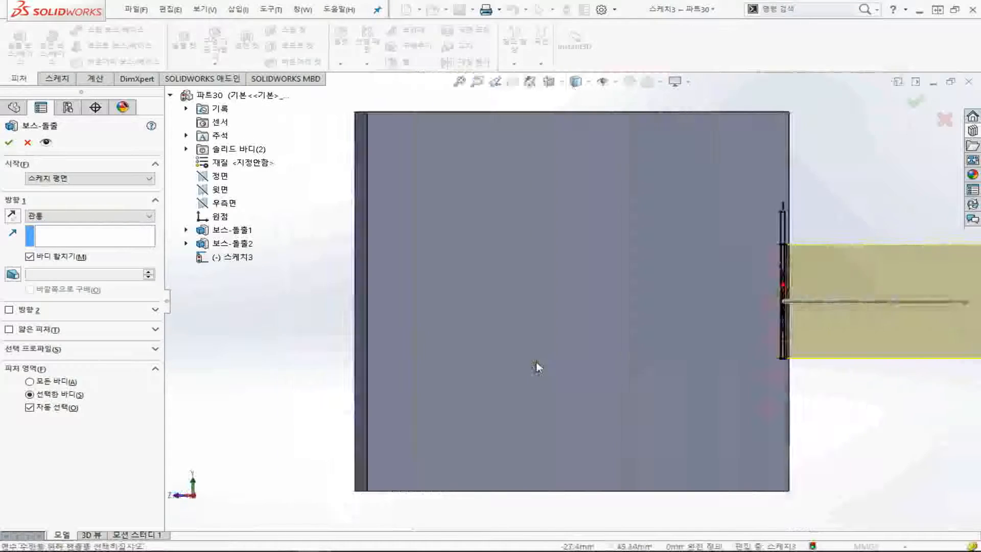
pyautogui.hotkey('ctrl', '4')
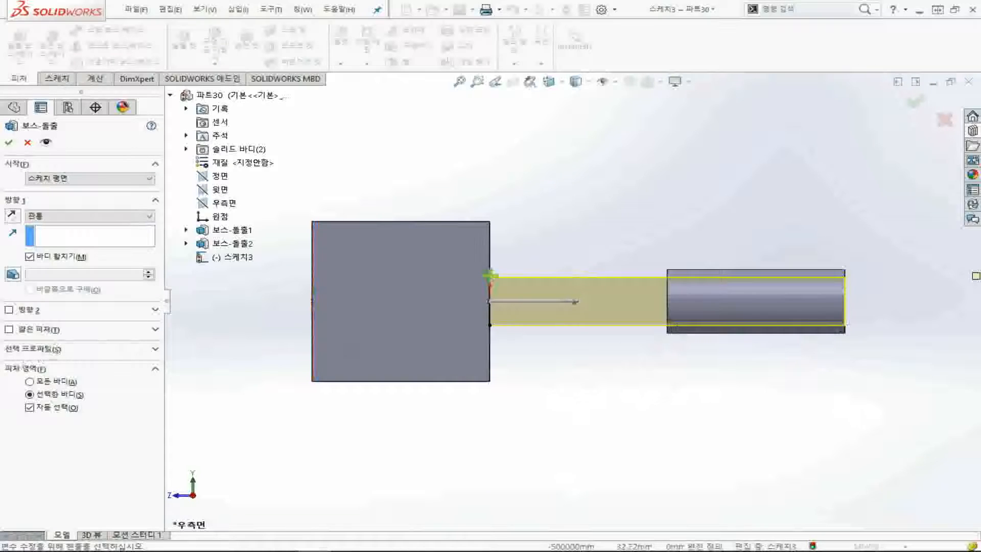
# Change the extrusion's start condition to Offset (오프셋), keeping the Through All end condition
pyautogui.click(147, 217)
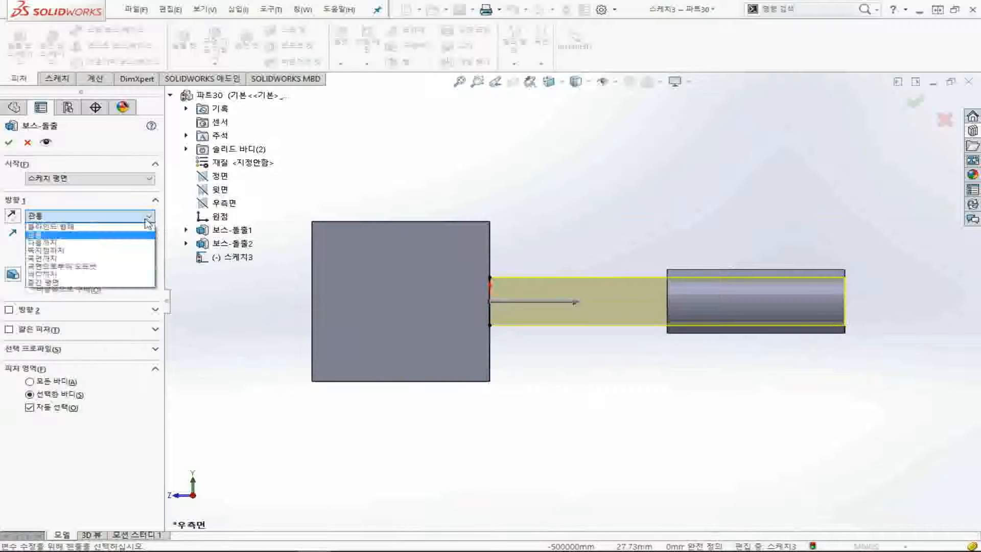
pyautogui.click(149, 181)
pyautogui.click(149, 178)
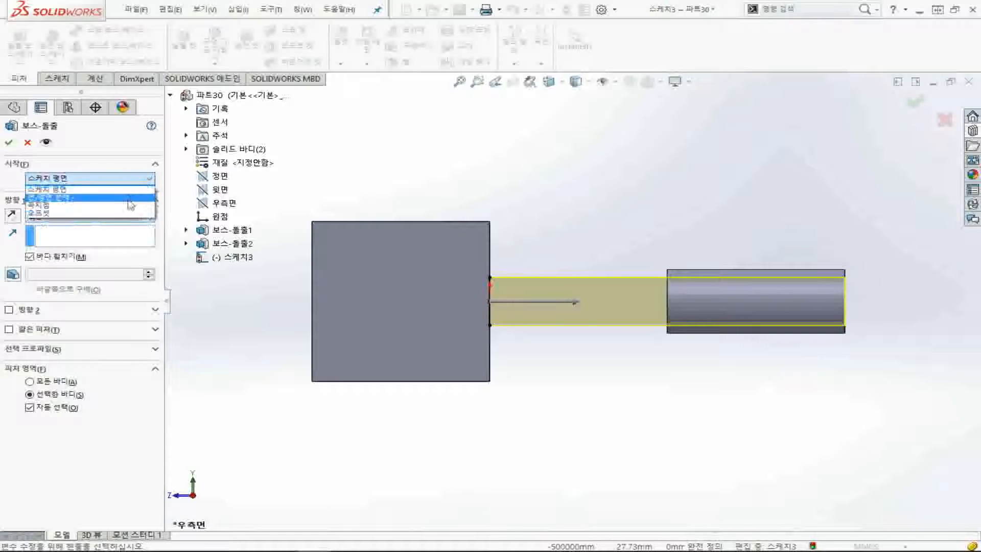
pyautogui.click(123, 213)
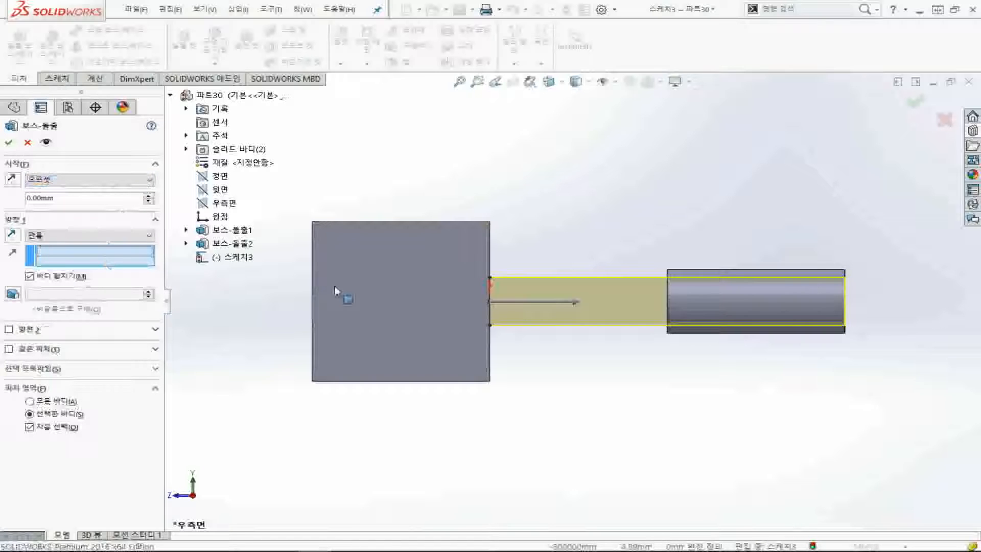
# Change the extrusion's end condition to Blind (블라인드 형태) with a depth of 10 mm
pyautogui.click(99, 235)
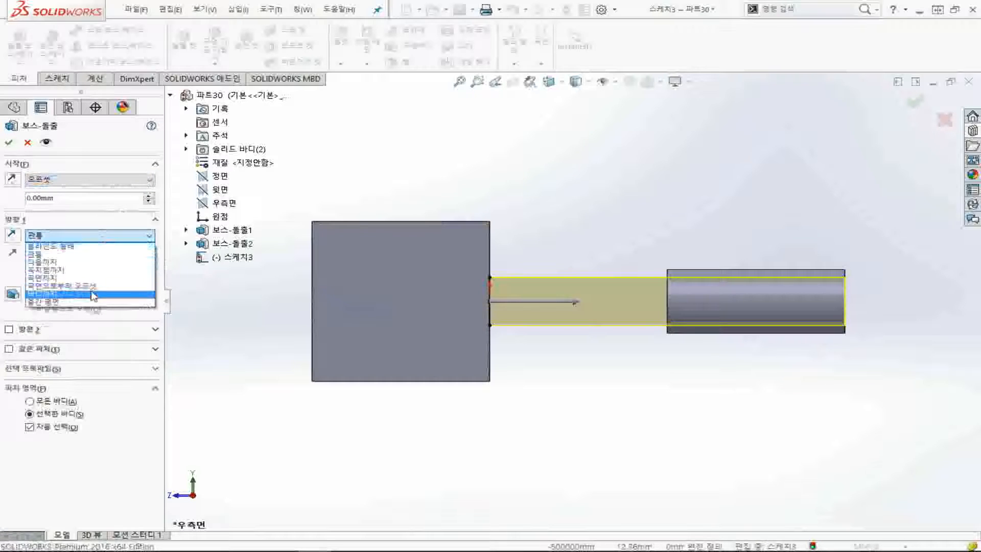
pyautogui.click(95, 246)
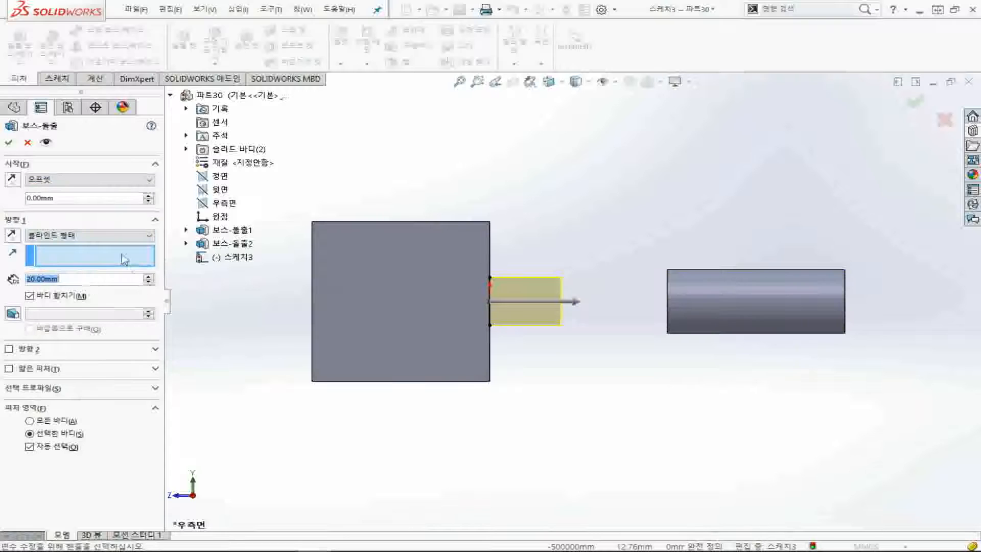
pyautogui.write('10')
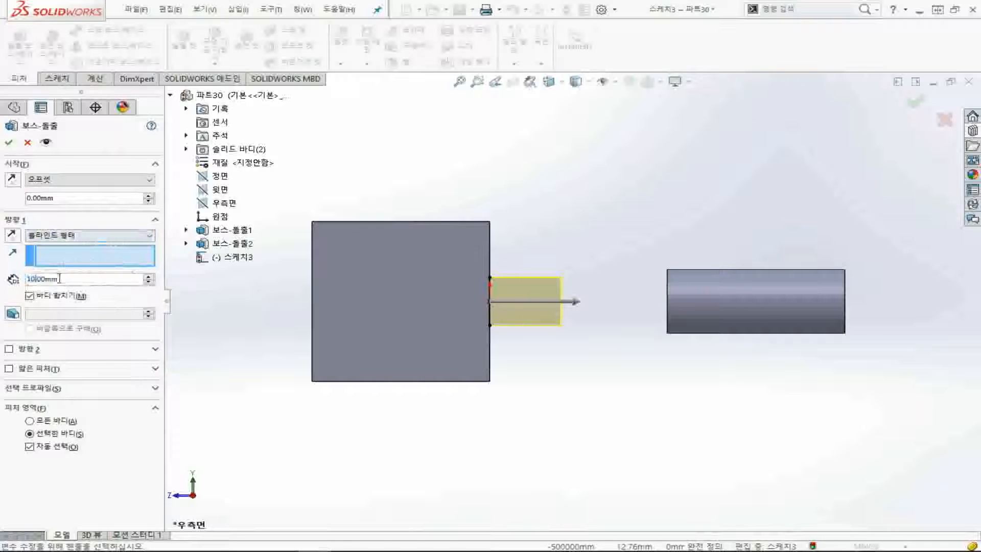
# Try a start offset of 50 mm, settle on 25 mm, and finish the square boss extrusion
pyautogui.click(110, 198)
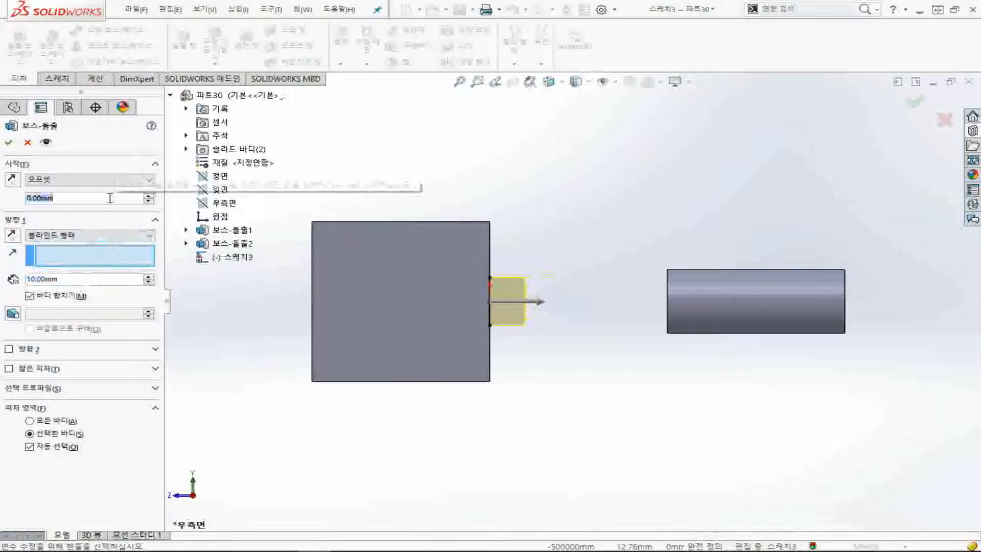
pyautogui.write('50')
pyautogui.press('Return')
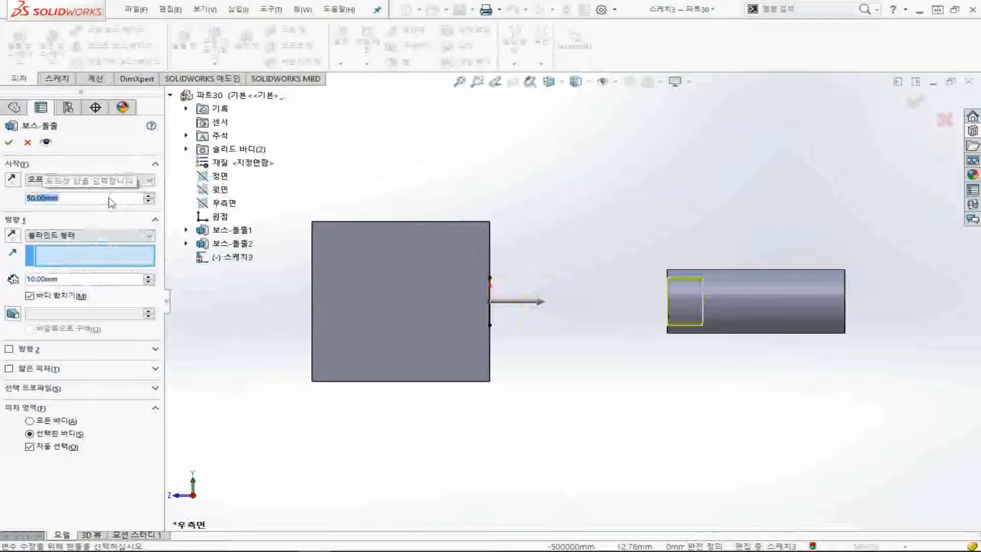
pyautogui.write('25')
pyautogui.press('Return')
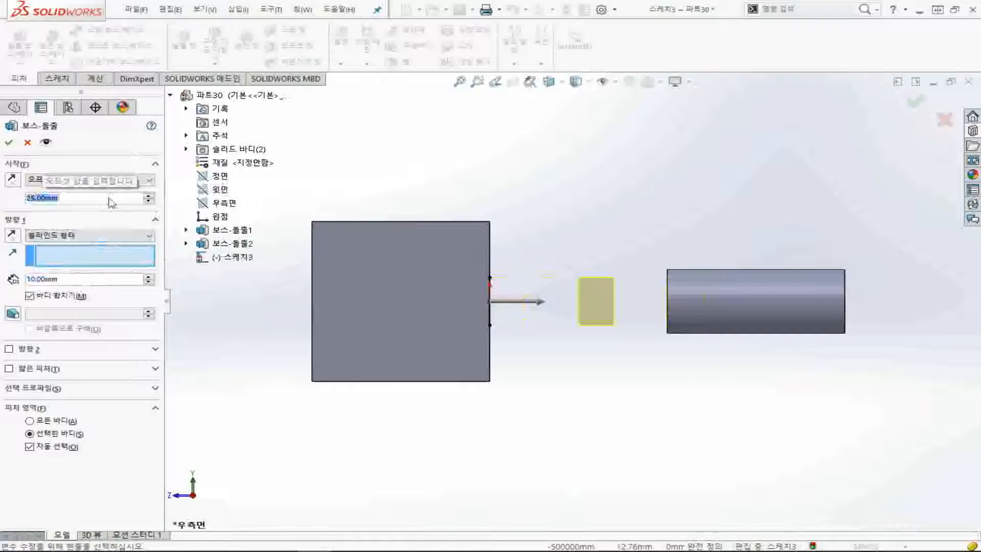
pyautogui.click(9, 142)
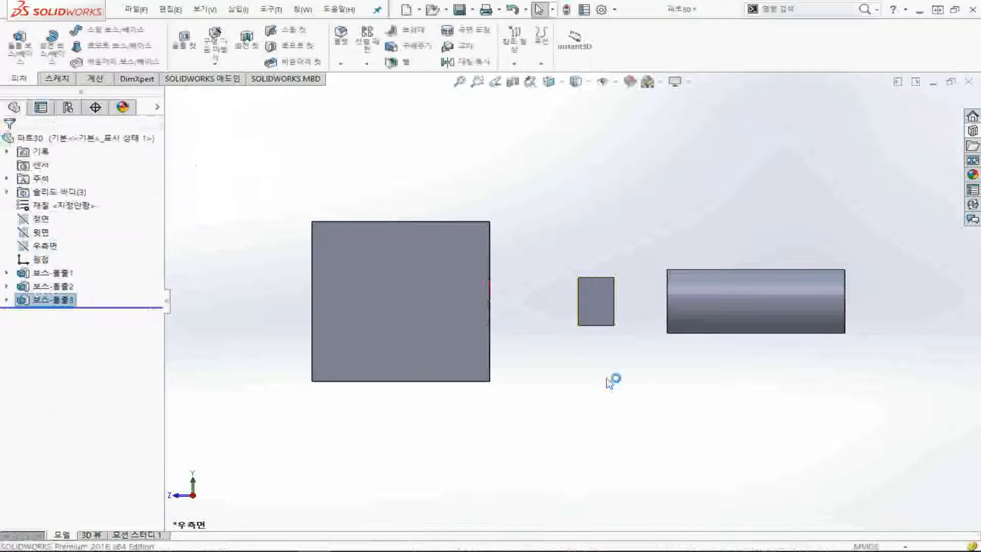
# Sketch a circle about 10.3 mm in diameter, centred on the origin, on the cube face that faces the cylinder
pyautogui.moveTo(613, 379); pyautogui.dragTo(565, 362, button='middle')
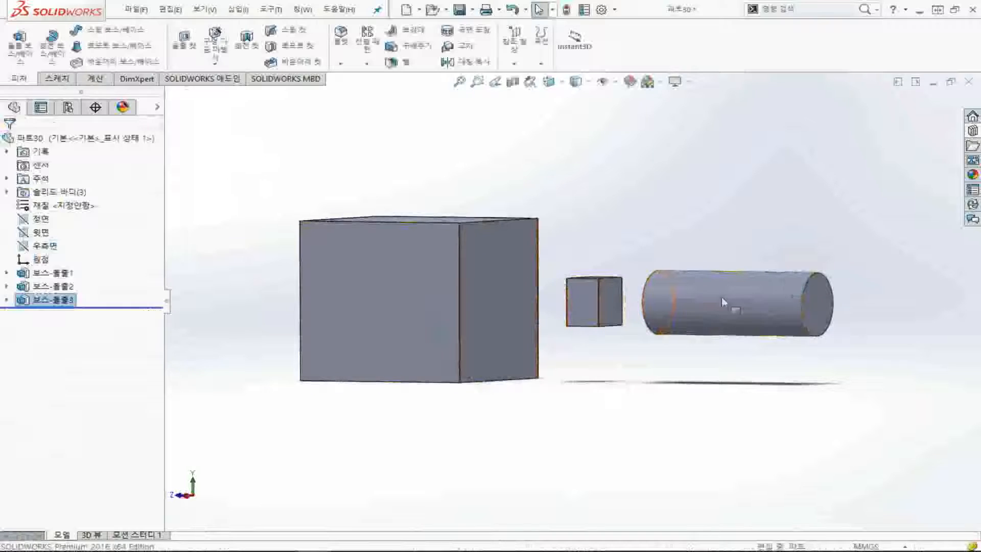
pyautogui.click(521, 300)
pyautogui.click(57, 78)
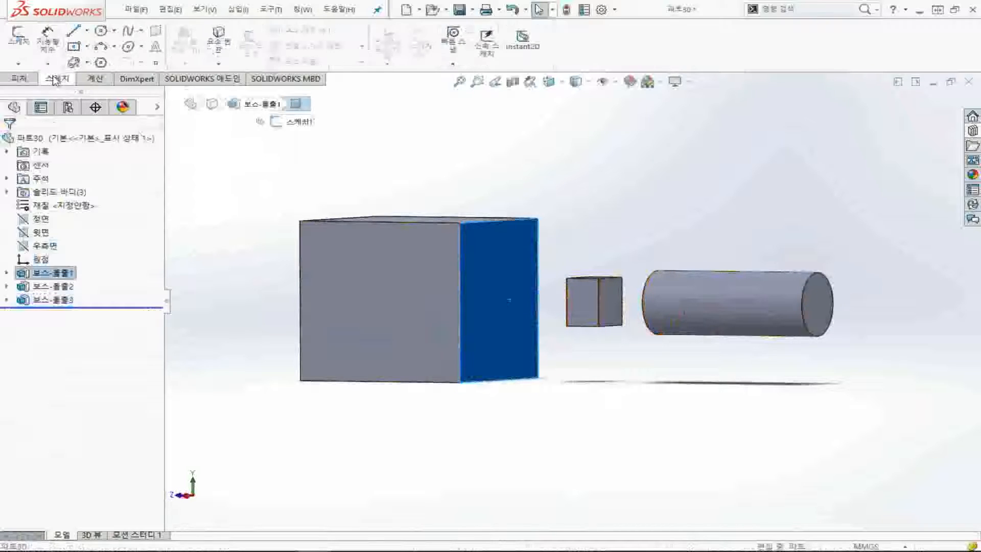
pyautogui.click(20, 40)
pyautogui.click(101, 30)
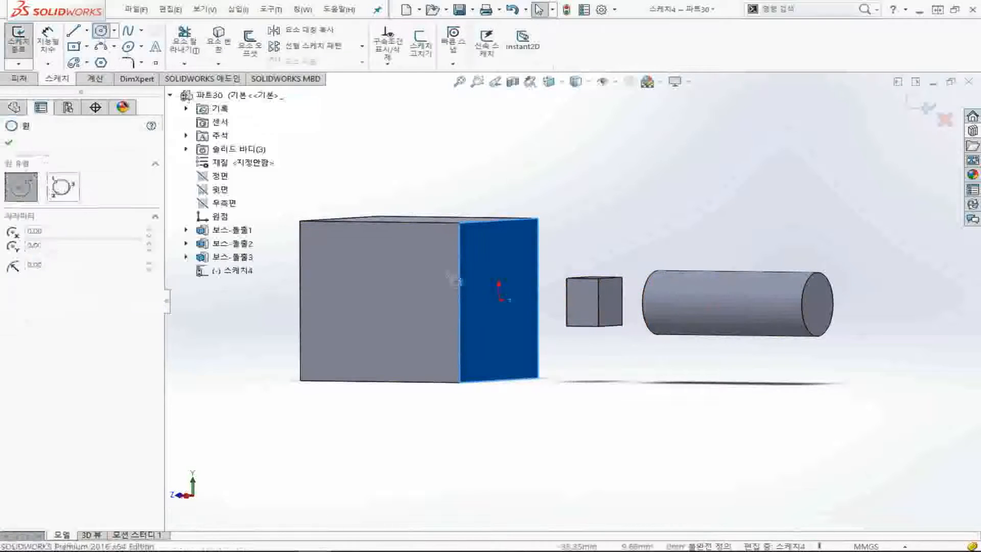
pyautogui.click(503, 300)
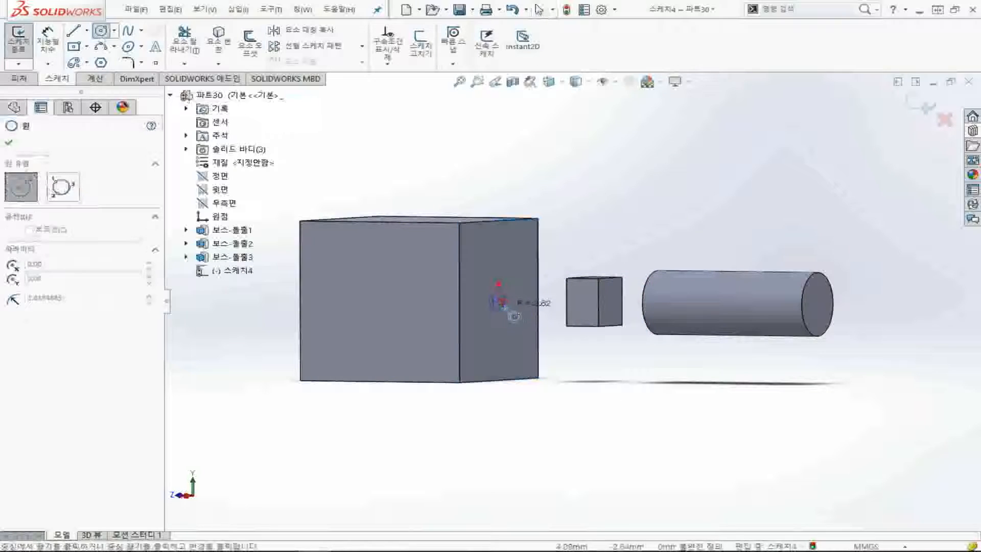
pyautogui.click(505, 308)
# Dimension the circle's diameter and set it to 10 mm
pyautogui.click(47, 42)
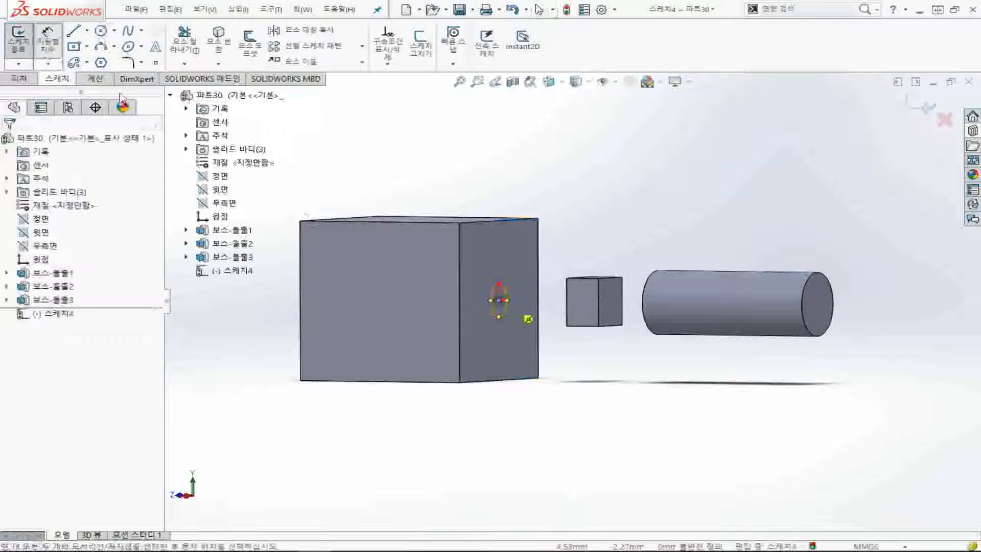
pyautogui.click(499, 292)
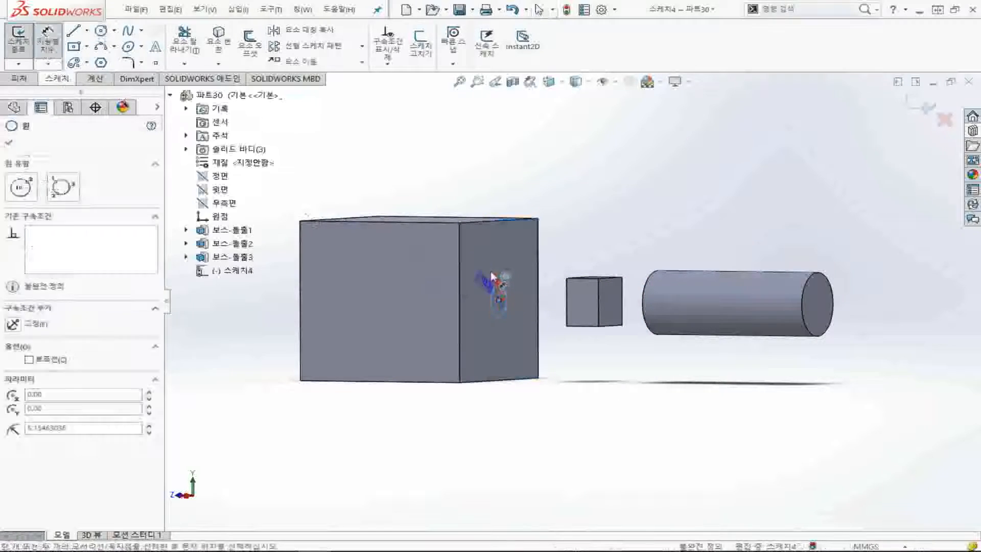
pyautogui.click(499, 278)
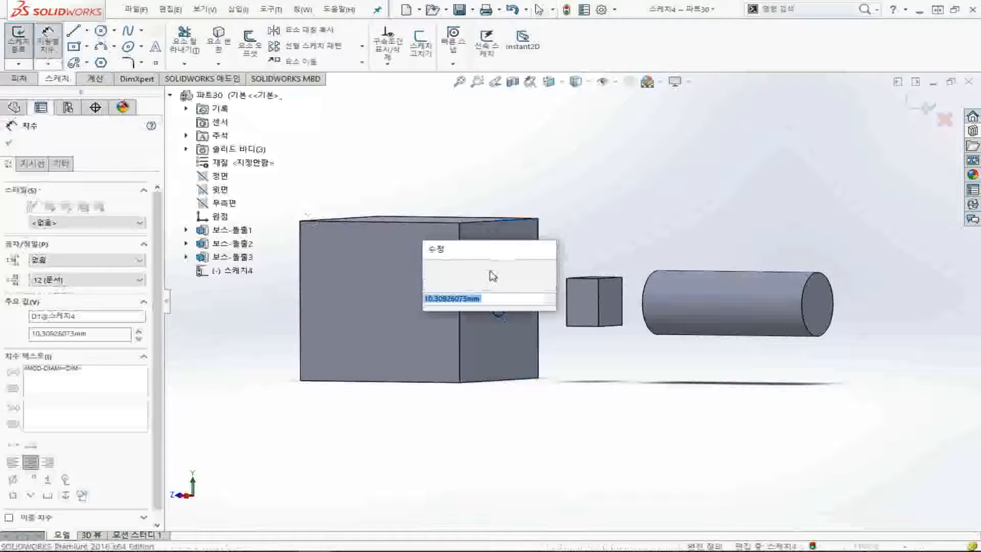
pyautogui.press('Return')
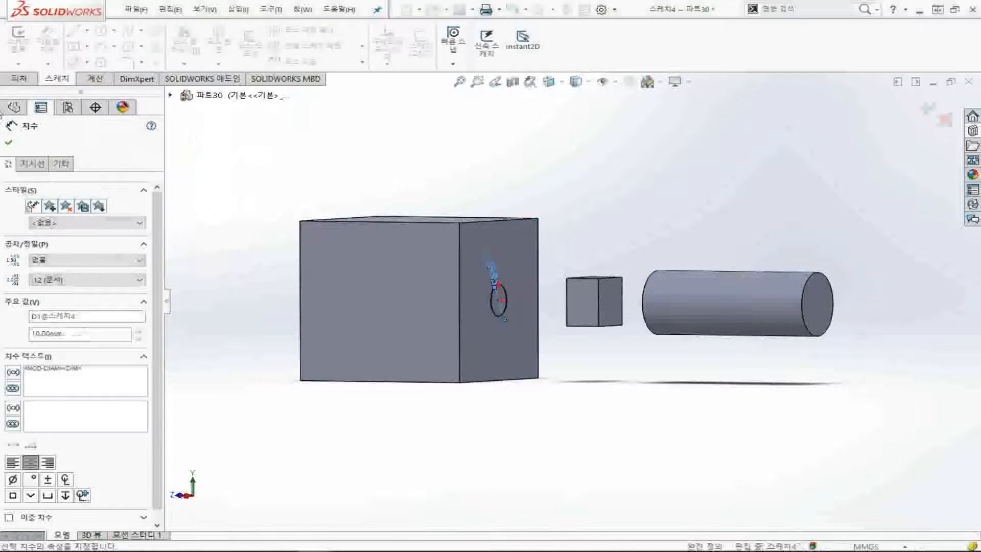
# Start a boss extrusion of the circle with the Through All (관통) end condition and check the preview from the right side
pyautogui.click(18, 78)
pyautogui.click(25, 54)
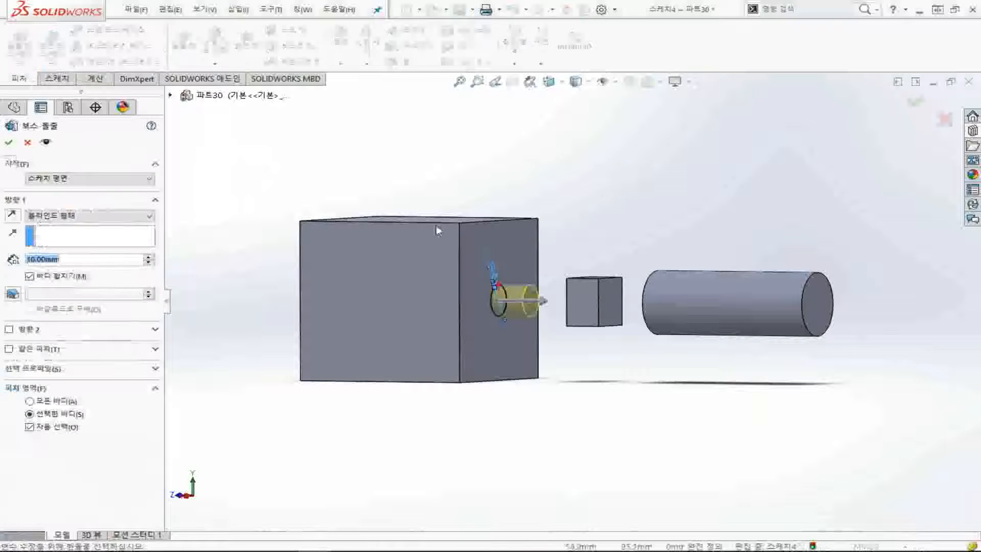
pyautogui.click(146, 216)
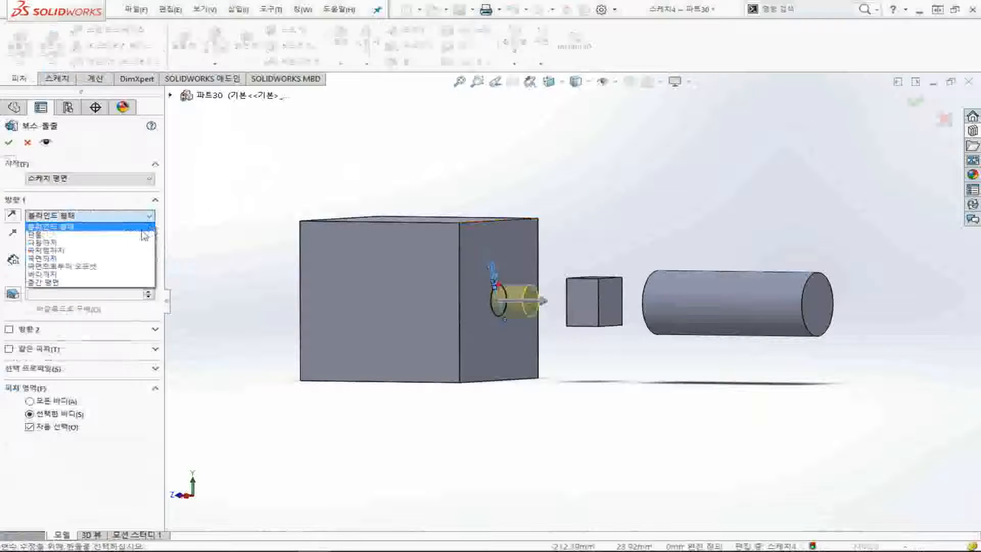
pyautogui.click(137, 234)
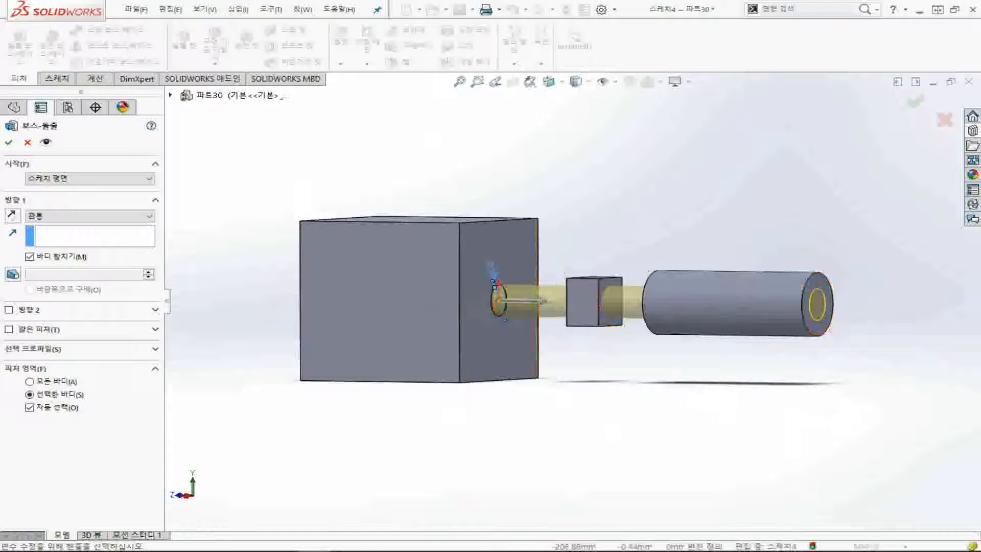
pyautogui.hotkey('ctrl', '4')
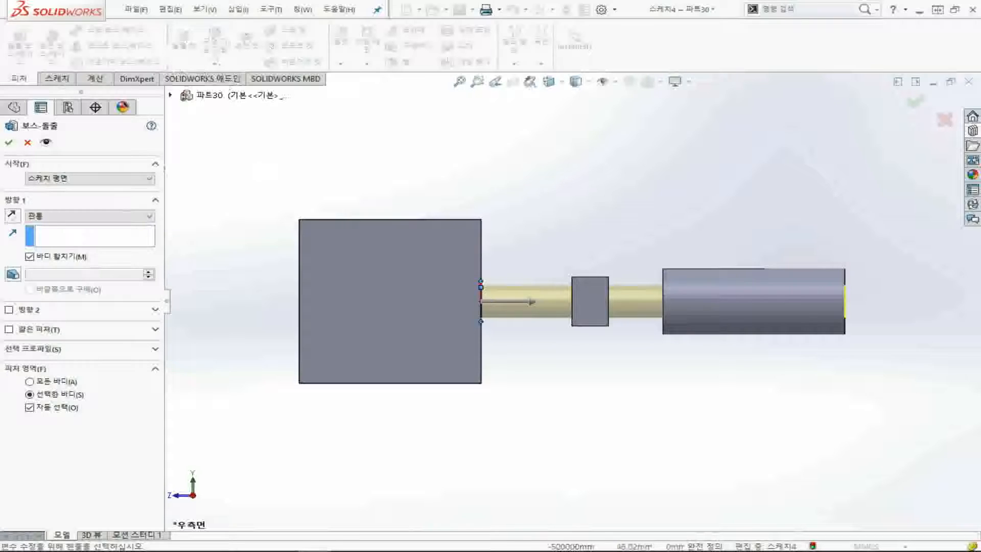
pyautogui.click(118, 216)
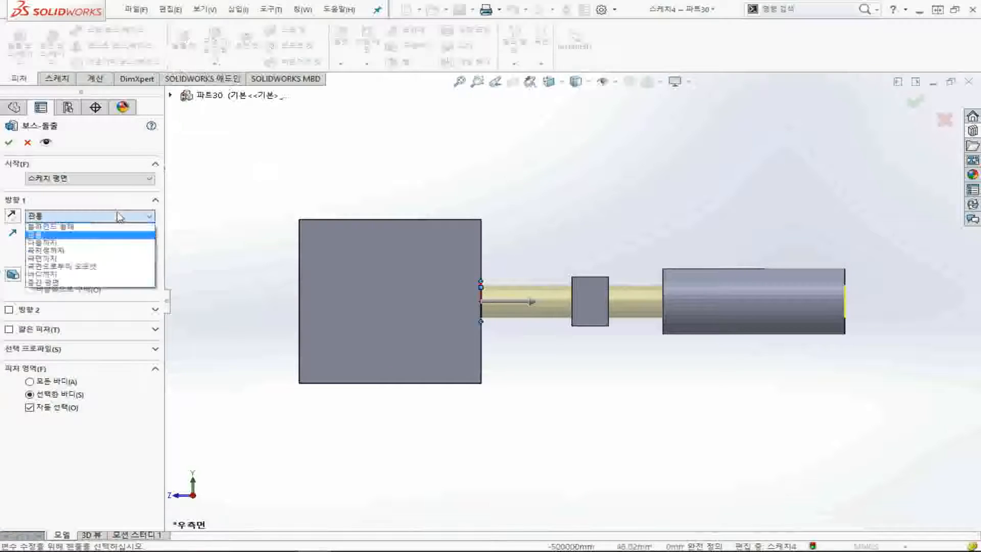
pyautogui.click(525, 157)
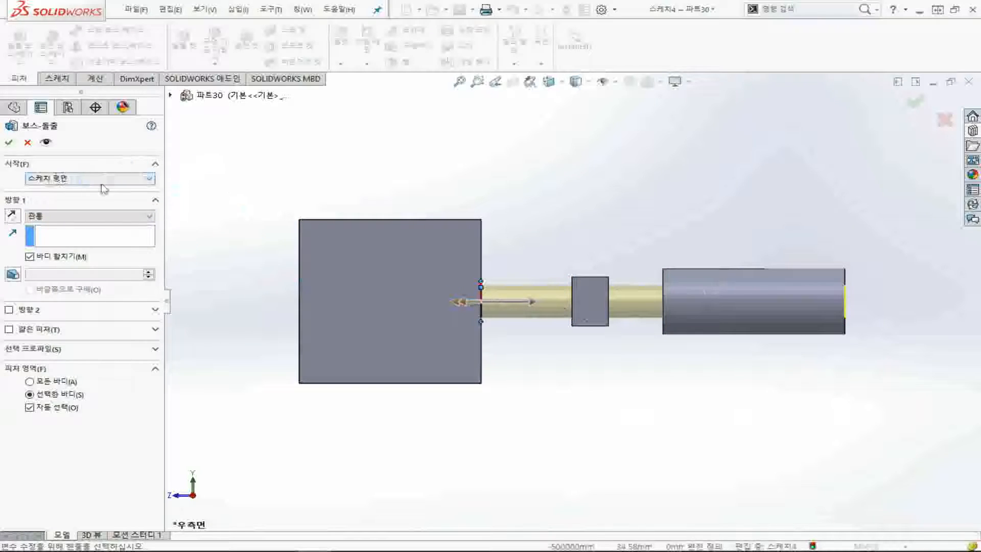
# Enable Direction 2 for the circle's extrusion with Through All (관통), and check the preview at the cube's far face
pyautogui.click(9, 309)
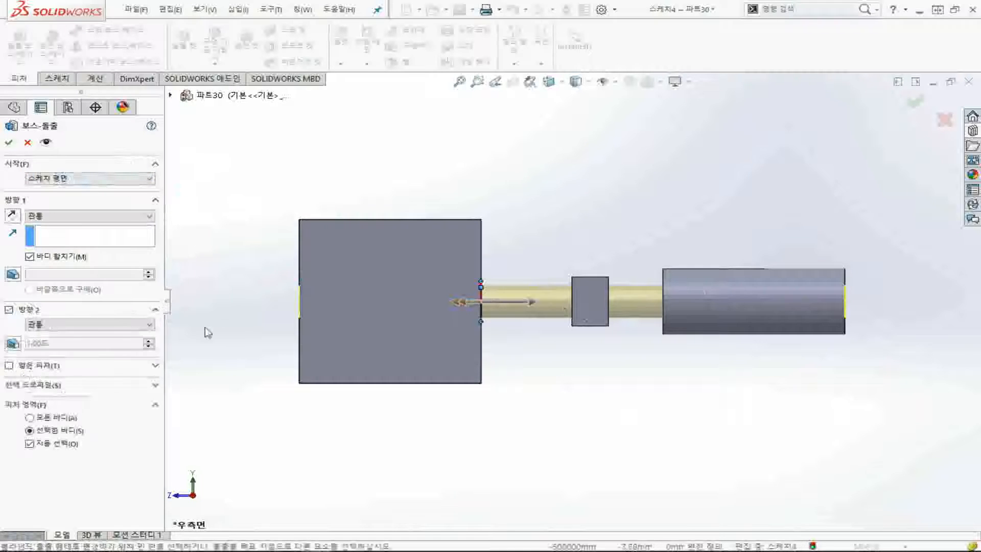
pyautogui.click(76, 326)
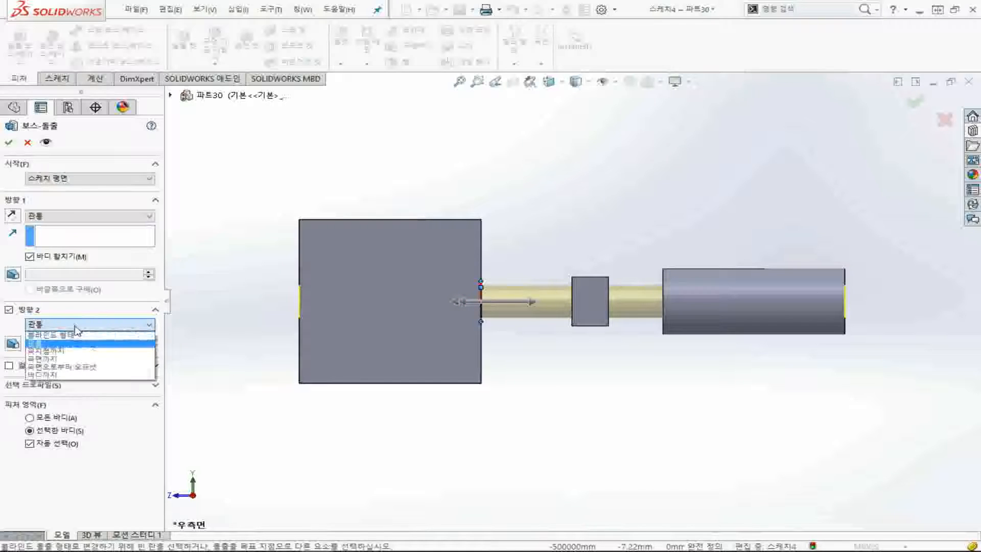
pyautogui.click(210, 346)
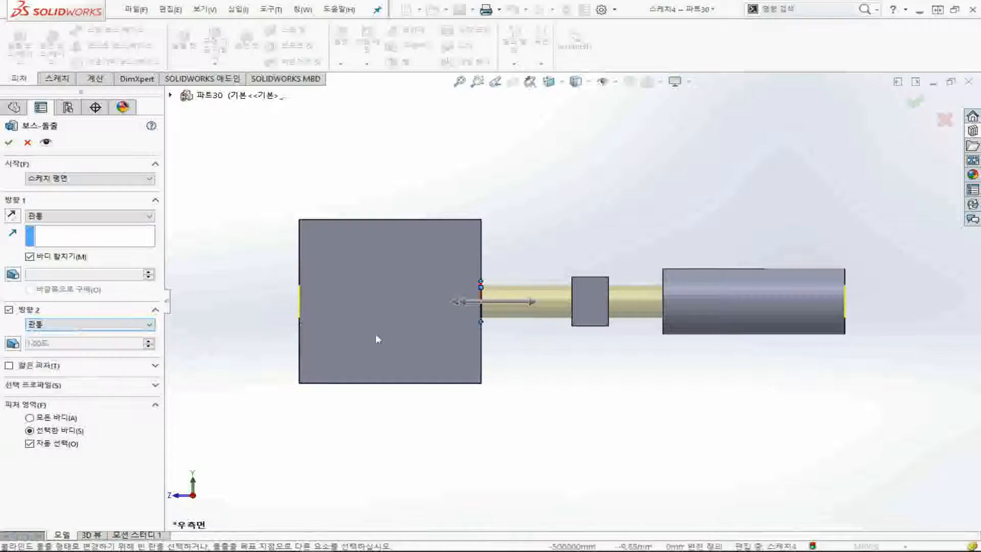
pyautogui.moveTo(274, 336); pyautogui.dragTo(293, 335, button='middle')
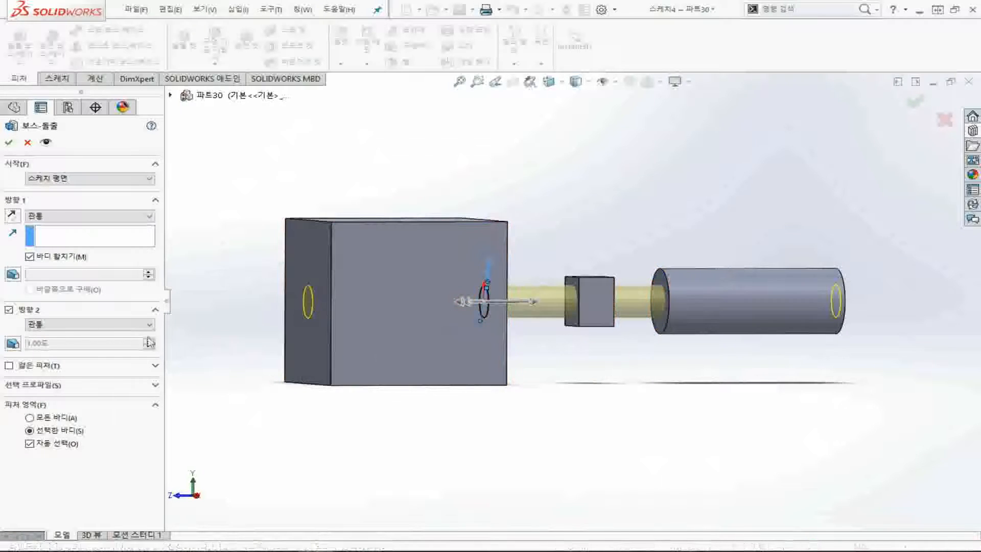
# Try a Blind (블라인드 형태) end condition of about 49 mm for Direction 2, and cancel the circle's extrusion
pyautogui.click(115, 326)
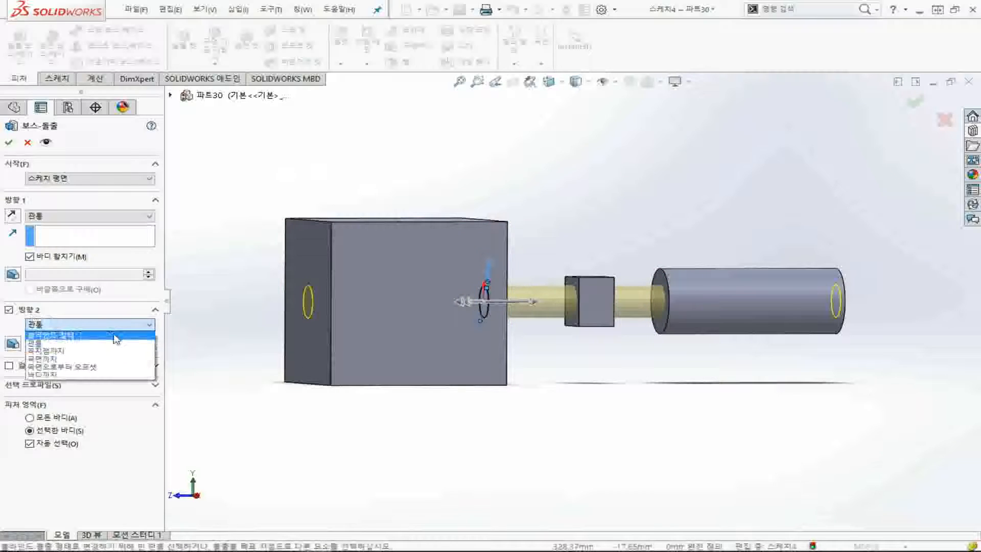
pyautogui.click(114, 335)
pyautogui.moveTo(465, 302); pyautogui.dragTo(301, 303)
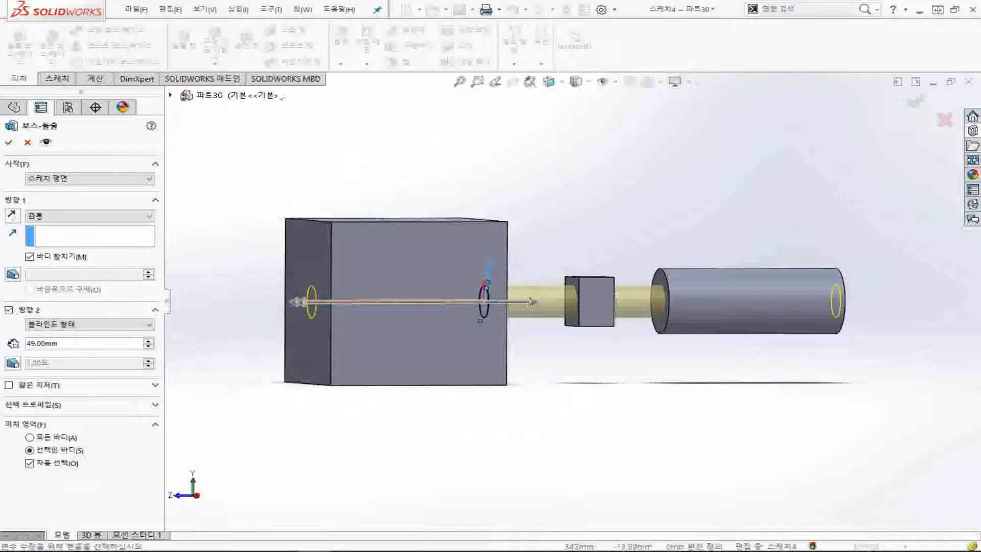
pyautogui.click(27, 143)
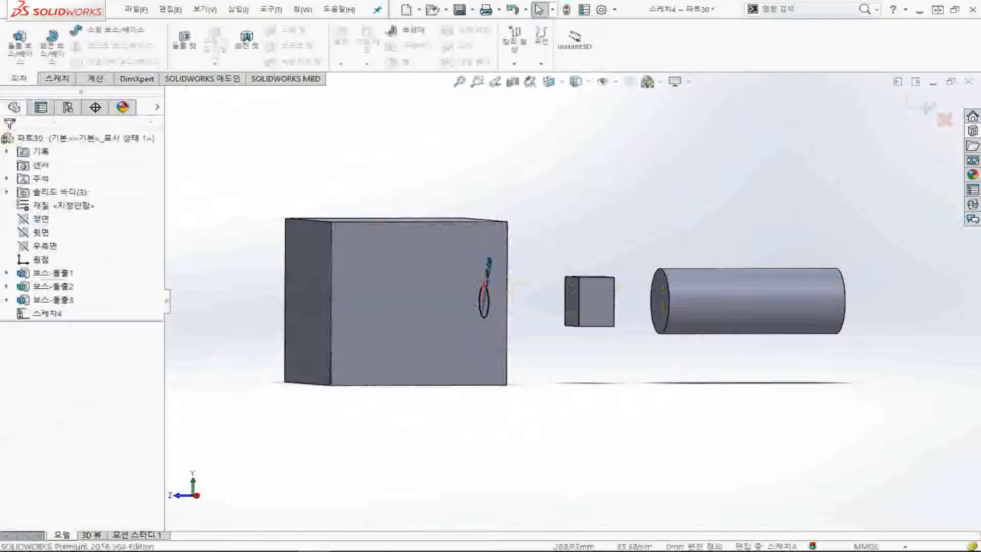
pyautogui.hotkey('ctrl', '4')
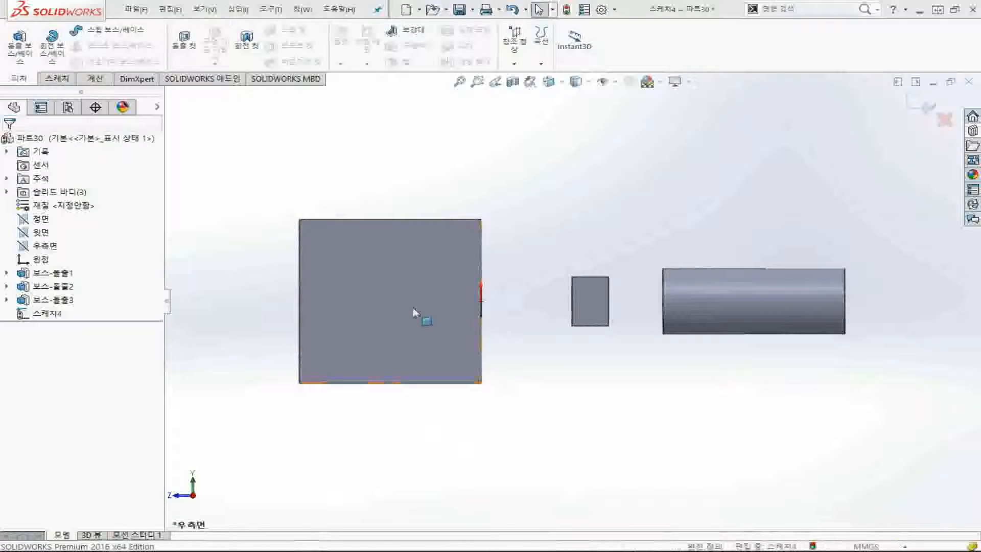
pyautogui.click(359, 265)
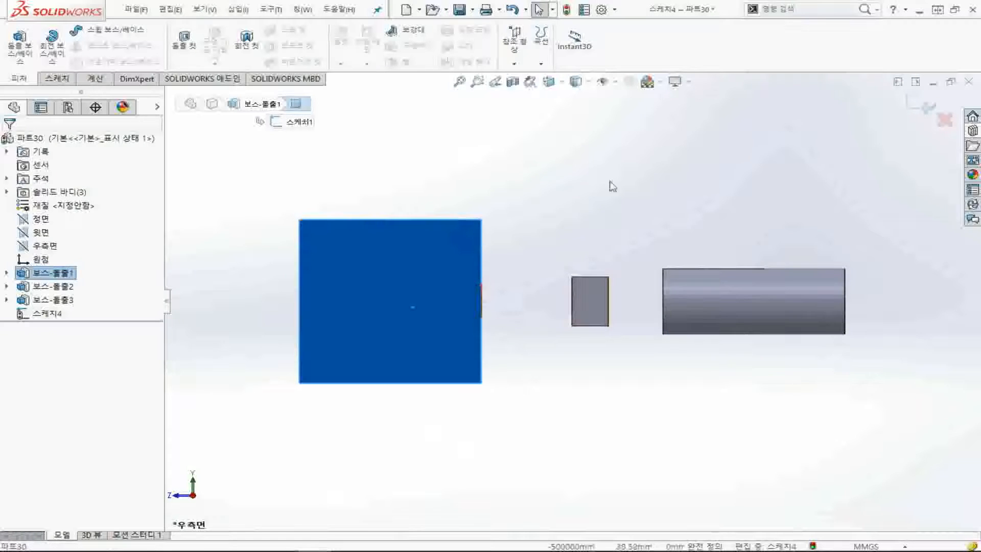
pyautogui.click(552, 198)
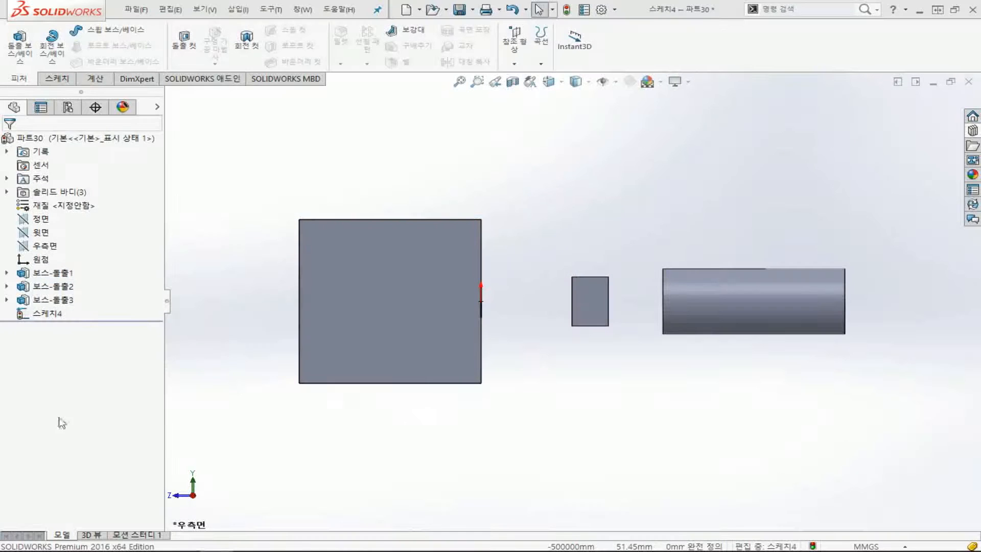
# Cut the 10 mm circle into the cube with a Blind (블라인드 형태) depth of 10 mm and inspect the hole's floor and wall
pyautogui.click(59, 316)
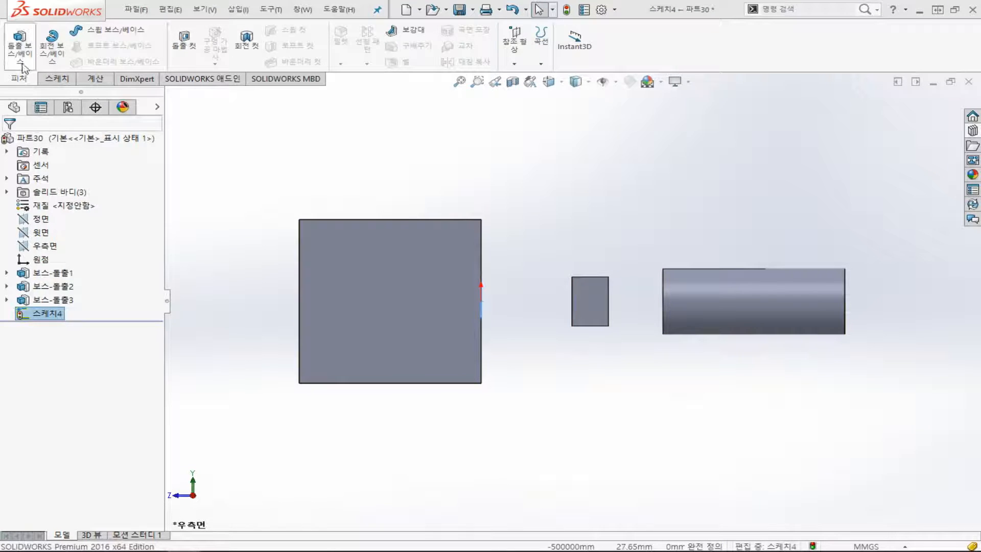
pyautogui.click(193, 51)
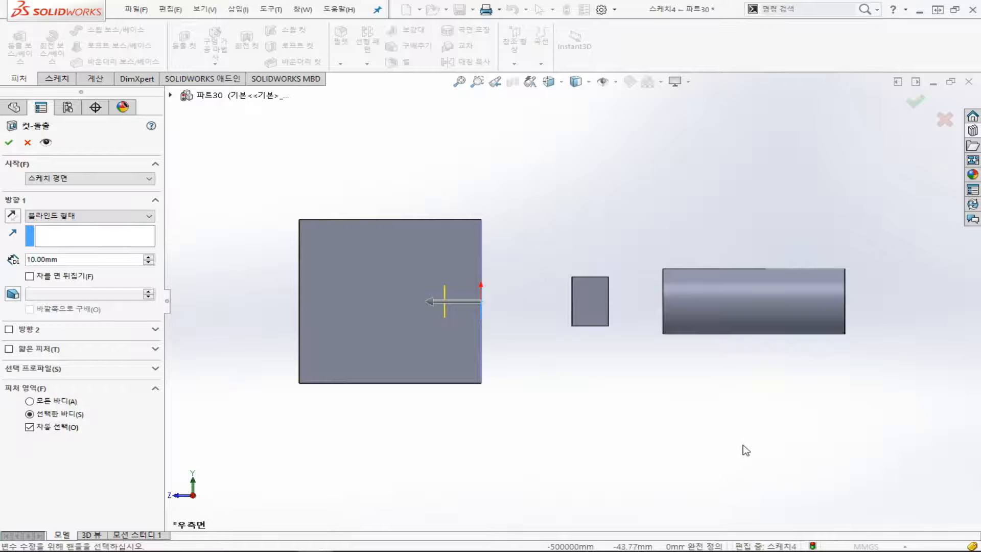
pyautogui.moveTo(746, 449); pyautogui.dragTo(603, 283, button='middle')
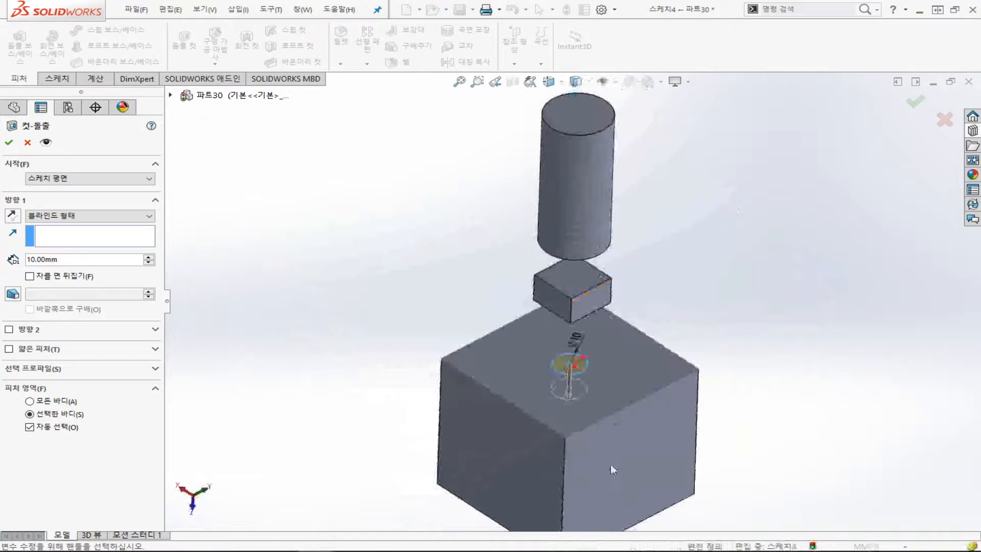
pyautogui.scroll(-3, 576, 278)
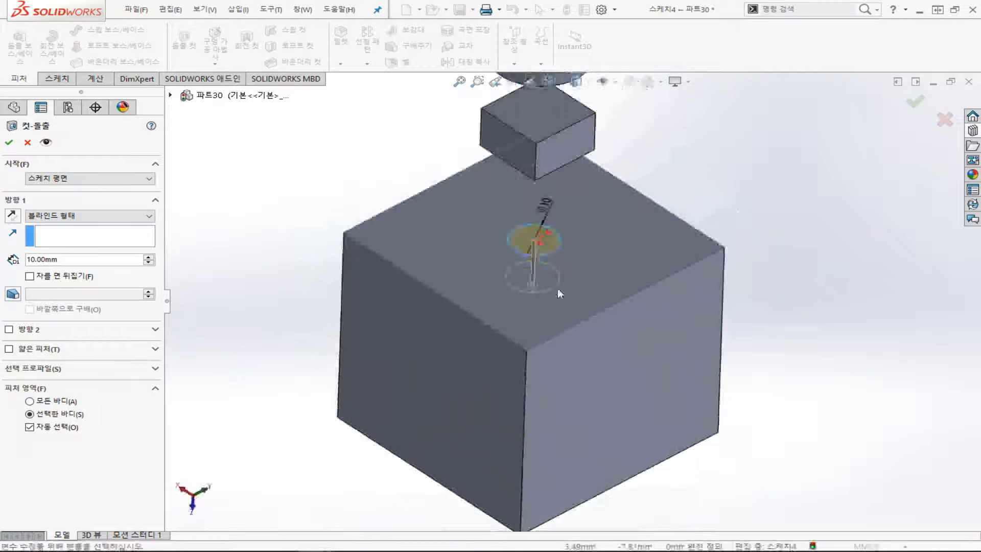
pyautogui.click(13, 145)
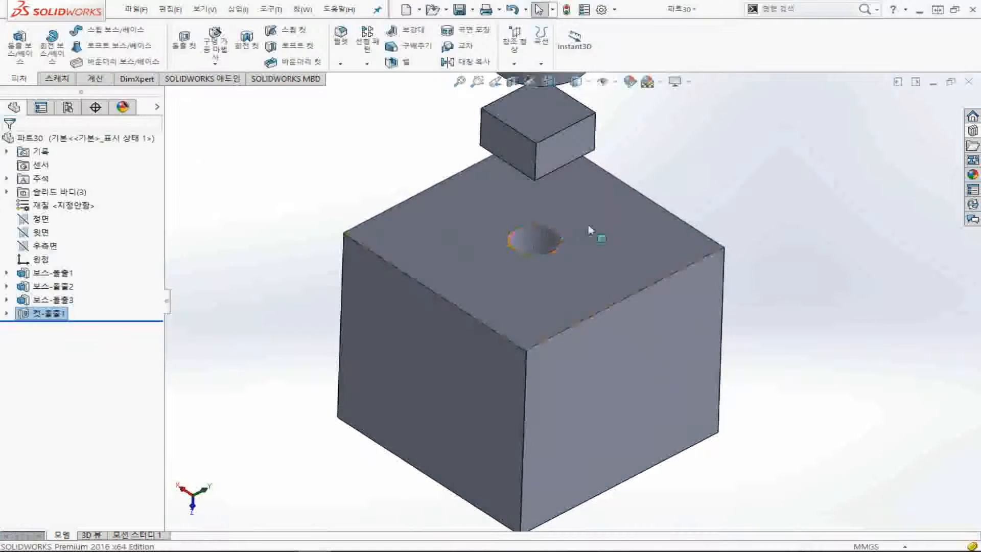
pyautogui.click(539, 244)
pyautogui.moveTo(539, 245); pyautogui.dragTo(561, 310, button='middle')
pyautogui.click(540, 263)
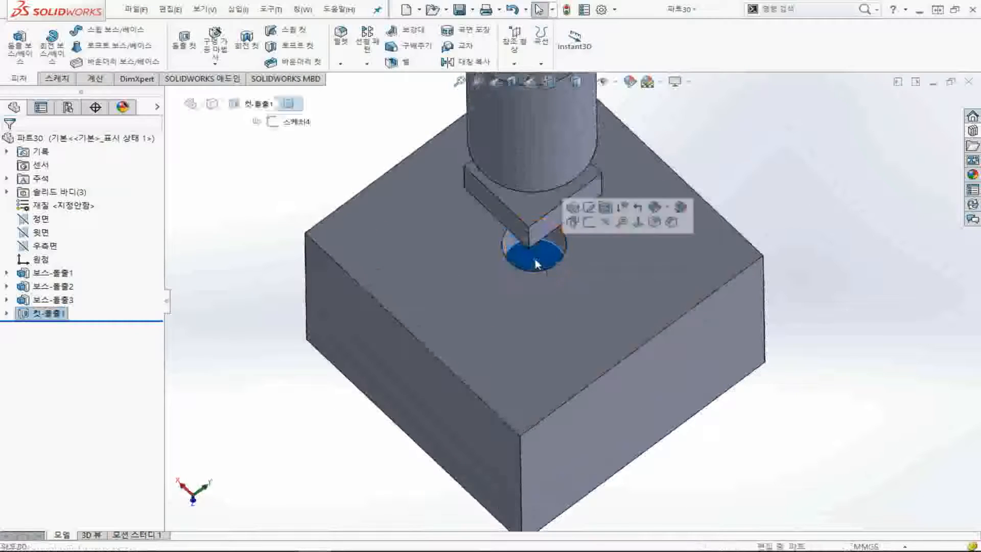
pyautogui.moveTo(541, 264); pyautogui.dragTo(524, 305, button='middle')
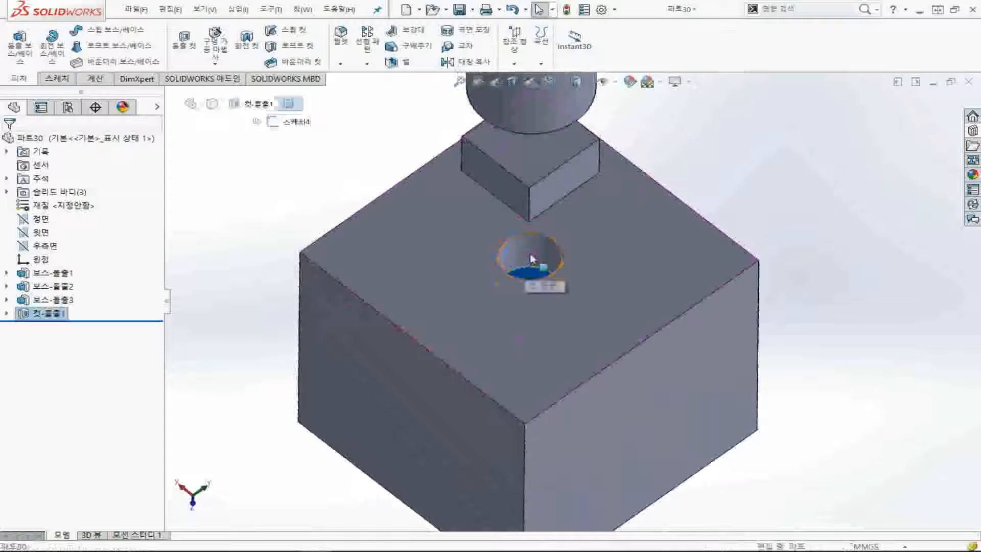
pyautogui.click(530, 258)
pyautogui.click(276, 221)
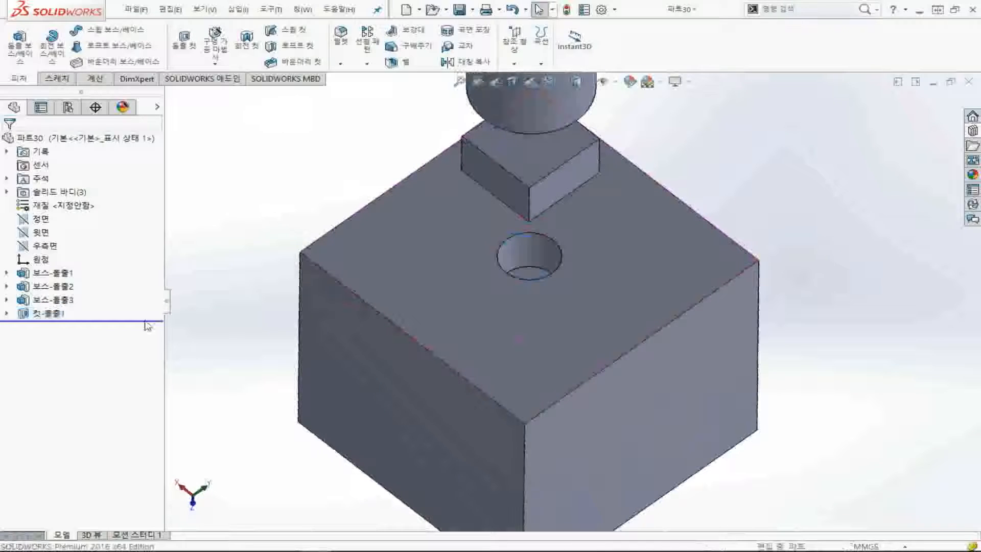
# Open the circular cut for editing and remove the cube's body from the selected bodies of its feature scope
pyautogui.click(48, 313)
pyautogui.click(49, 279)
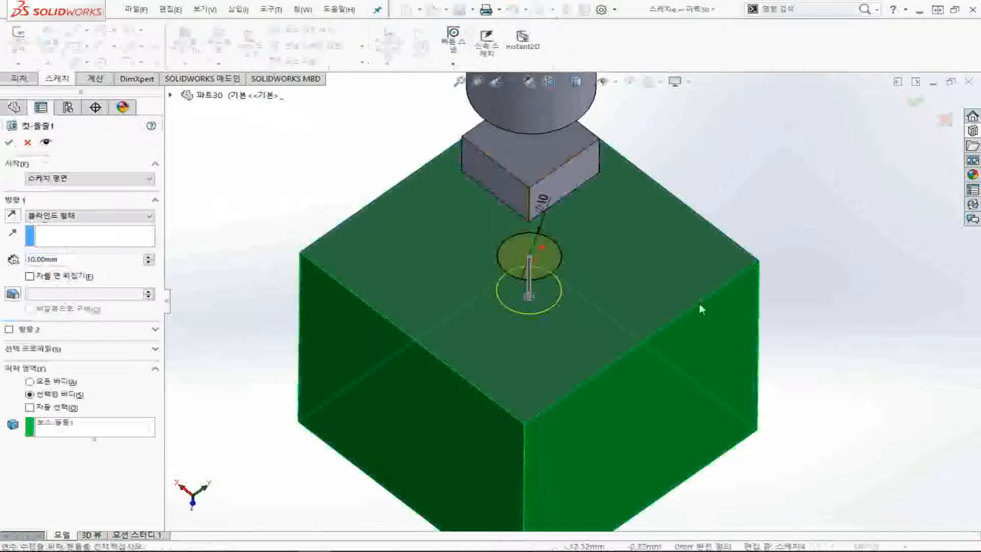
pyautogui.click(109, 215)
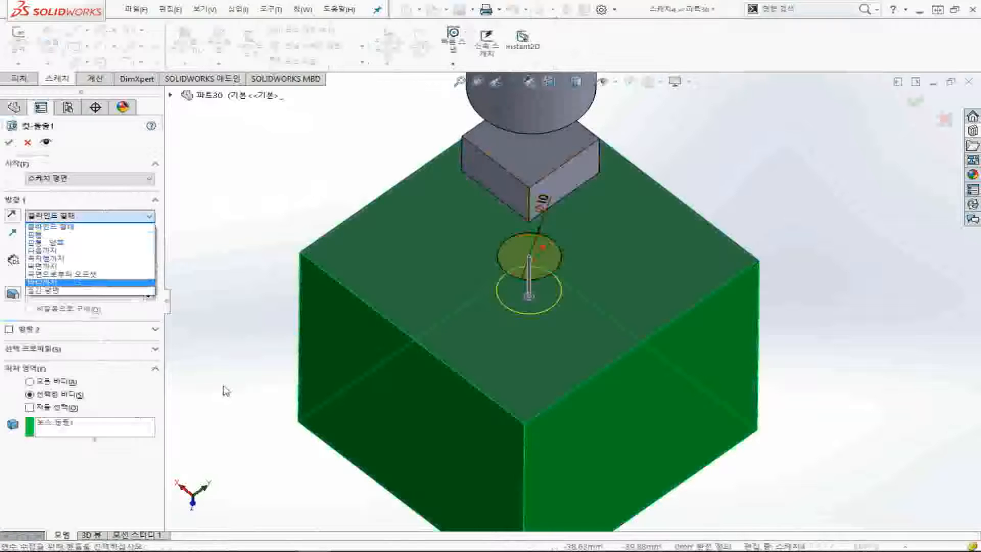
pyautogui.click(163, 423)
pyautogui.rightClick(53, 425)
pyautogui.click(57, 430)
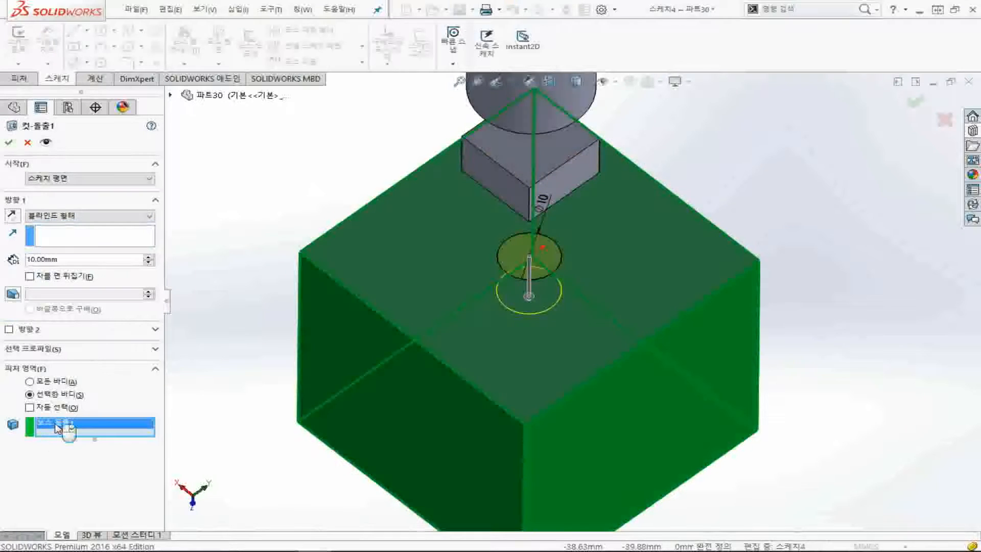
# Set the cut's end condition to Through All (관통) and check the preview on the cube's far face
pyautogui.click(92, 215)
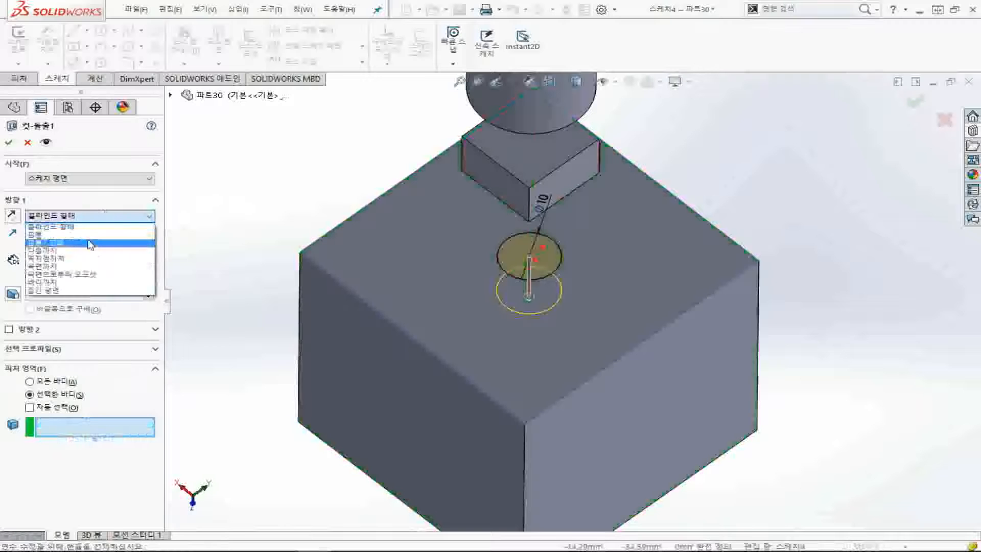
pyautogui.click(94, 234)
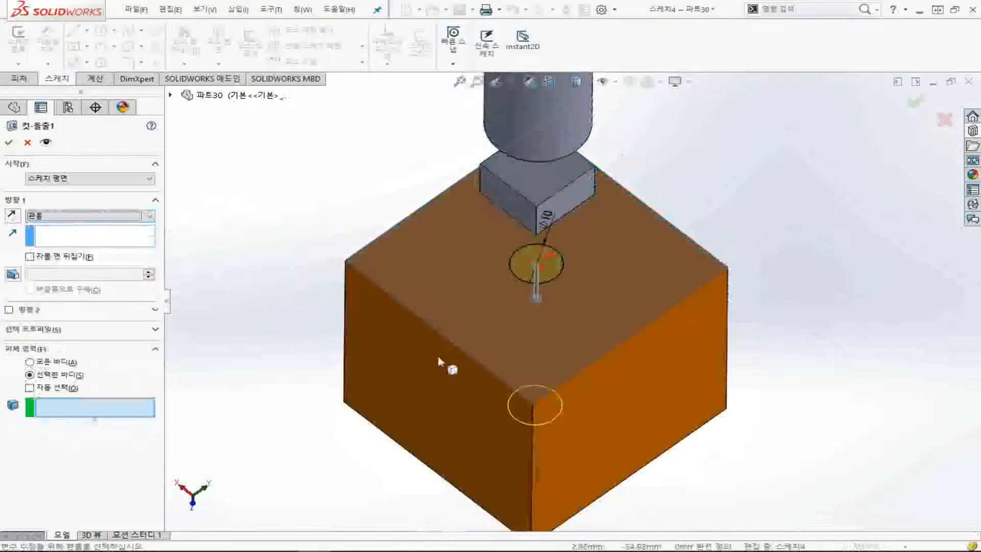
pyautogui.moveTo(436, 354); pyautogui.dragTo(664, 440, button='middle')
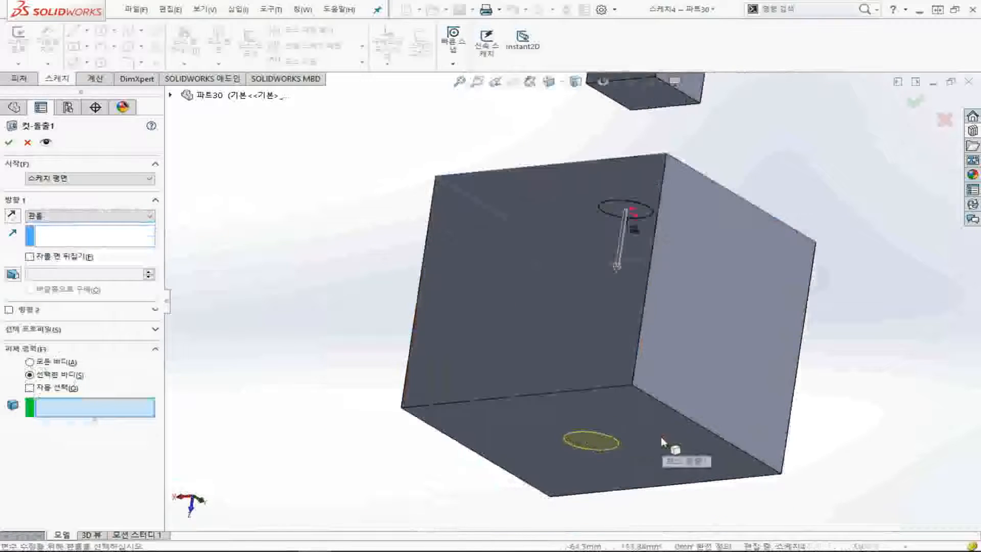
# Set the cut's start condition to Surface/Face/Plane (면/평면 선택) and pick the square boss's face toward the cylinder
pyautogui.click(113, 182)
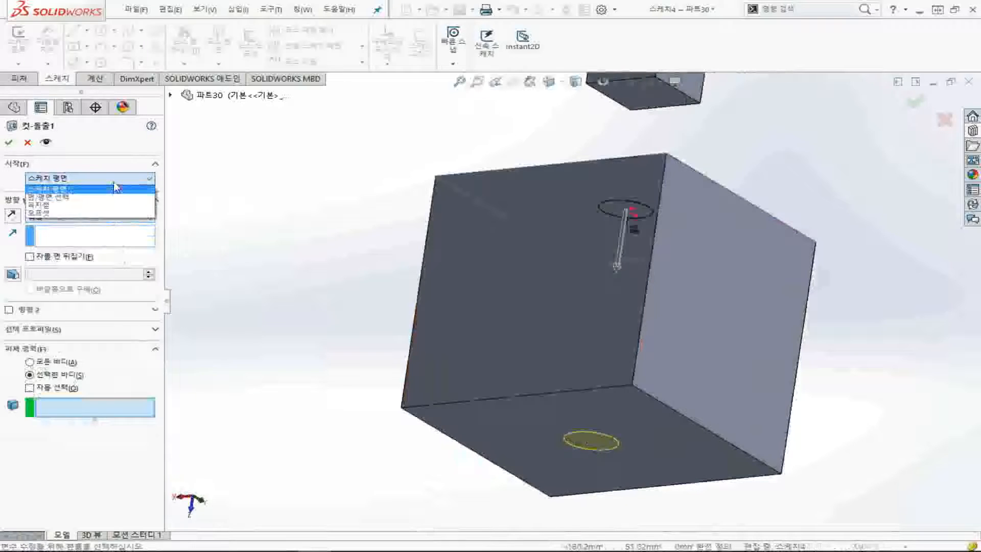
pyautogui.click(106, 199)
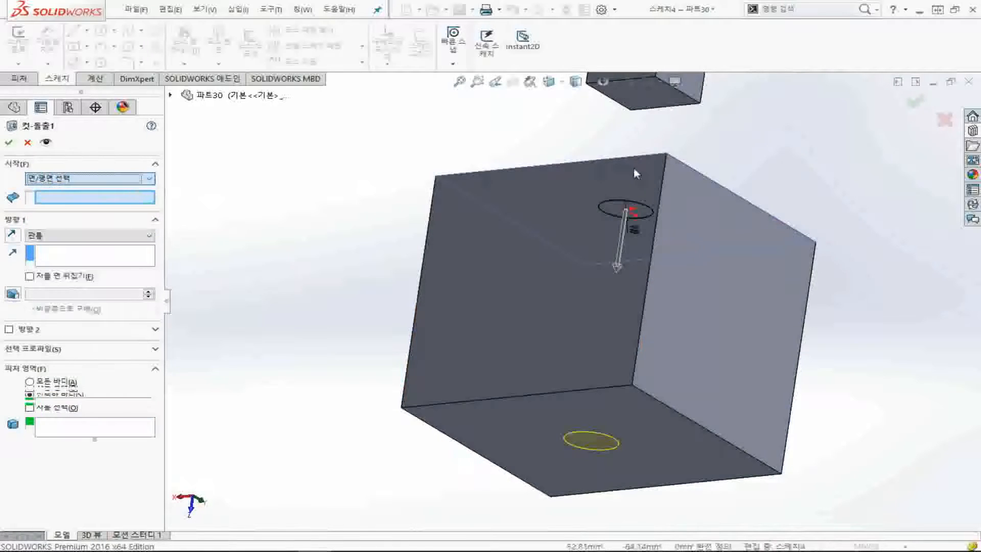
pyautogui.press('f')
pyautogui.scroll(-5, 624, 291)
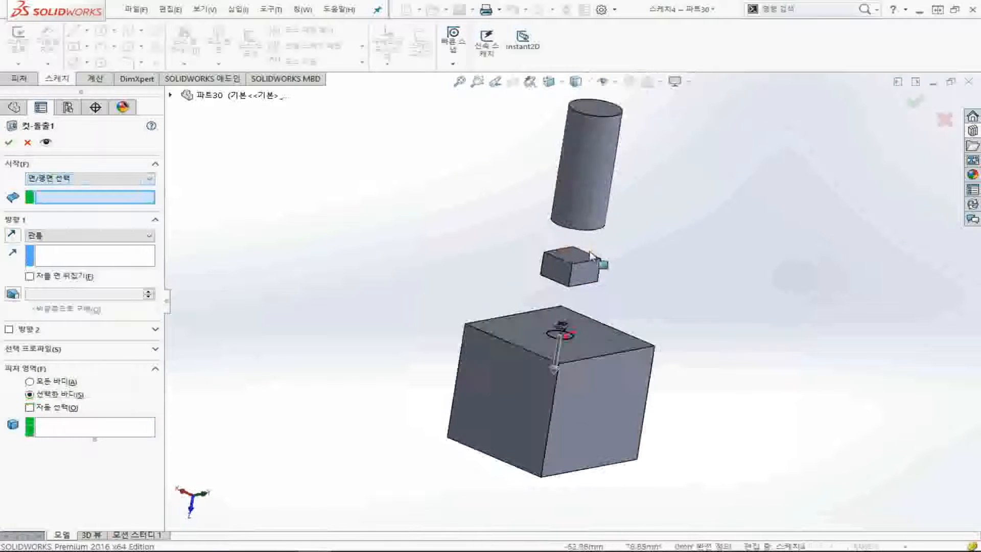
pyautogui.click(575, 271)
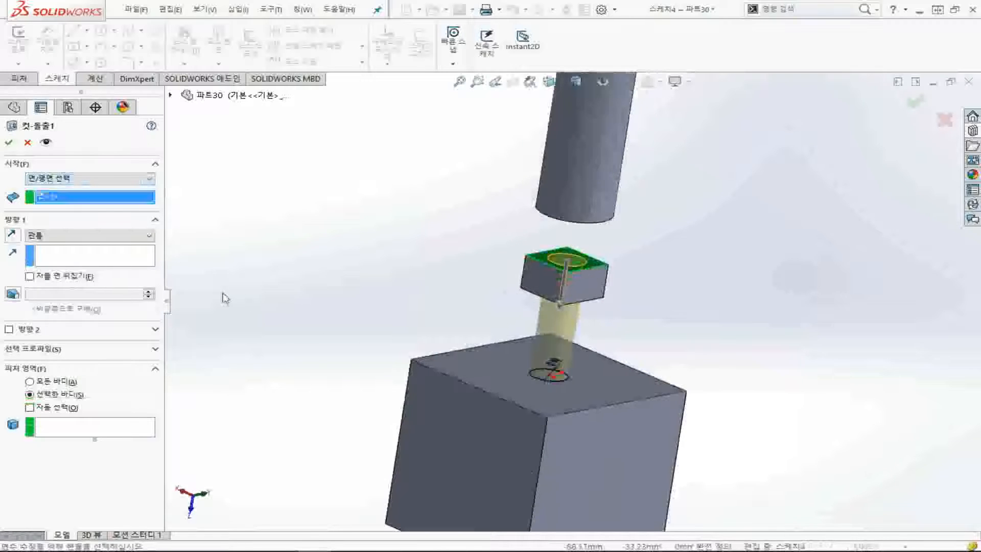
# Reverse the cut's direction toward the cylinder and check the Through All (관통) preview from the right side
pyautogui.click(565, 309)
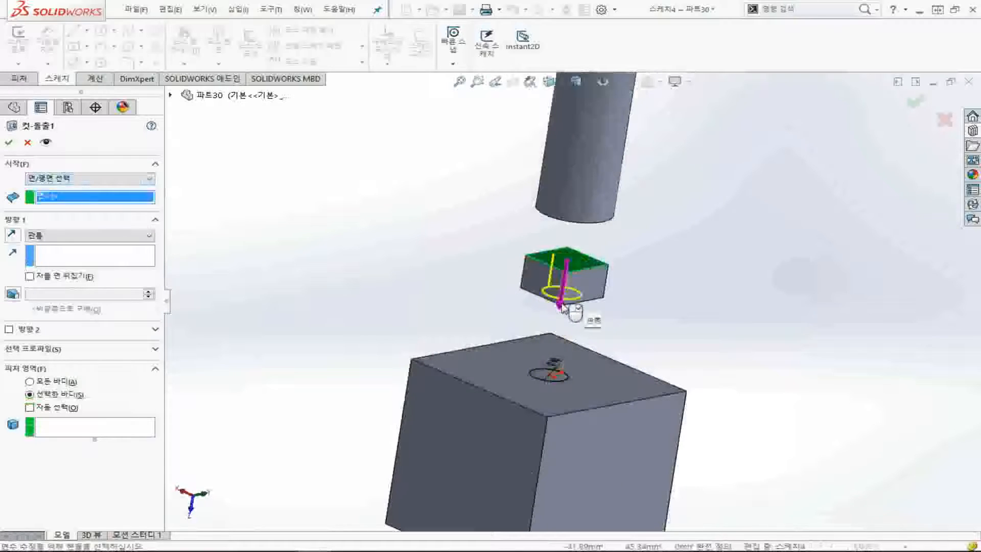
pyautogui.click(15, 237)
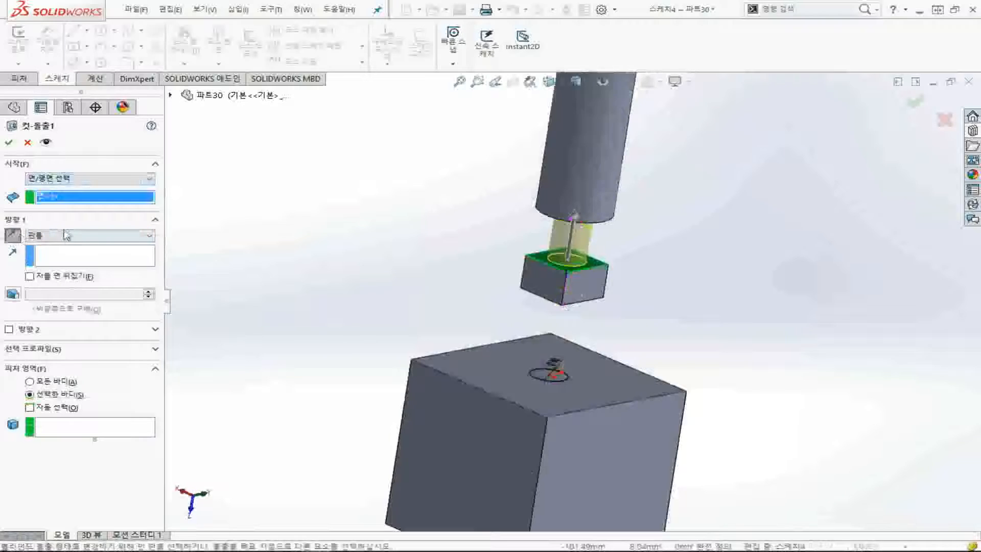
pyautogui.scroll(5, 462, 210)
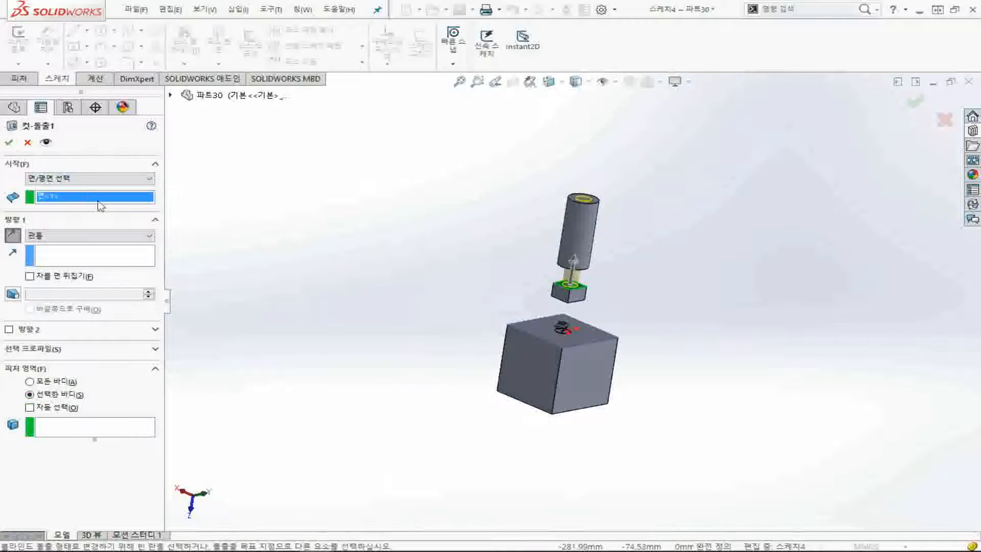
pyautogui.click(118, 240)
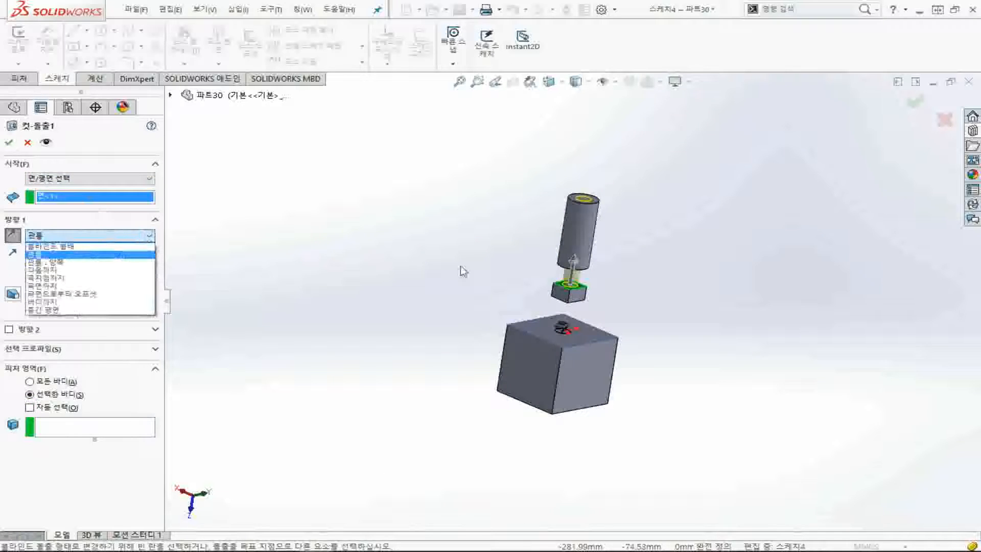
pyautogui.click(488, 367)
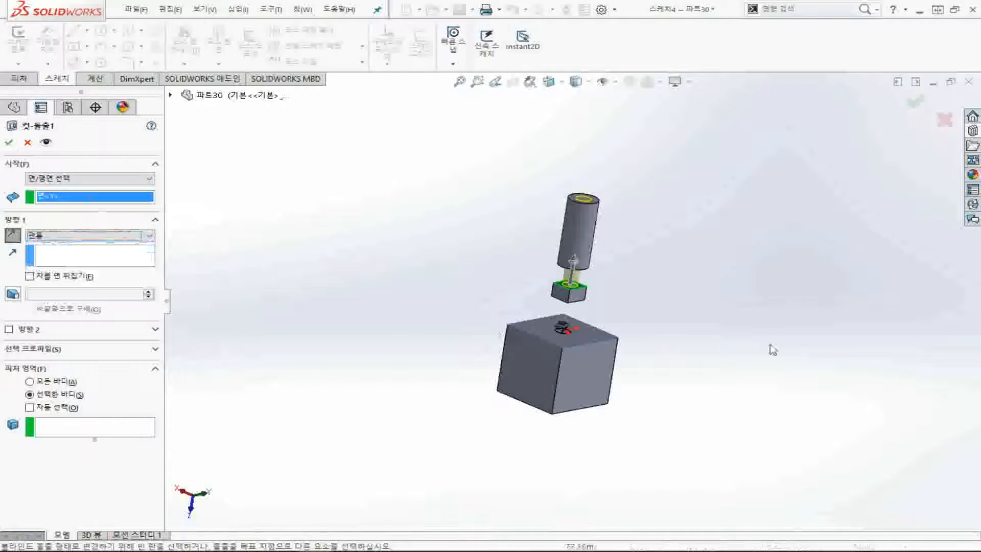
pyautogui.hotkey('ctrl', '4')
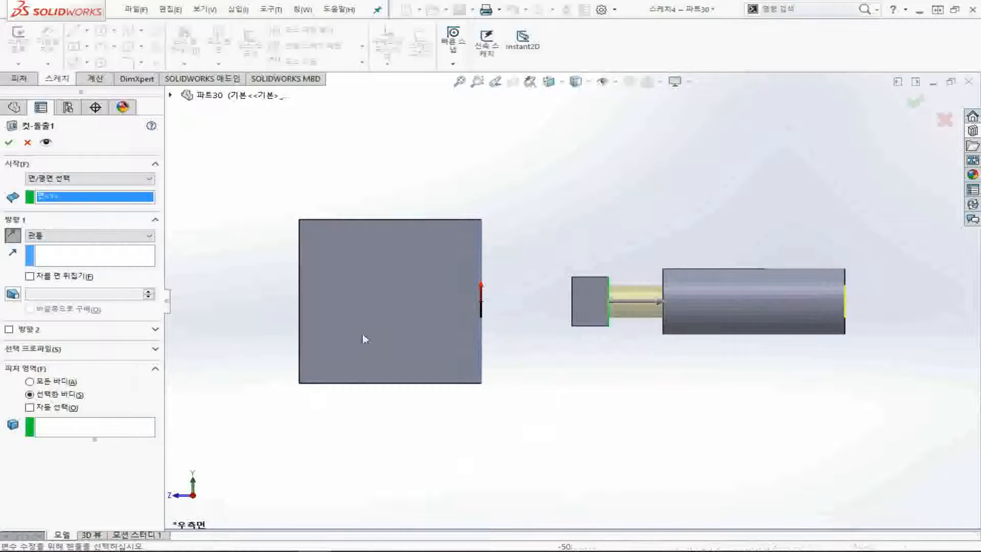
# Set the cut's end condition to Through All - Both (관통 - 양쪽), check the preview across the three bodies, and try to apply it
pyautogui.click(92, 238)
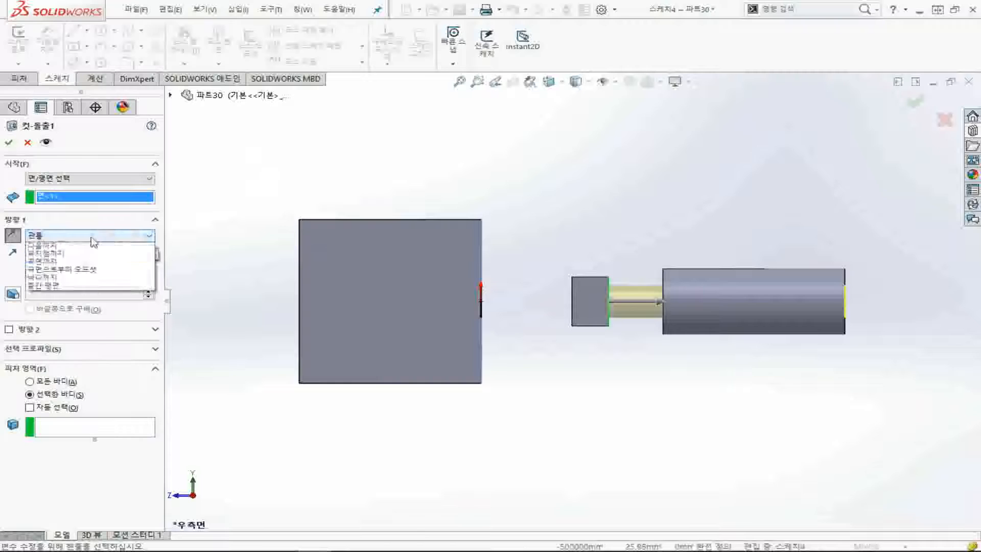
pyautogui.click(329, 190)
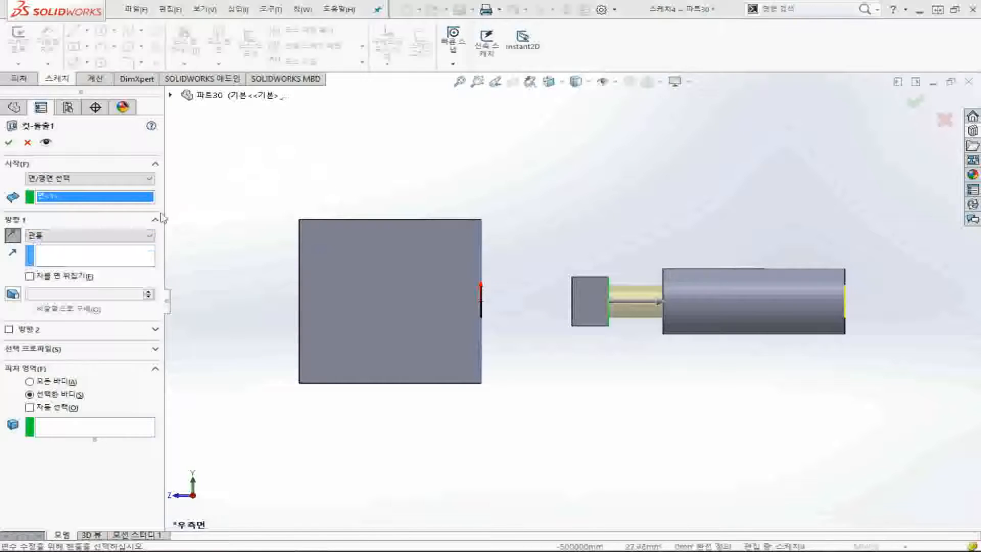
pyautogui.click(104, 236)
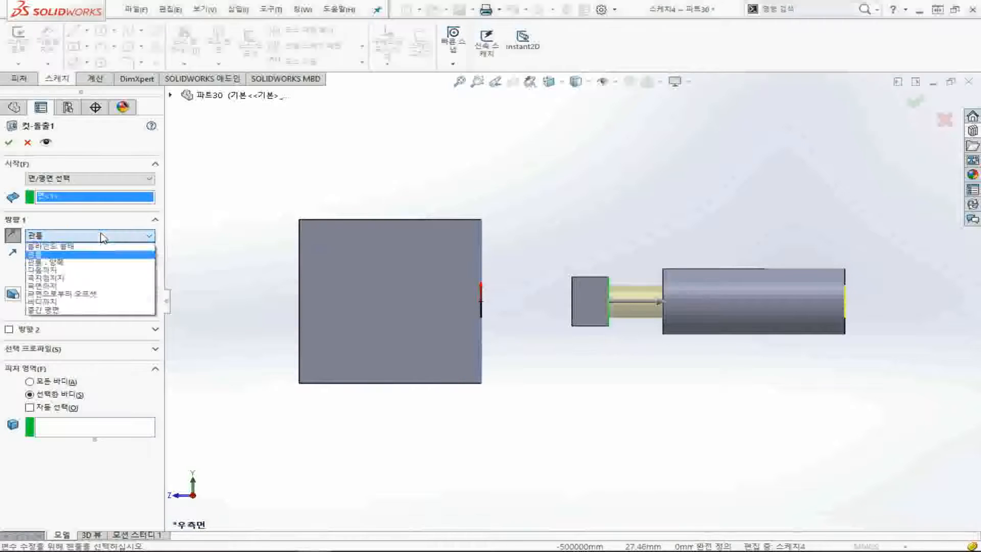
pyautogui.click(131, 262)
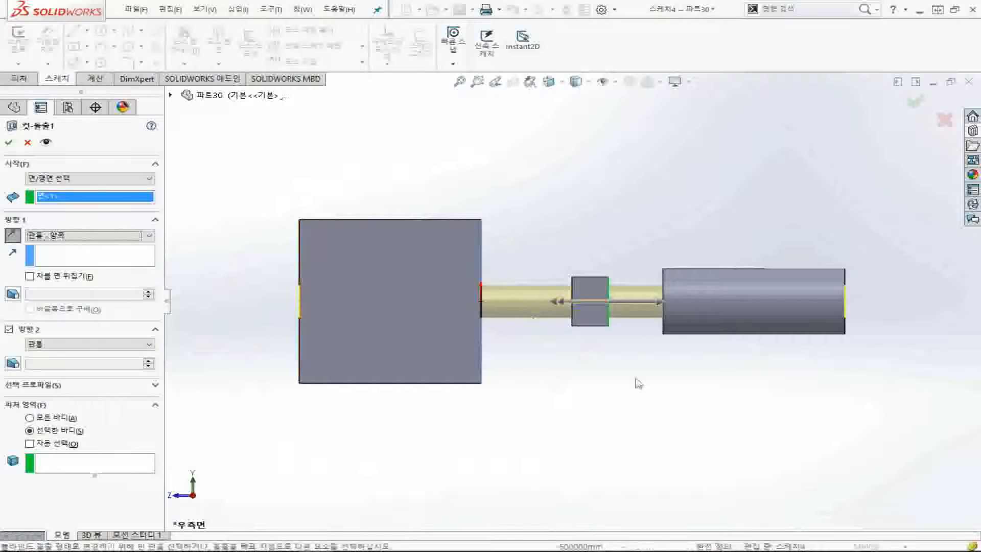
pyautogui.moveTo(399, 215); pyautogui.dragTo(403, 322, button='middle')
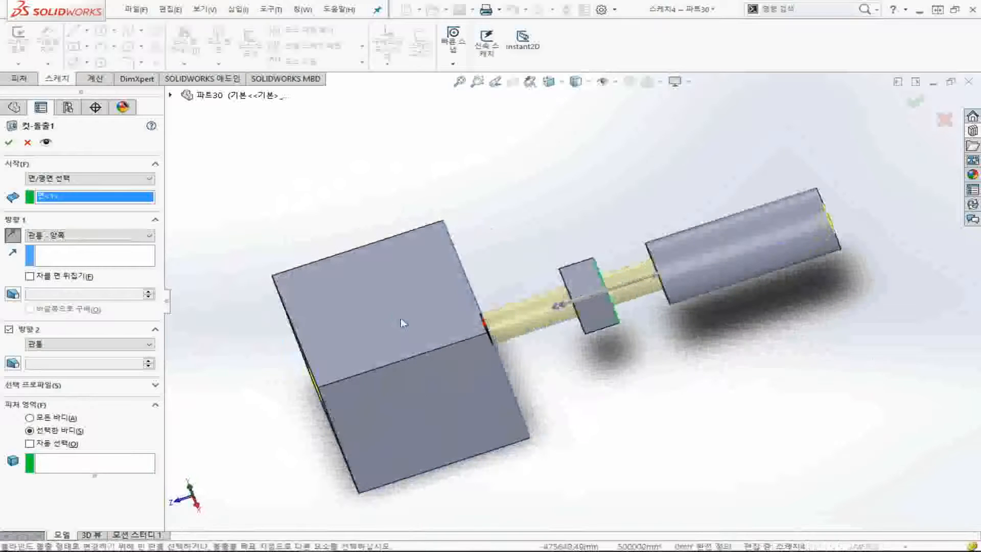
pyautogui.click(8, 143)
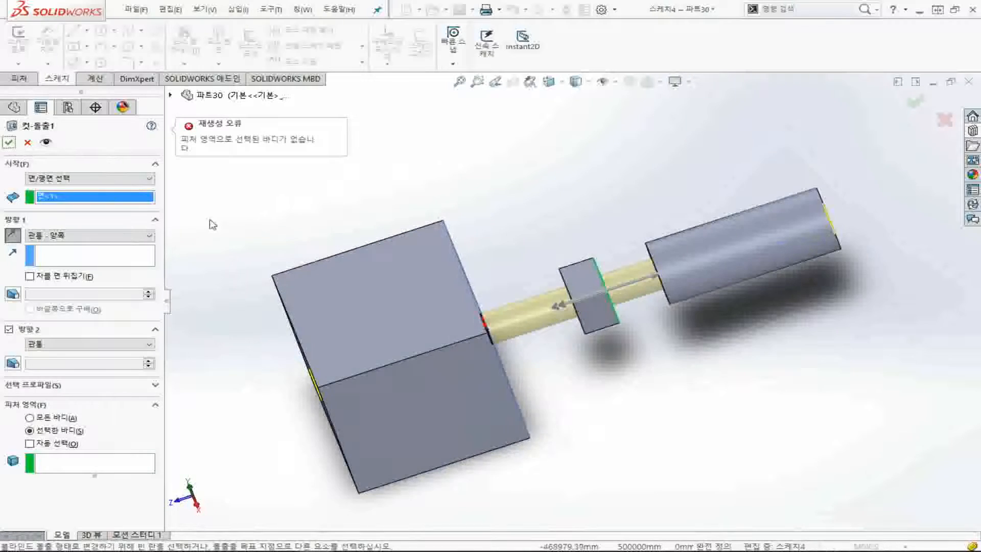
# Set the cut's start to Sketch Plane (스케치 평면) and its feature scope to All Bodies (모든 바디), apply it, and show the isometric view
pyautogui.click(107, 178)
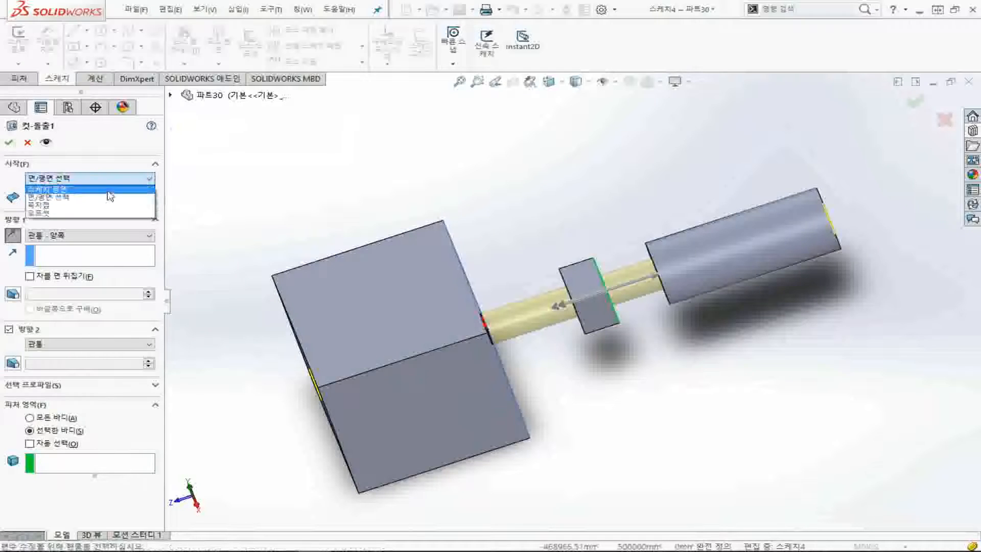
pyautogui.click(111, 197)
pyautogui.click(9, 143)
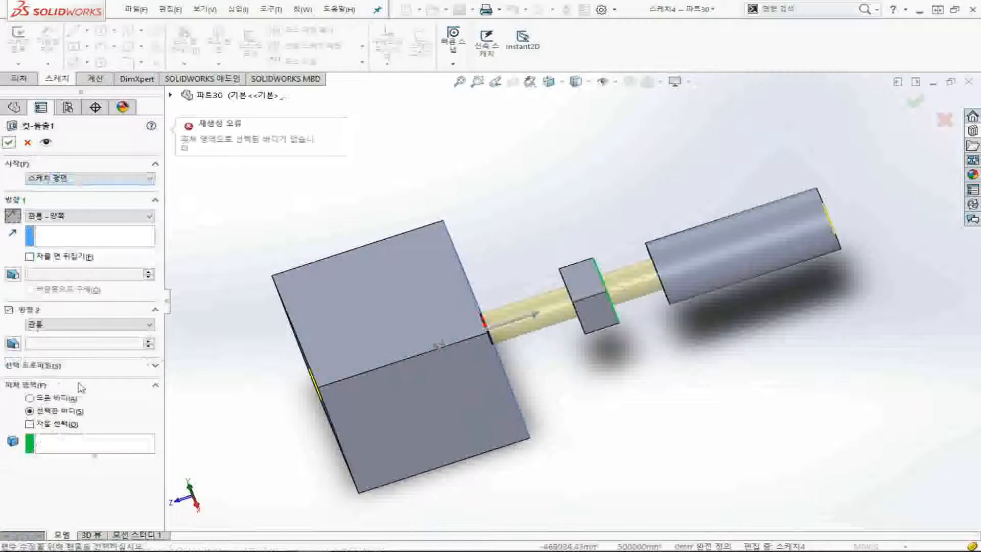
pyautogui.click(31, 398)
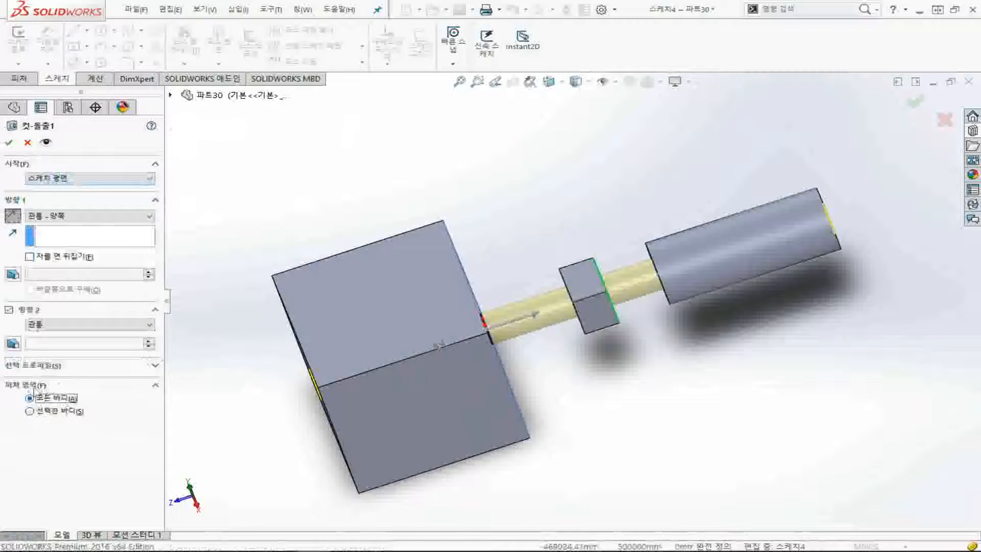
pyautogui.click(9, 143)
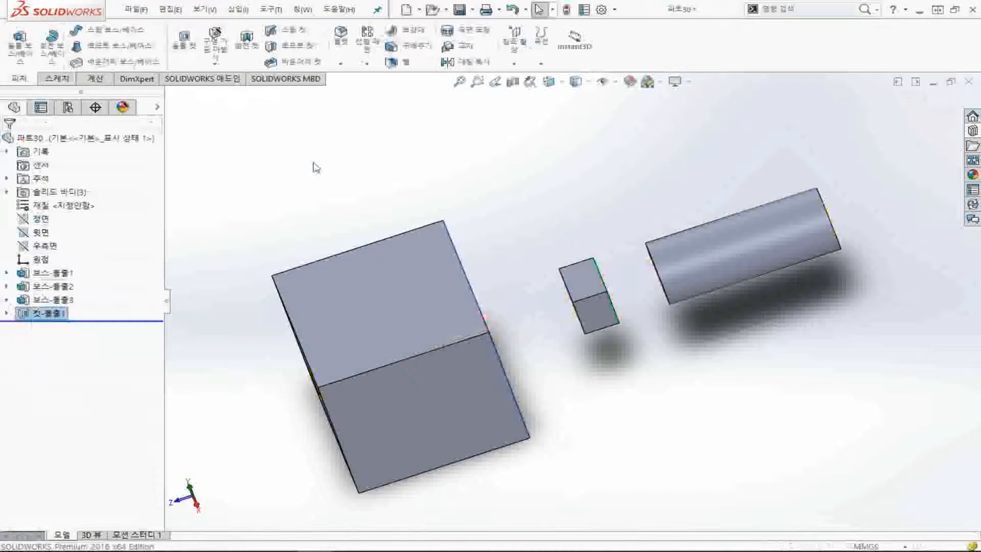
pyautogui.hotkey('ctrl', '7')
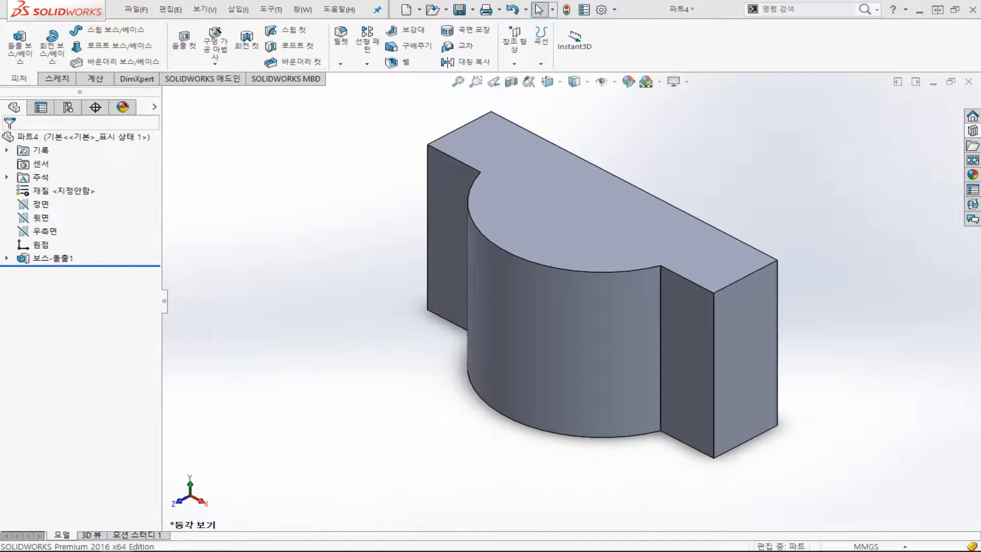
# Create a reference plane offset 50 mm behind the Front plane (정면), with the offset flipped away from the half-cylinder side
pyautogui.click(41, 206)
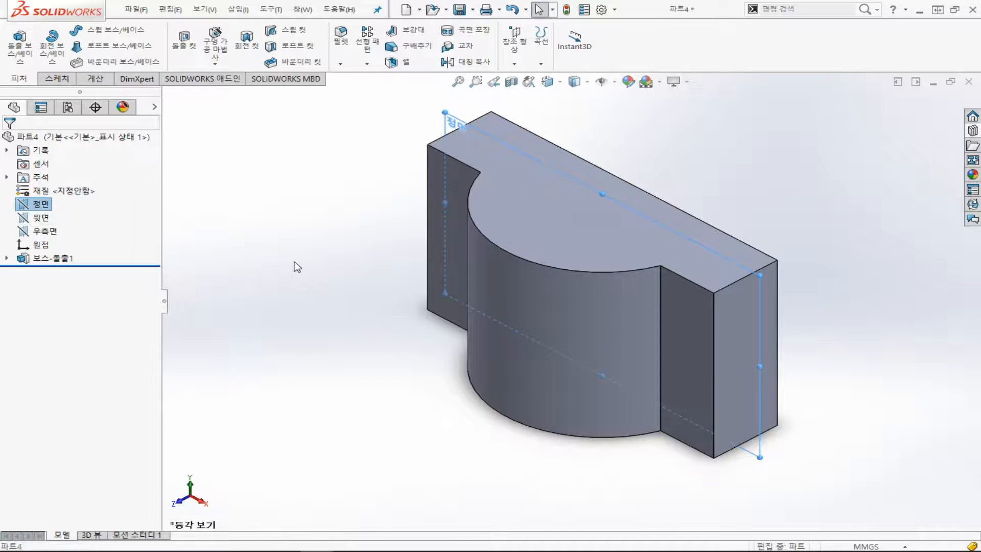
pyautogui.click(607, 194)
pyautogui.keyDown('ctrl'); pyautogui.moveTo(655, 166); pyautogui.dragTo(734, 131); pyautogui.keyUp('ctrl')
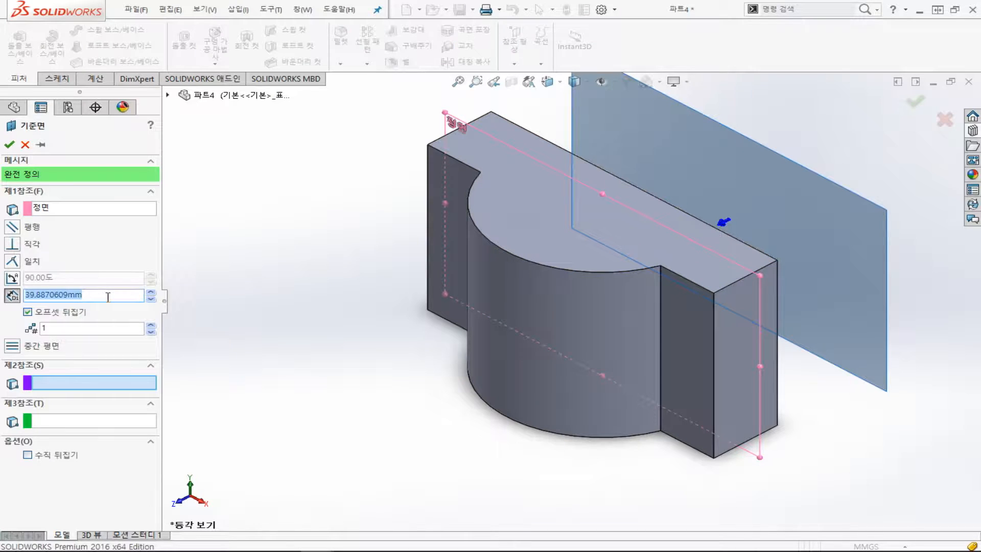
pyautogui.write('50')
pyautogui.press('Return')
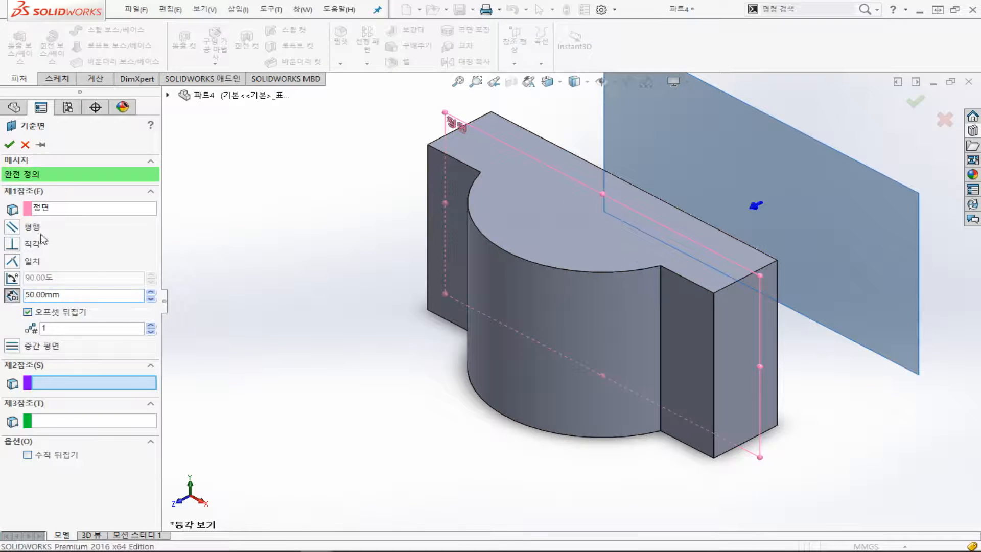
pyautogui.click(9, 144)
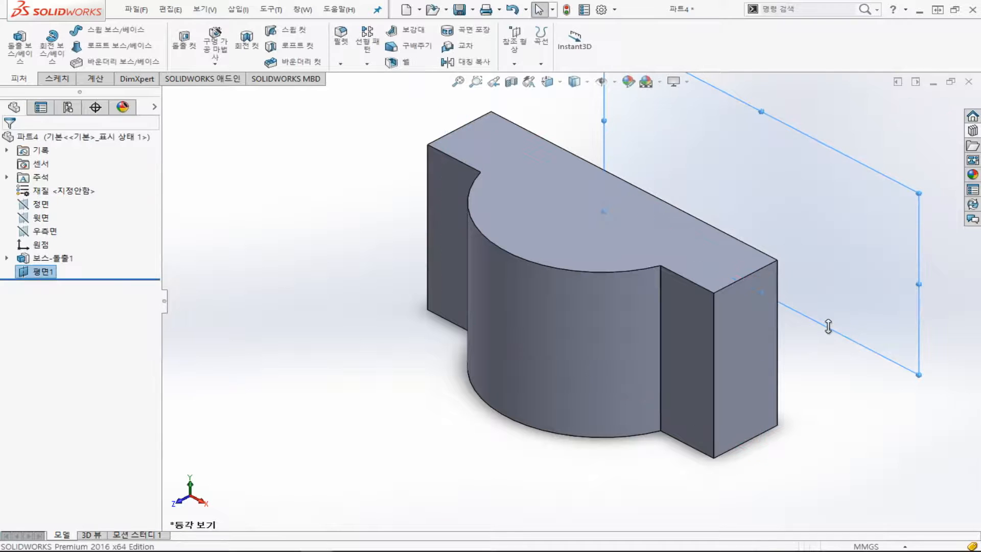
# Start a sketch on the new offset plane and draw a center rectangle about 29 by 15 mm above the origin
pyautogui.press('f')
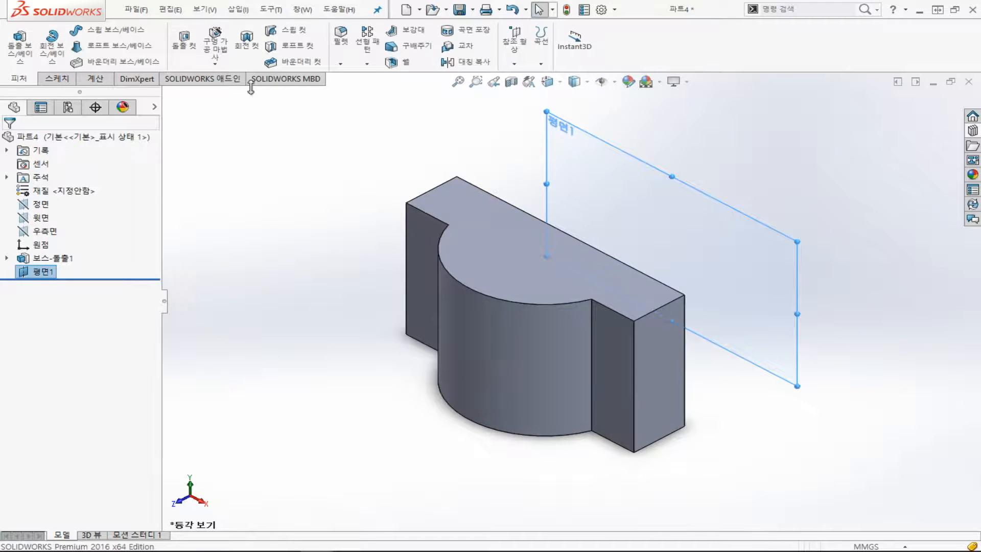
pyautogui.click(57, 78)
pyautogui.click(18, 38)
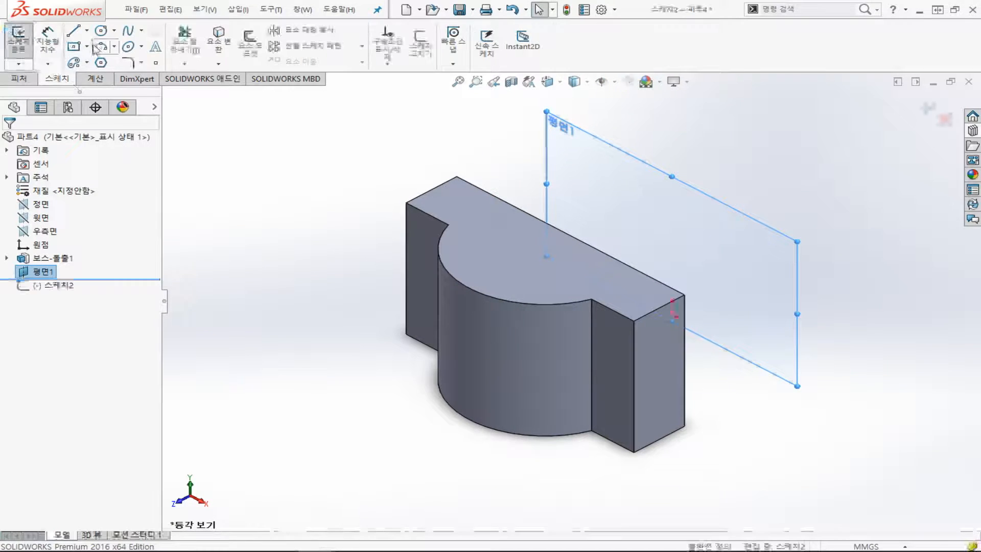
pyautogui.click(74, 46)
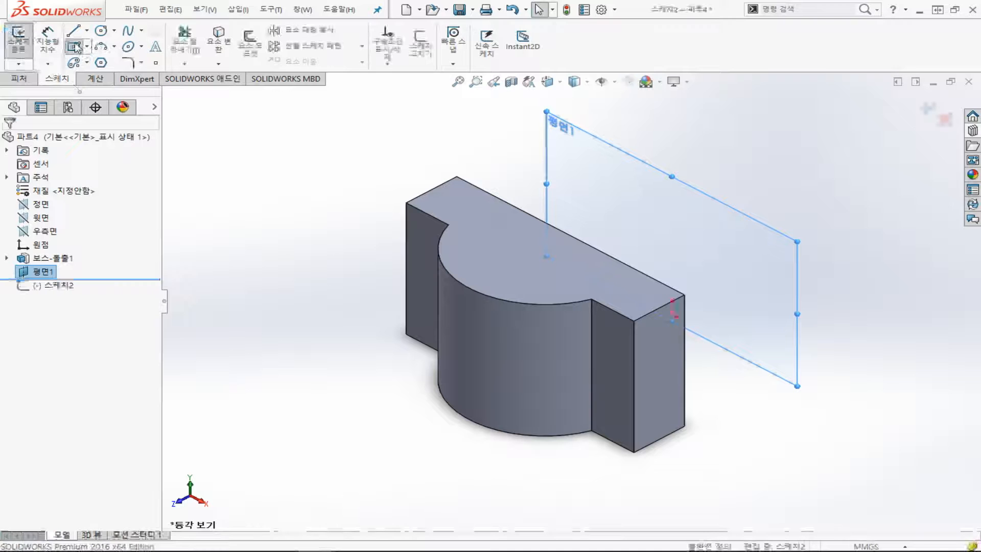
pyautogui.click(662, 262)
pyautogui.click(699, 300)
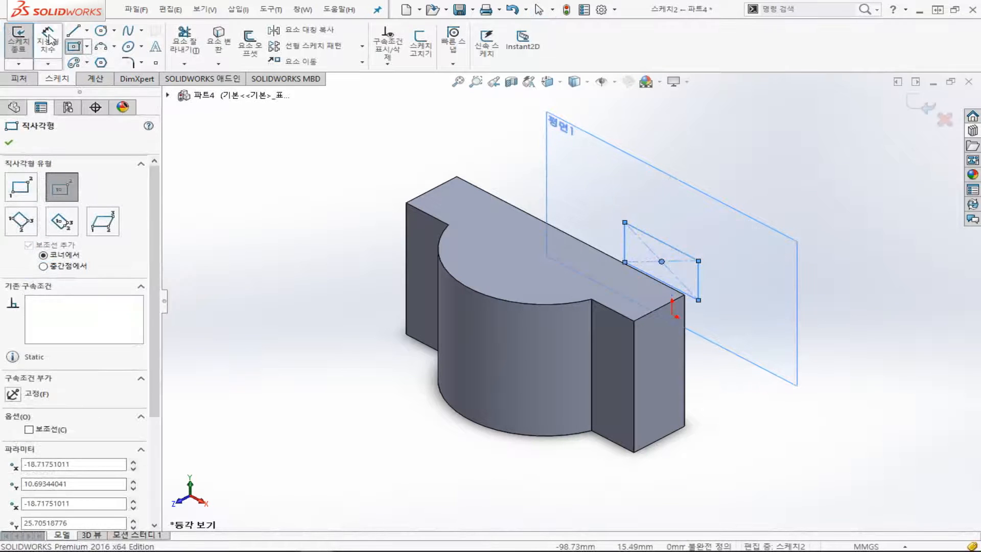
# Dimension the rectangle 30 mm wide and 15 mm high
pyautogui.click(49, 39)
pyautogui.click(687, 255)
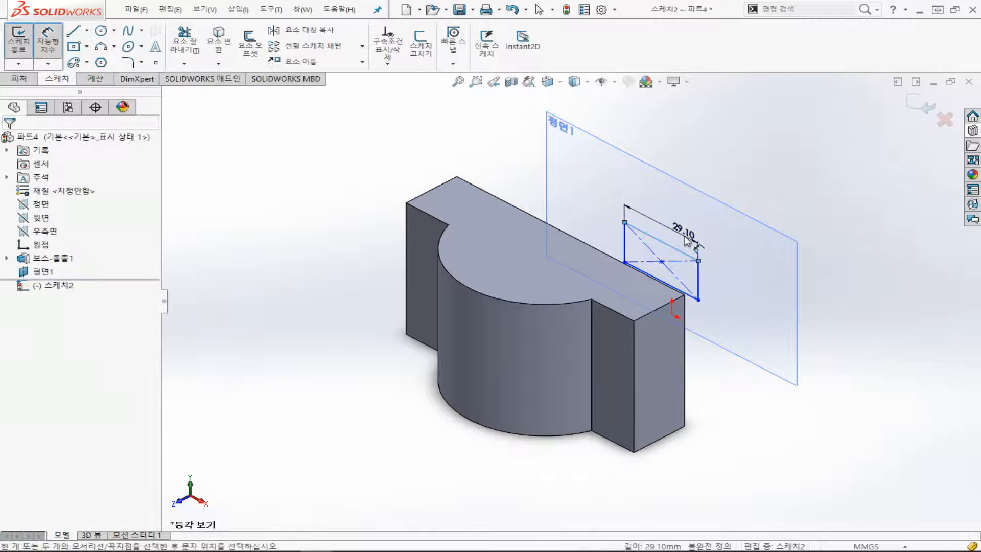
pyautogui.click(687, 239)
pyautogui.press('Return')
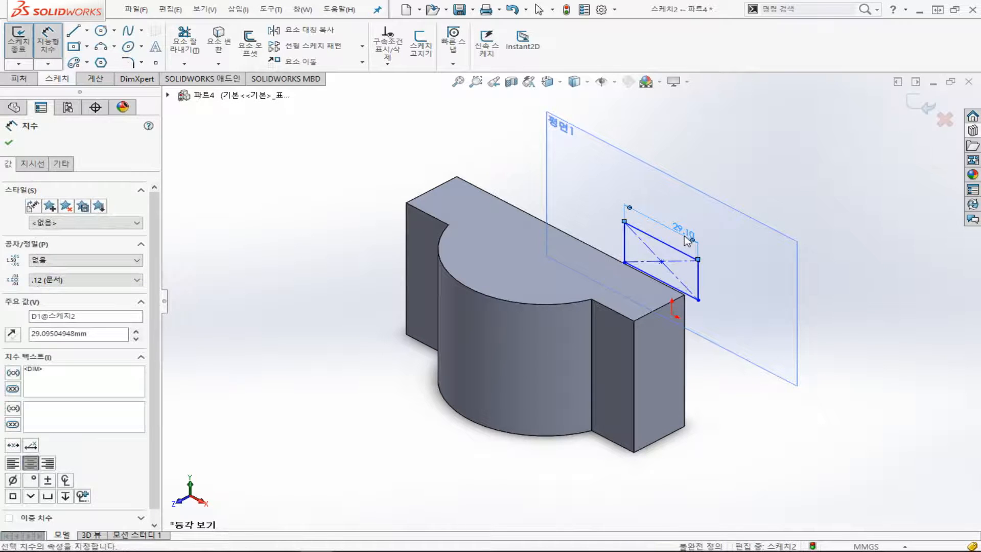
pyautogui.click(699, 279)
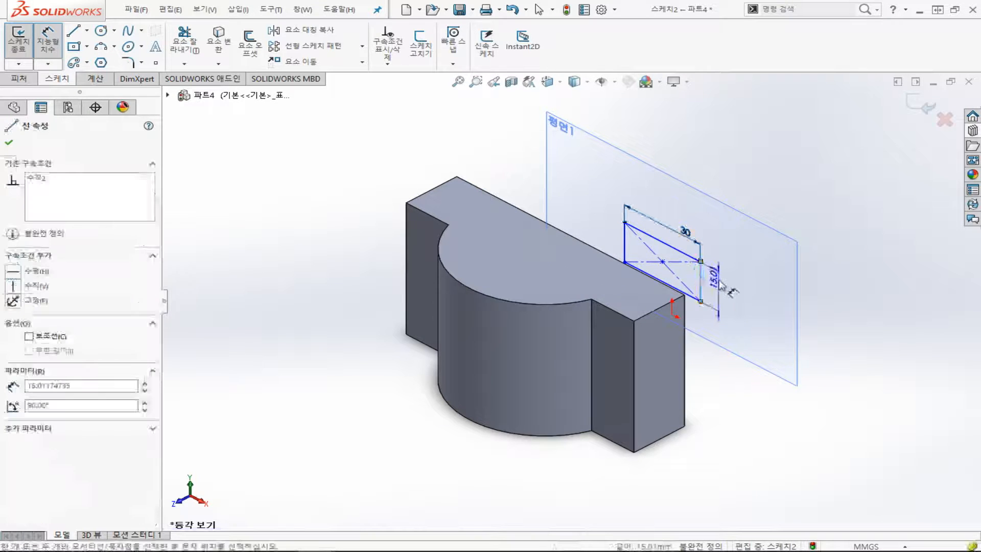
pyautogui.click(721, 286)
pyautogui.write('15')
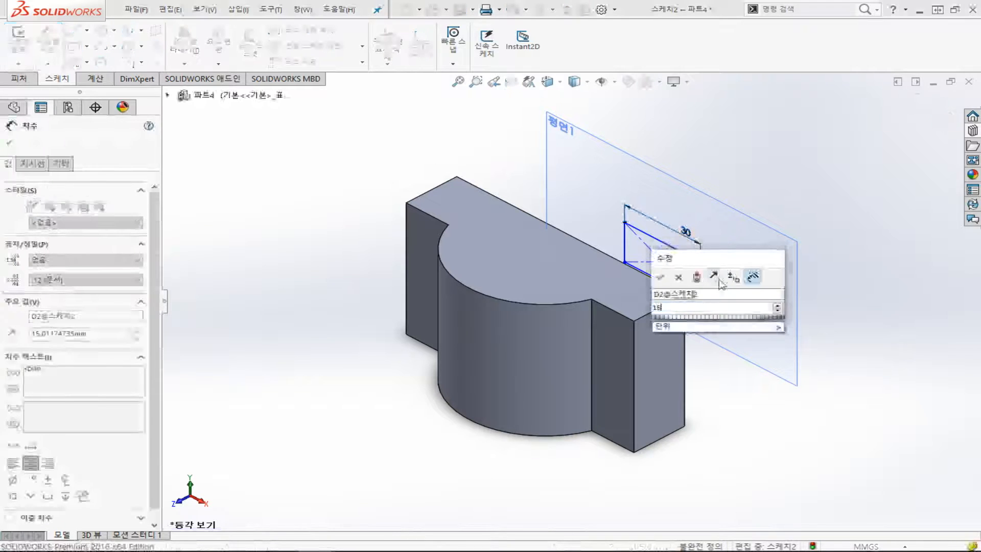
pyautogui.press('Return')
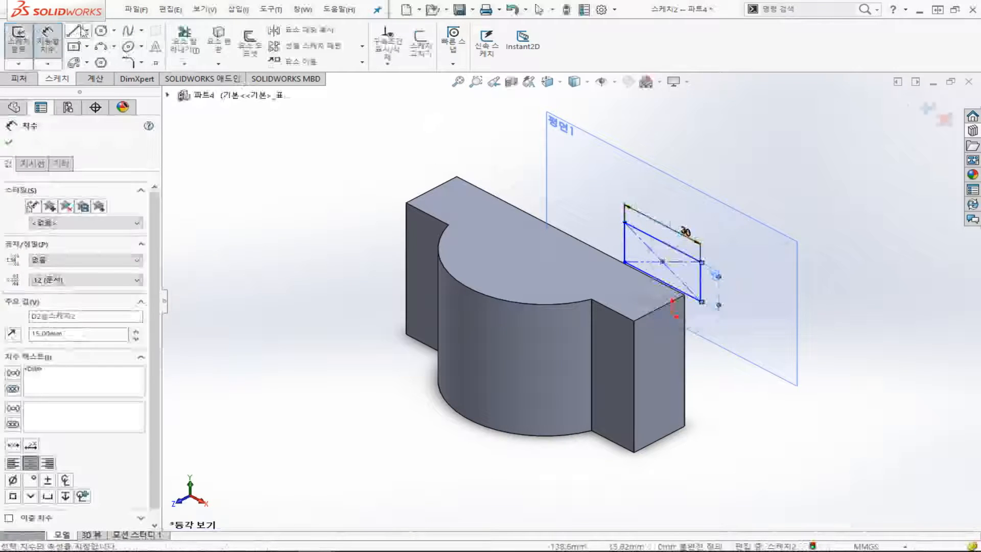
# Dimension the rectangle's center 20 mm above the origin and align it vertically with the origin
pyautogui.click(663, 262)
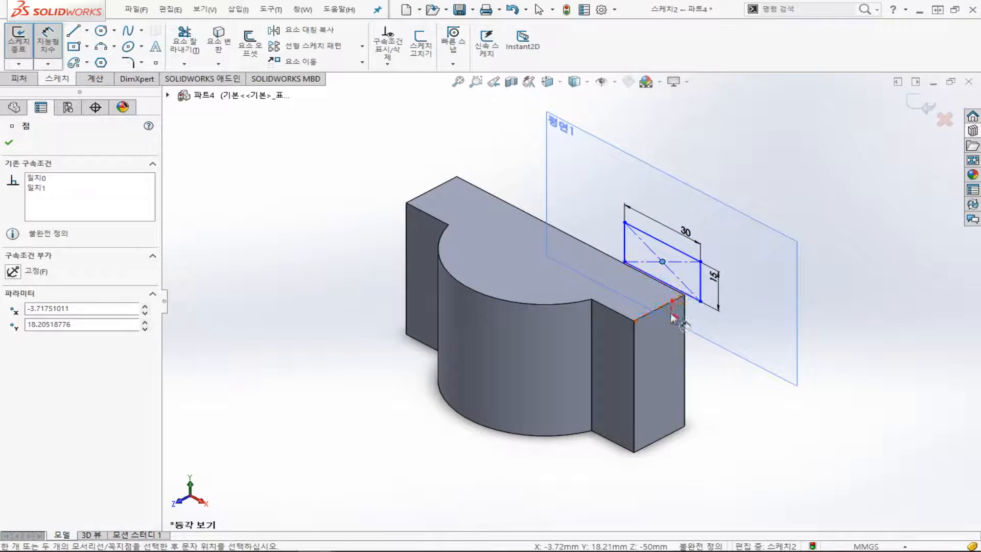
pyautogui.moveTo(811, 351)
pyautogui.mouseDown(button='middle')
pyautogui.moveTo(722, 332)
pyautogui.moveTo(739, 325)
pyautogui.moveTo(734, 295)
pyautogui.mouseUp(button='middle')
pyautogui.scroll(-5, 738, 324)
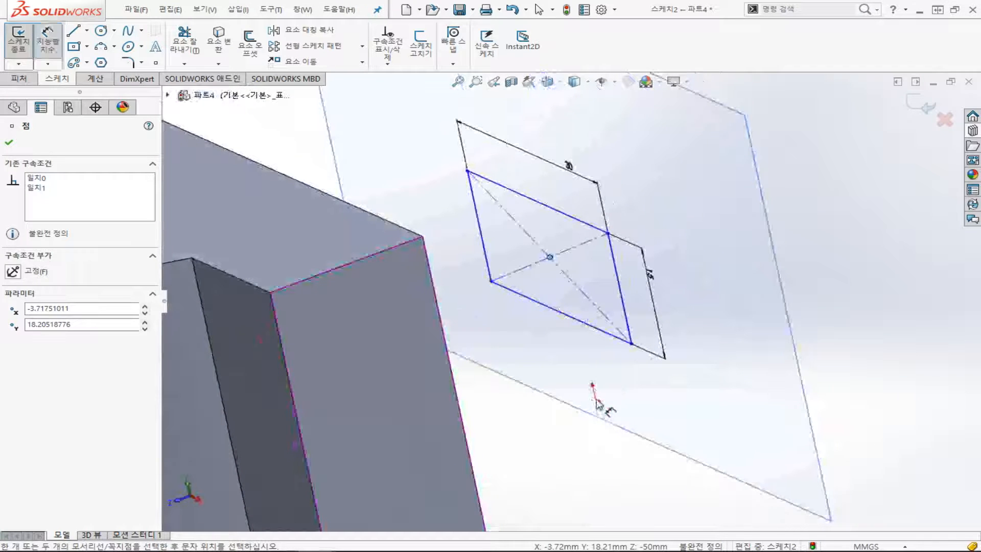
pyautogui.press('Escape')
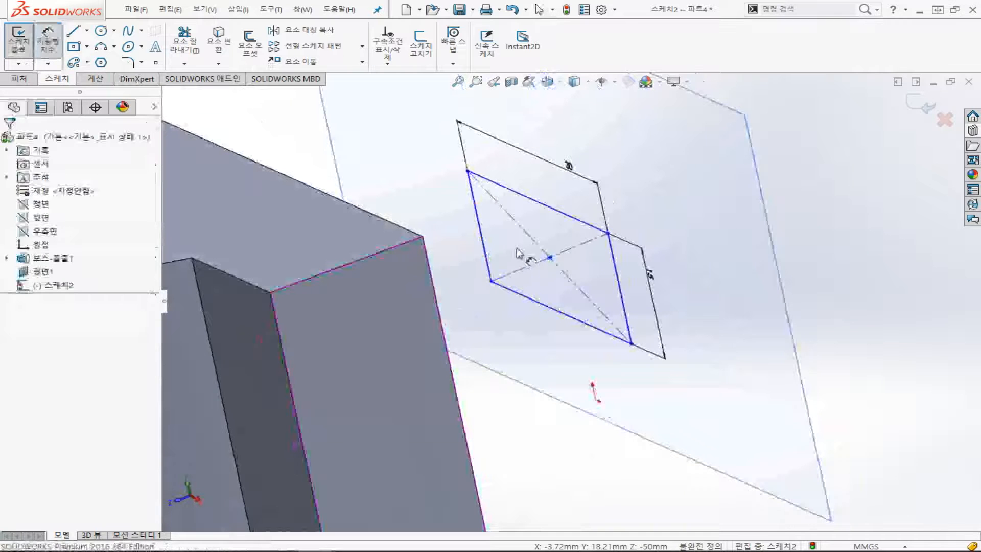
pyautogui.click(551, 258)
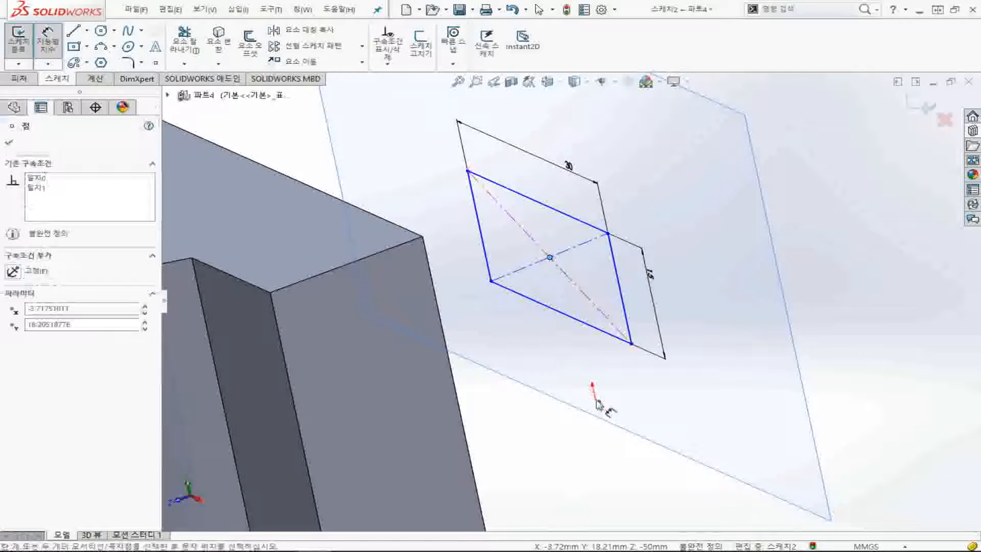
pyautogui.click(167, 95)
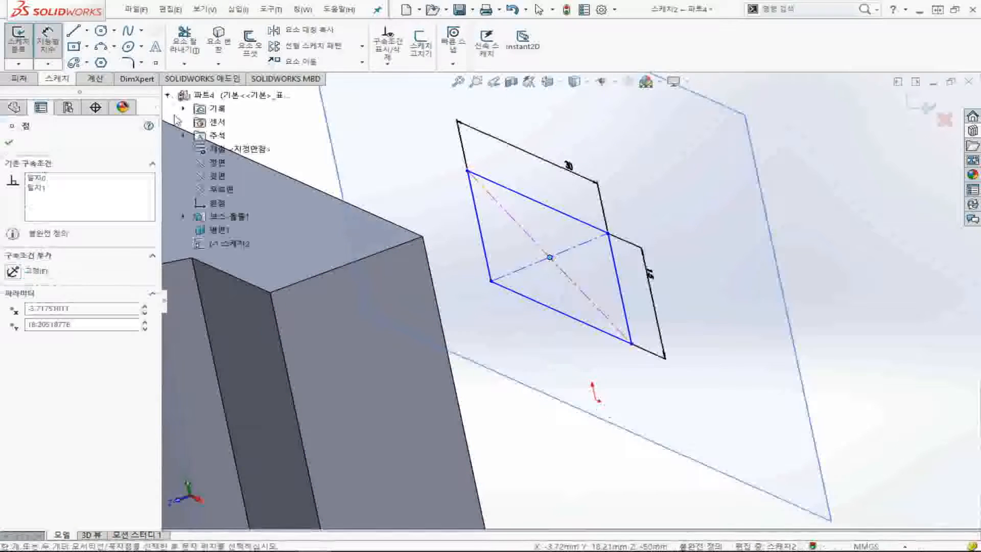
pyautogui.keyDown('ctrl'); pyautogui.click(594, 395); pyautogui.keyUp('ctrl')
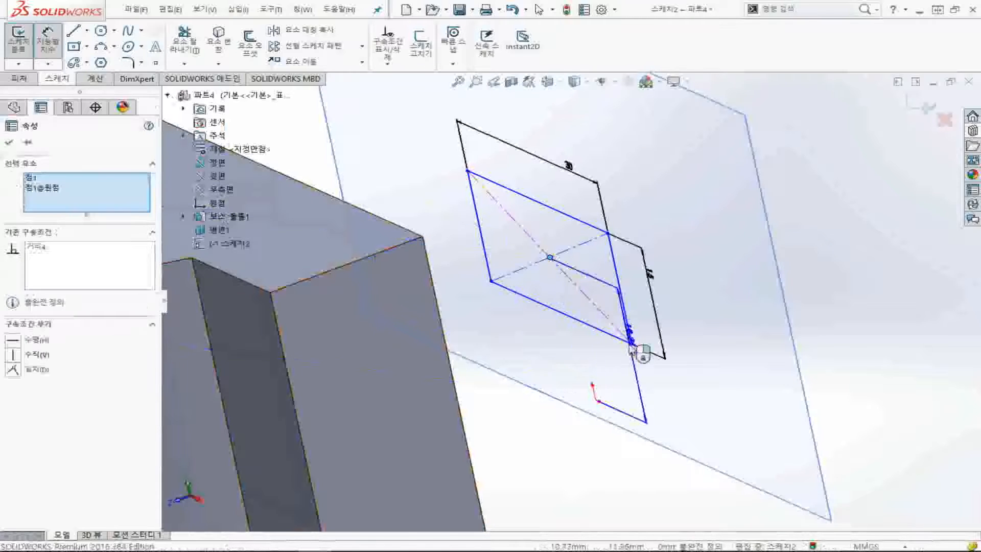
pyautogui.click(695, 381)
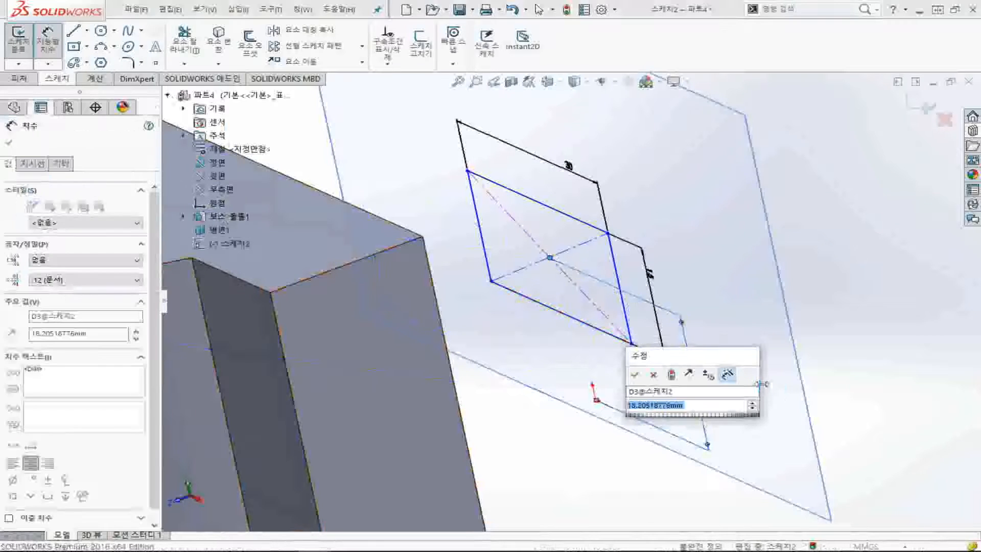
pyautogui.write('20')
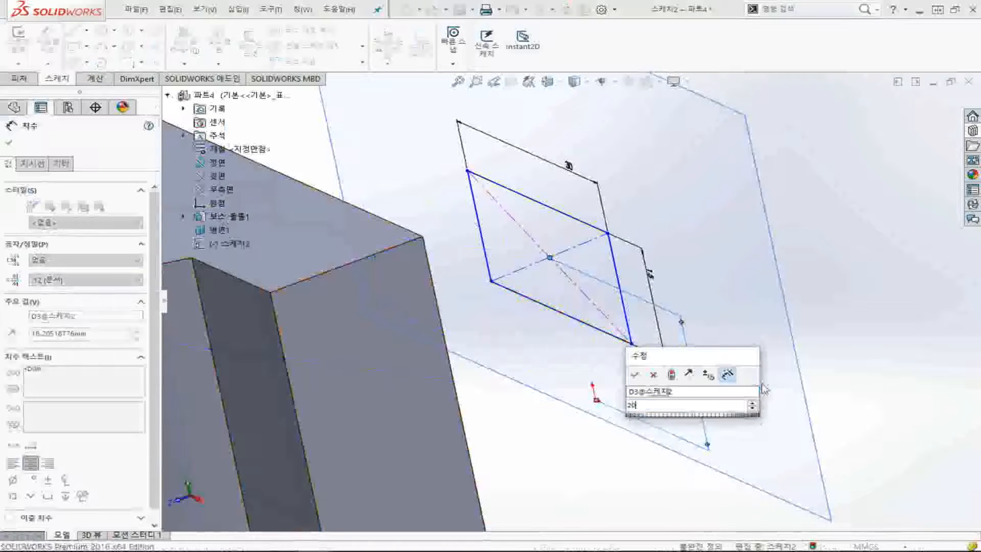
pyautogui.press('Return')
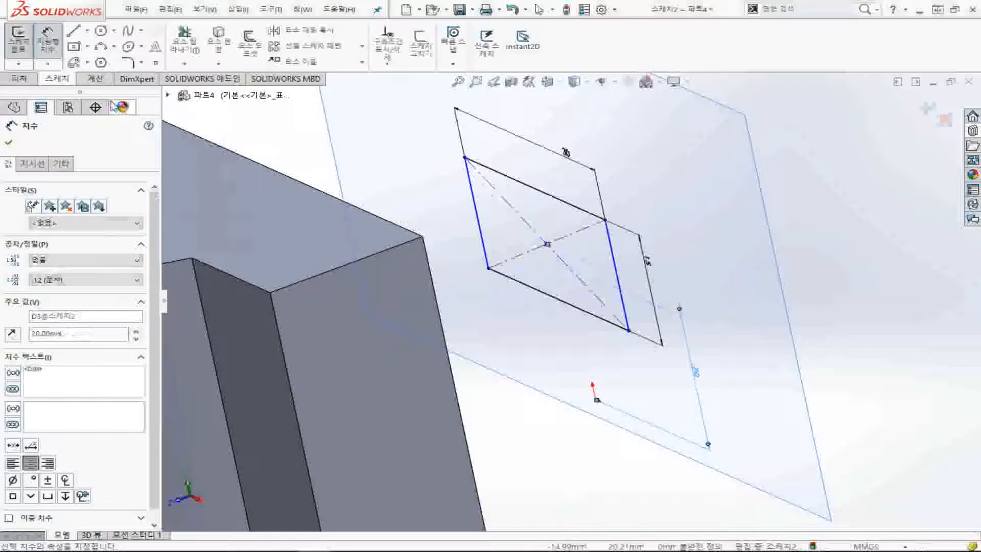
pyautogui.press('Escape')
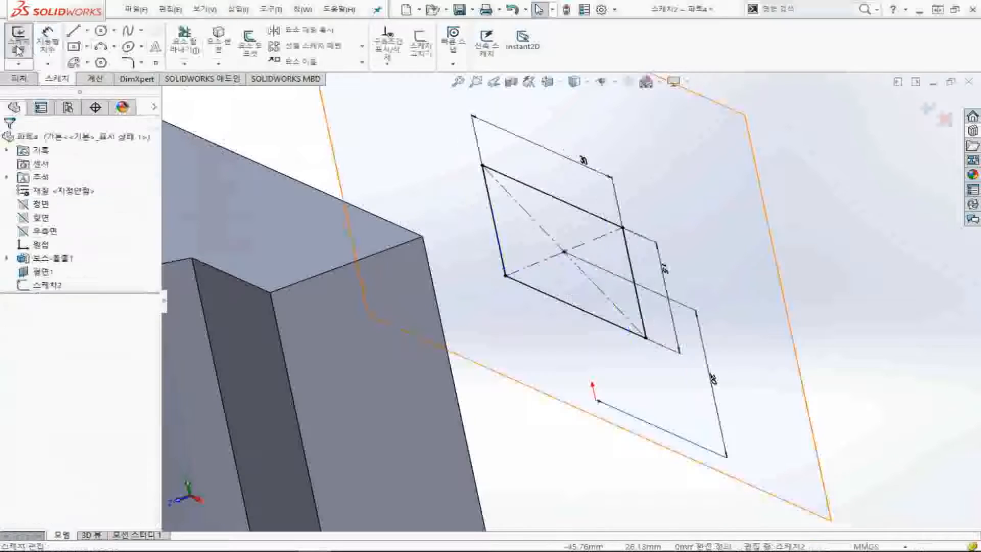
# Start a boss extrusion of the rectangle sketch with its start condition set to Surface/Face/Plane (면/평면 선택) on the body's curved front face
pyautogui.click(17, 43)
pyautogui.click(21, 79)
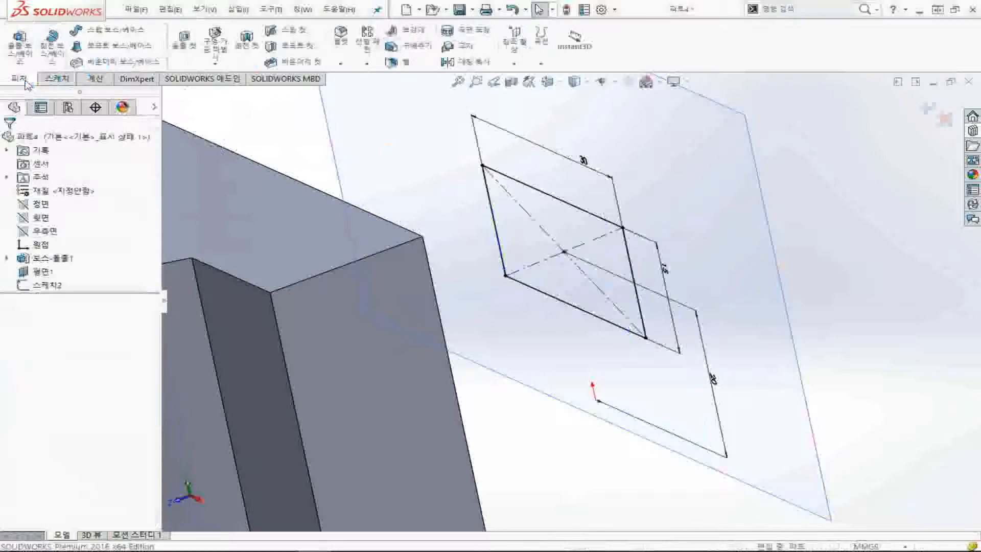
pyautogui.click(24, 53)
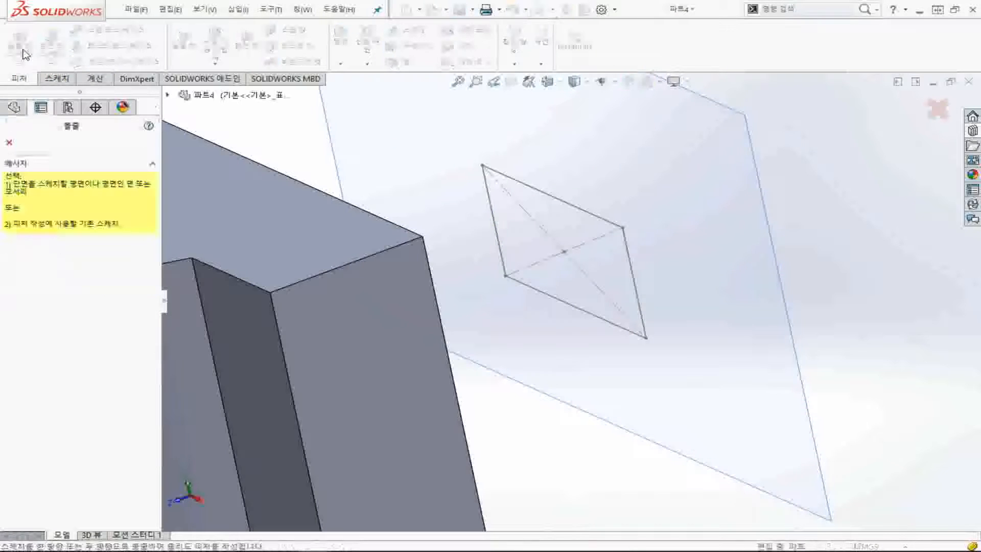
pyautogui.press('Escape')
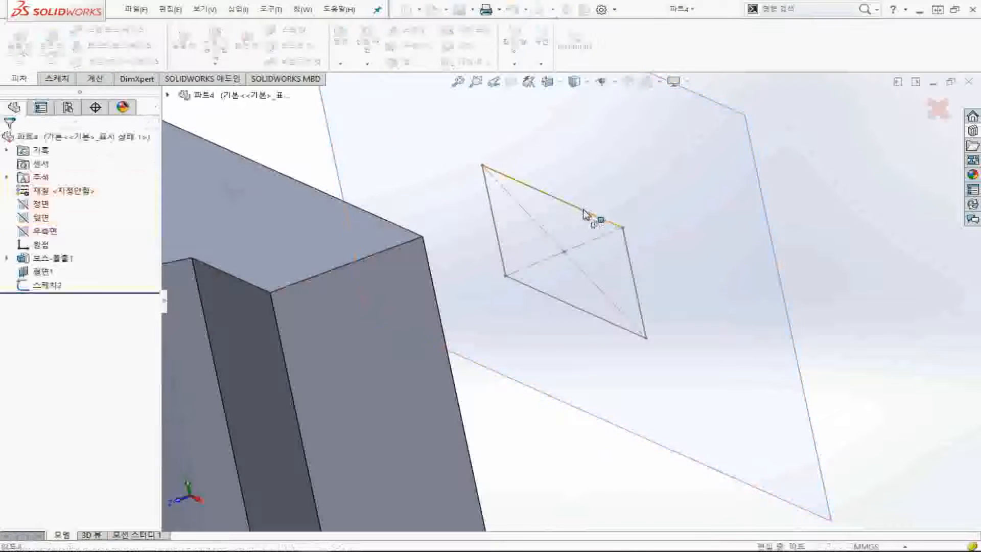
pyautogui.click(583, 209)
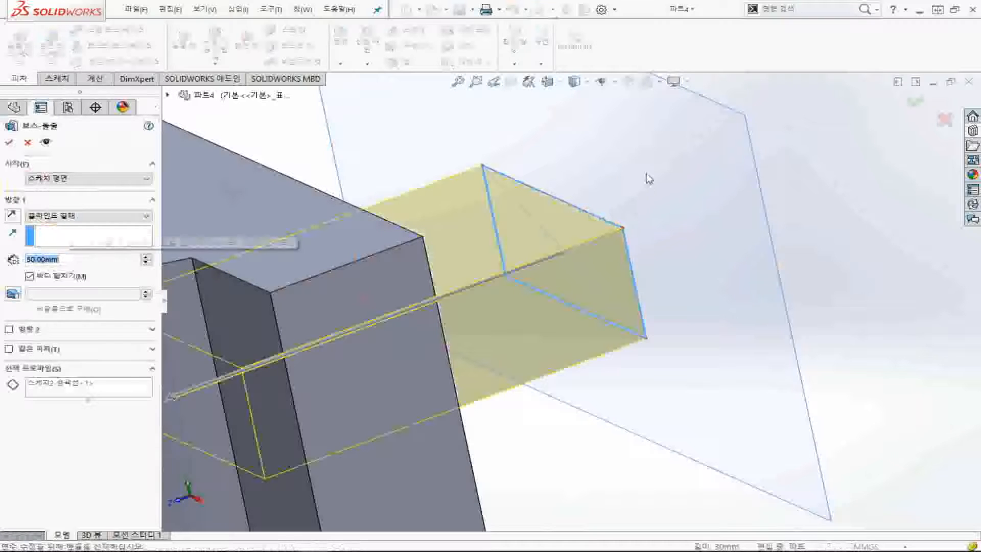
pyautogui.hotkey('ctrl', '7')
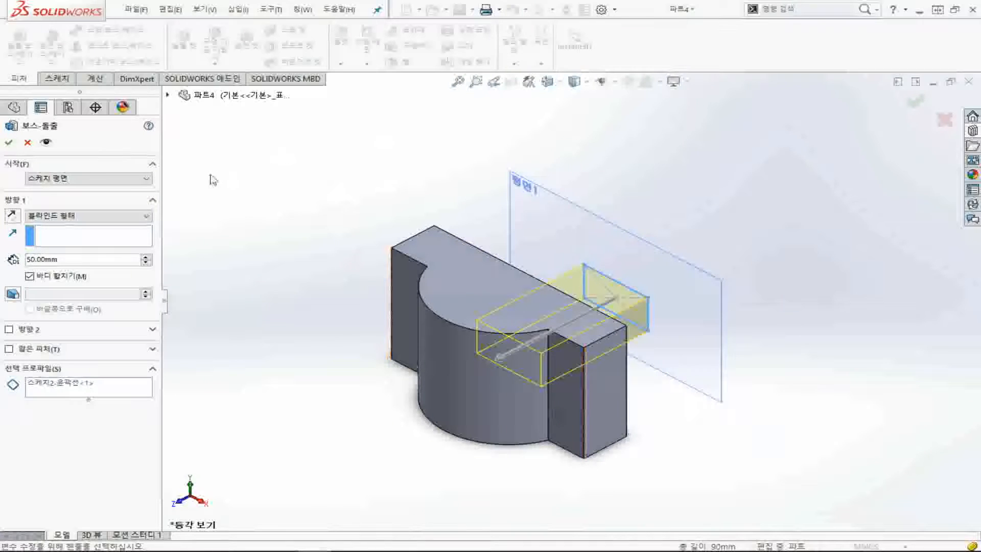
pyautogui.click(97, 179)
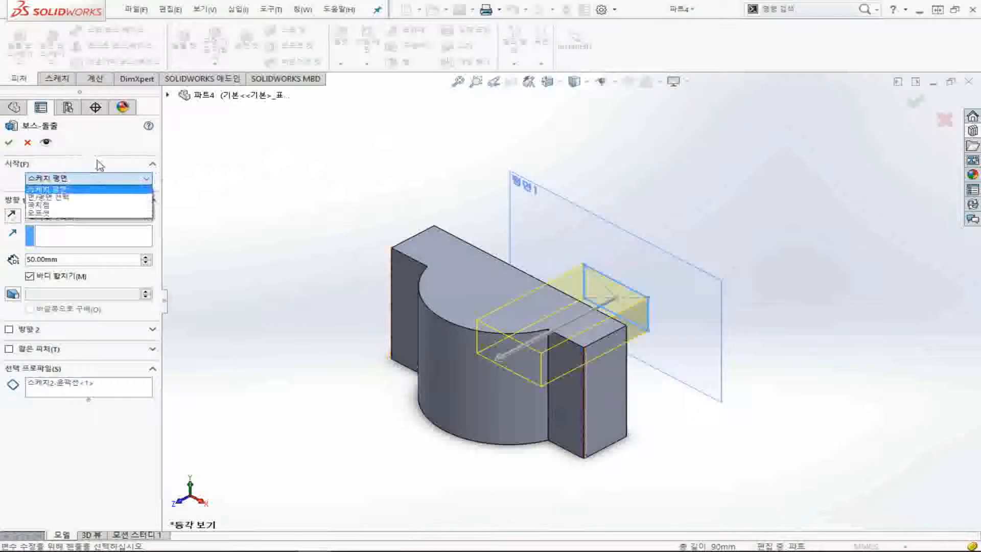
pyautogui.click(88, 199)
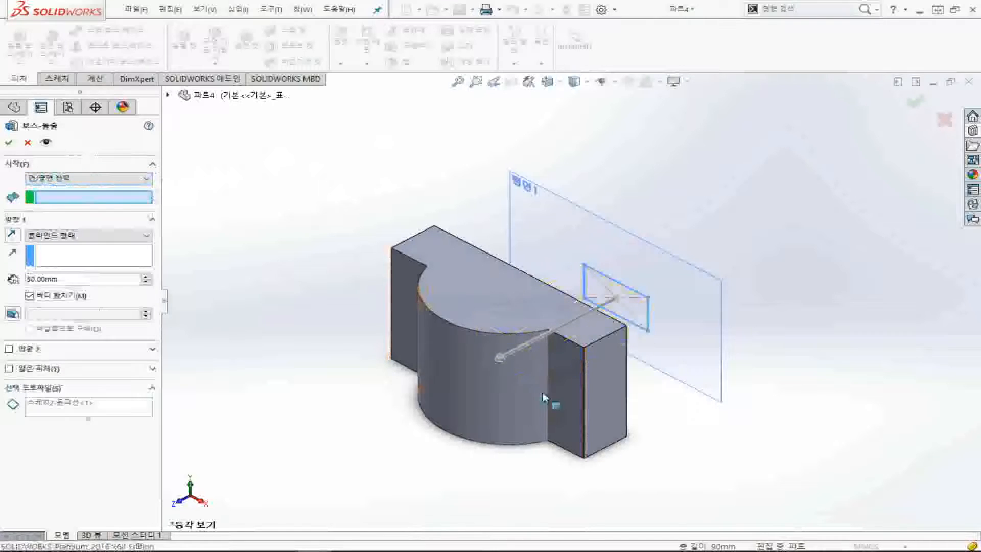
pyautogui.click(505, 394)
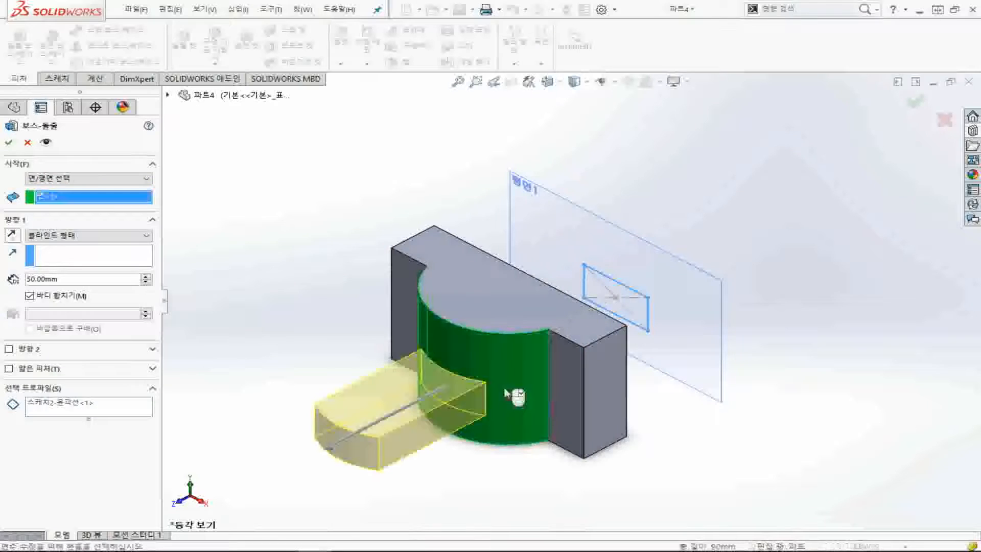
# Set the boss extrusion's blind depth to 20 mm
pyautogui.doubleClick(113, 283)
pyautogui.write('20')
pyautogui.press('Return')
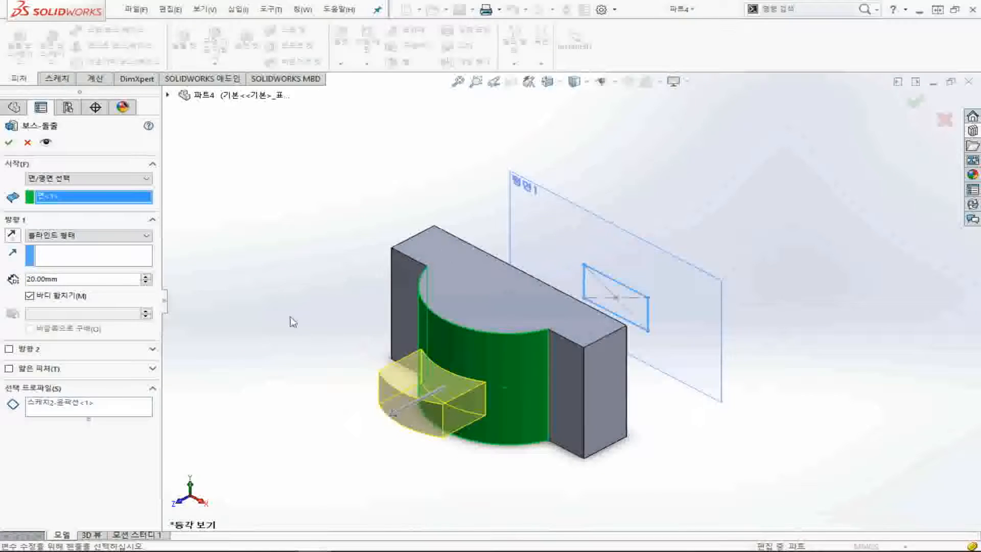
# Change the extrusion's start condition to Vertex (꼭지점) and pick the lower front corner of the block's side nearest the view
pyautogui.click(126, 180)
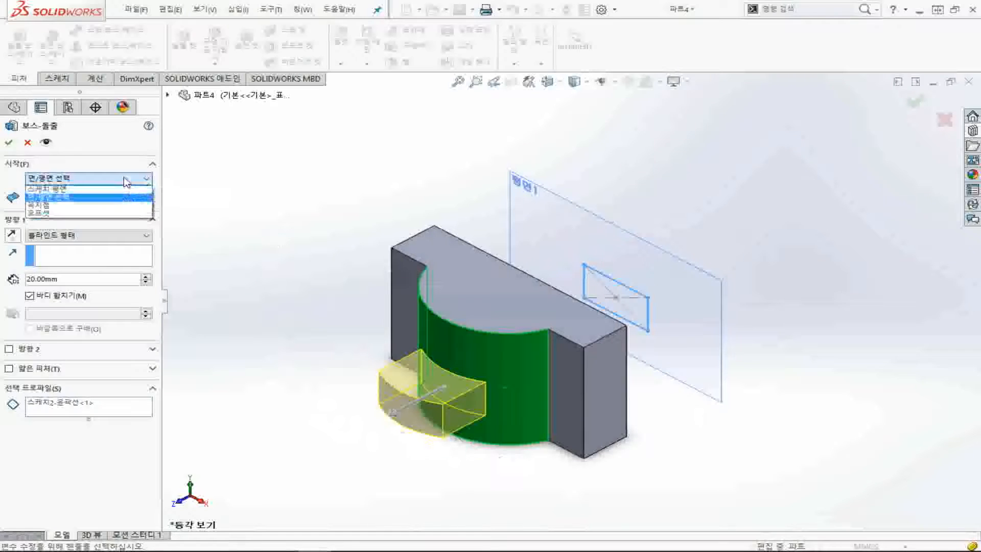
pyautogui.click(108, 207)
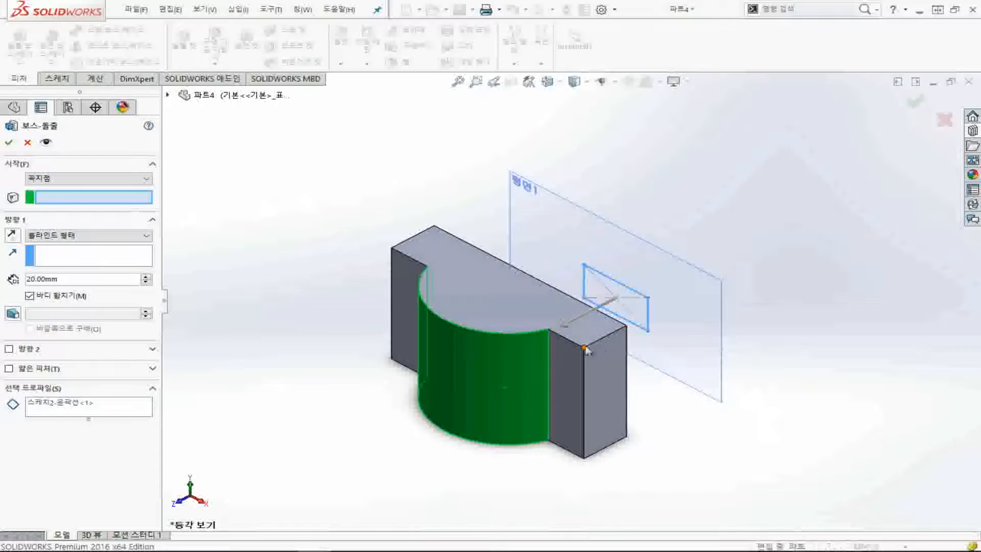
pyautogui.click(585, 459)
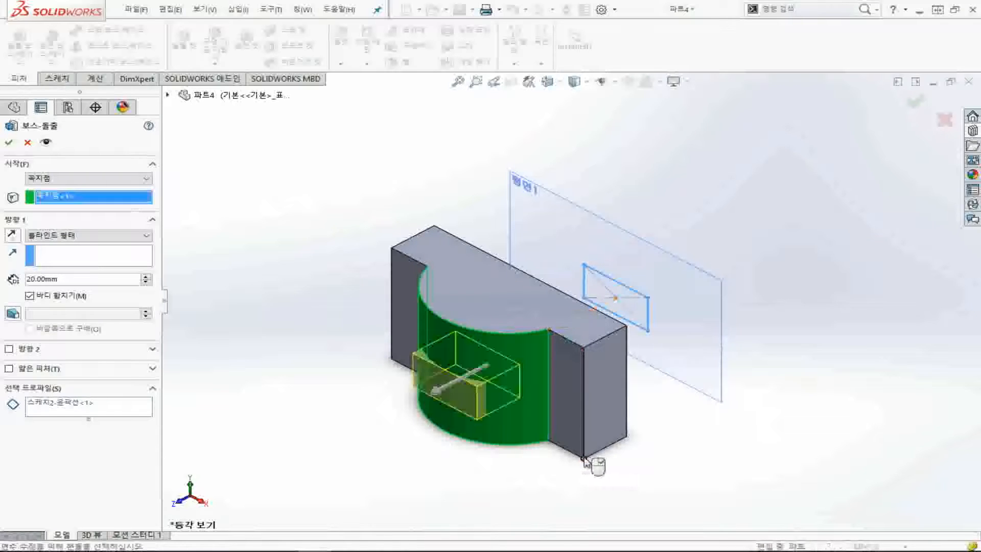
# Try the extrusion's start vertex at the block's upper and lower rear corners and at the far end's upper and lower front corners
pyautogui.click(626, 326)
pyautogui.click(627, 437)
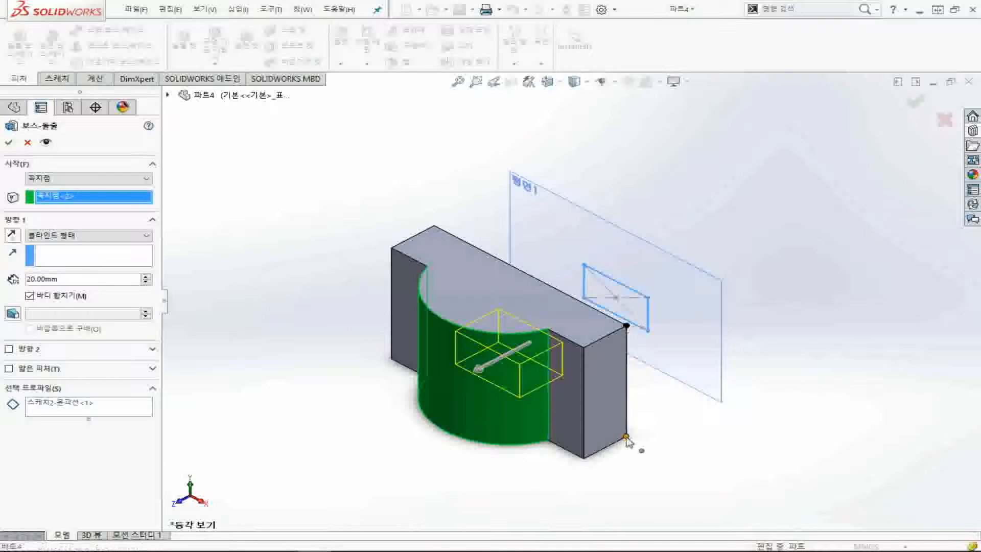
pyautogui.click(392, 248)
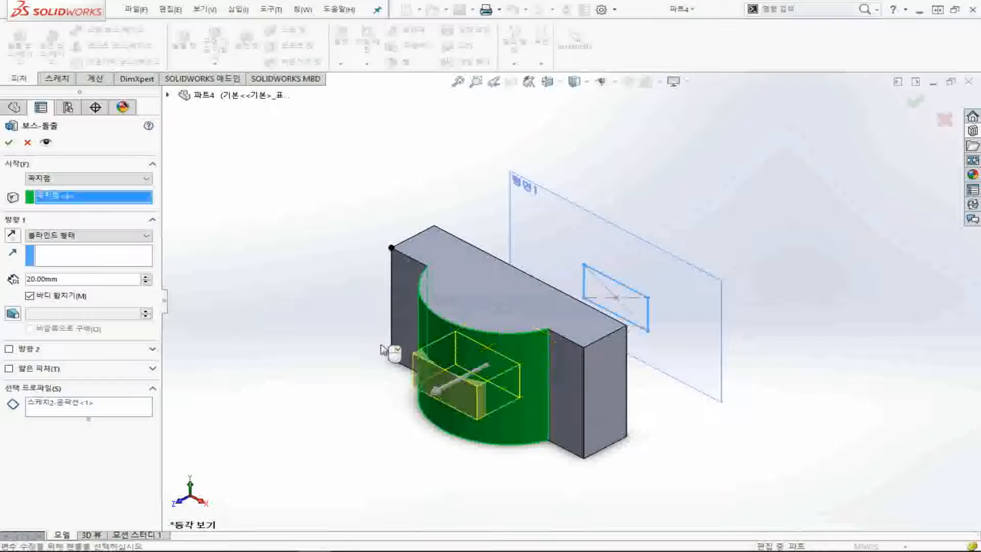
pyautogui.click(391, 359)
# Set the extrusion to start at the sketch plane (스케치 평면) and end Up to Body (바디까지) on the existing body, and accept it
pyautogui.click(71, 179)
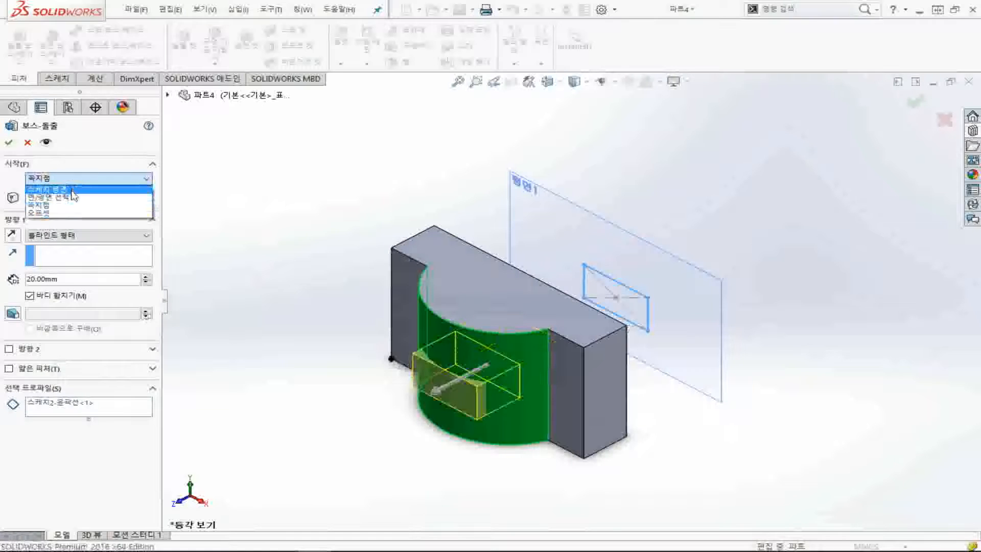
pyautogui.click(72, 189)
pyautogui.click(107, 217)
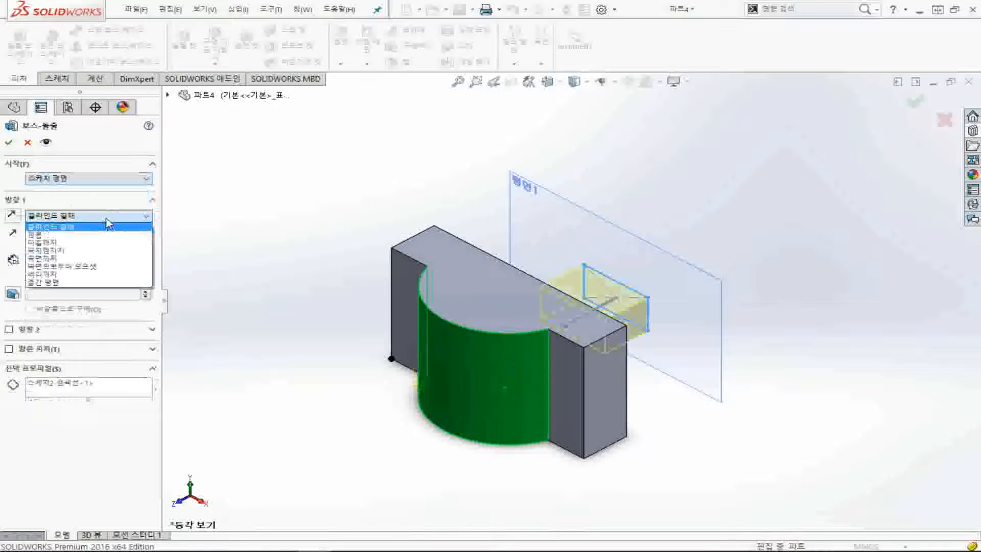
pyautogui.click(134, 275)
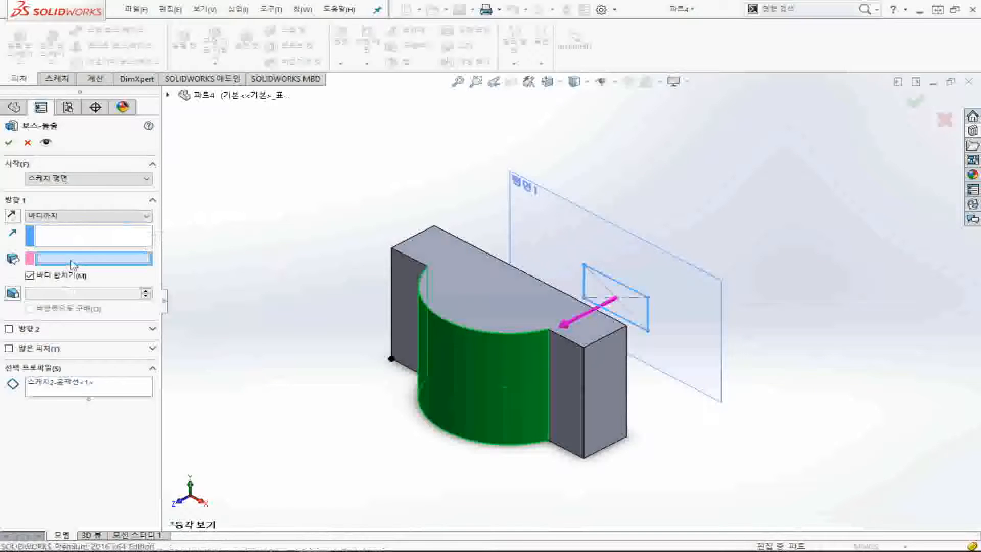
pyautogui.click(500, 302)
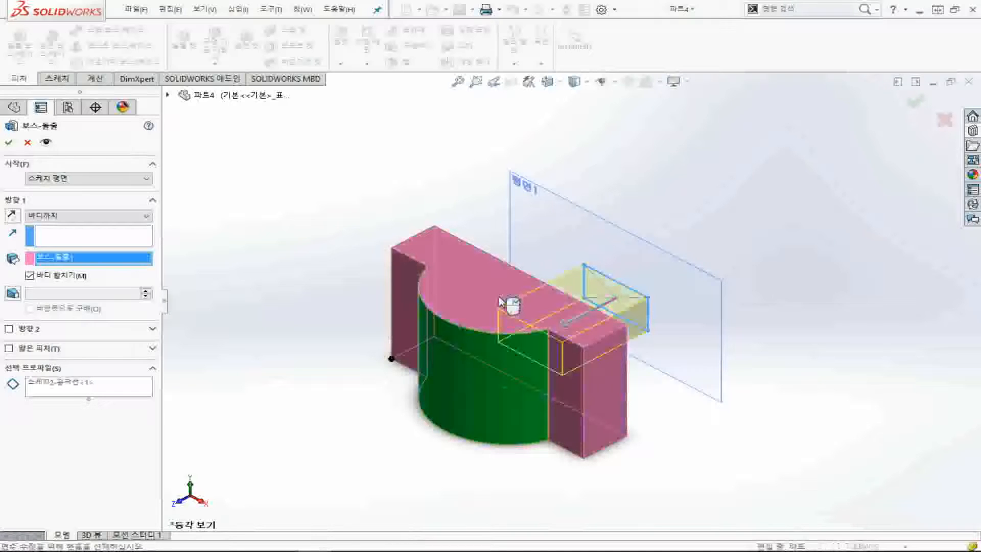
pyautogui.moveTo(648, 440); pyautogui.dragTo(584, 400, button='middle')
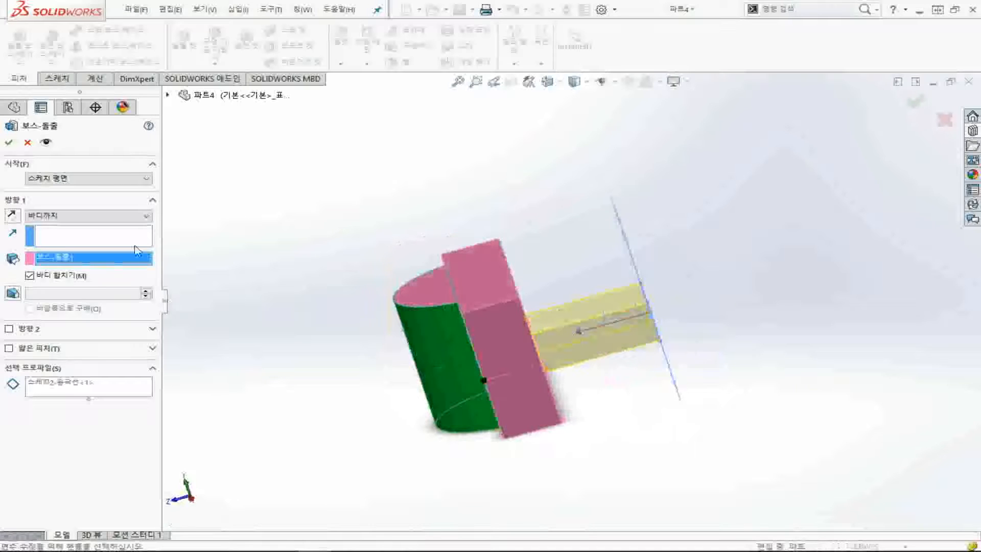
pyautogui.hotkey('ctrl', '7')
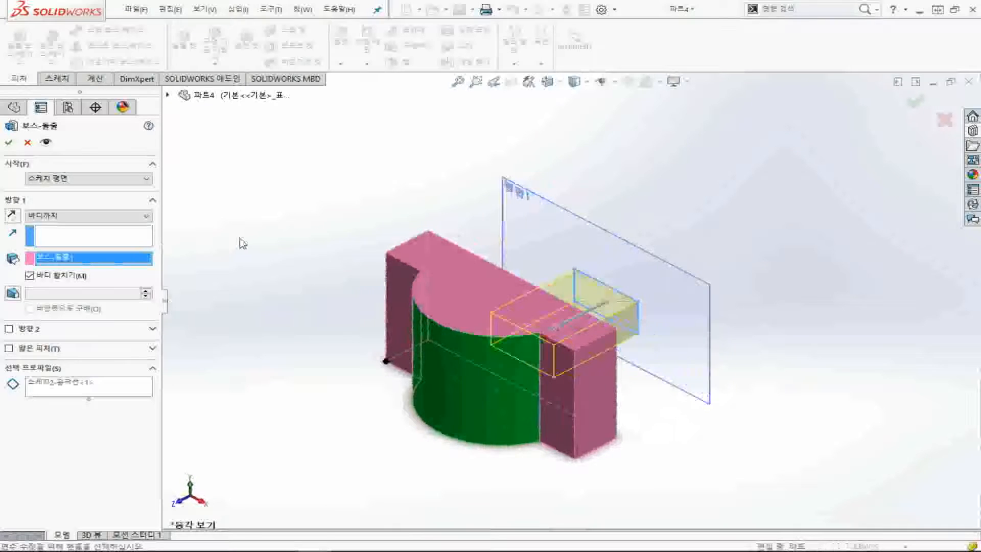
pyautogui.click(9, 143)
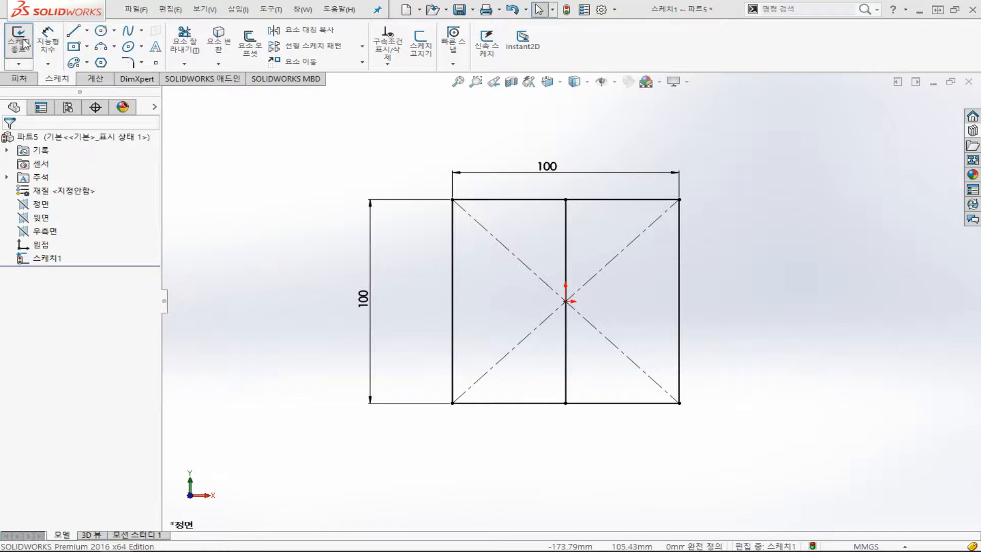
# Exit the divided 100 mm square sketch and extrude only its left half as a 10 mm boss
pyautogui.click(21, 37)
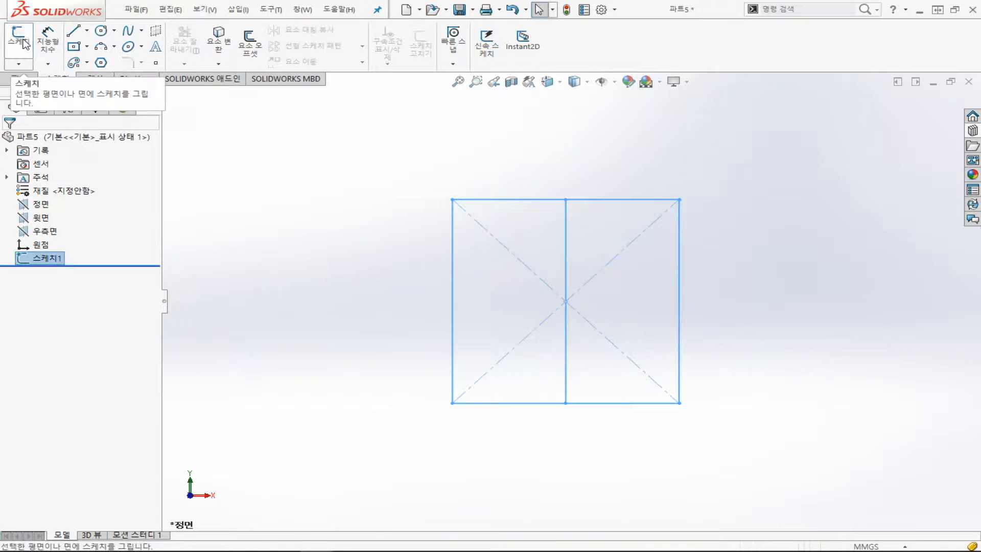
pyautogui.click(14, 81)
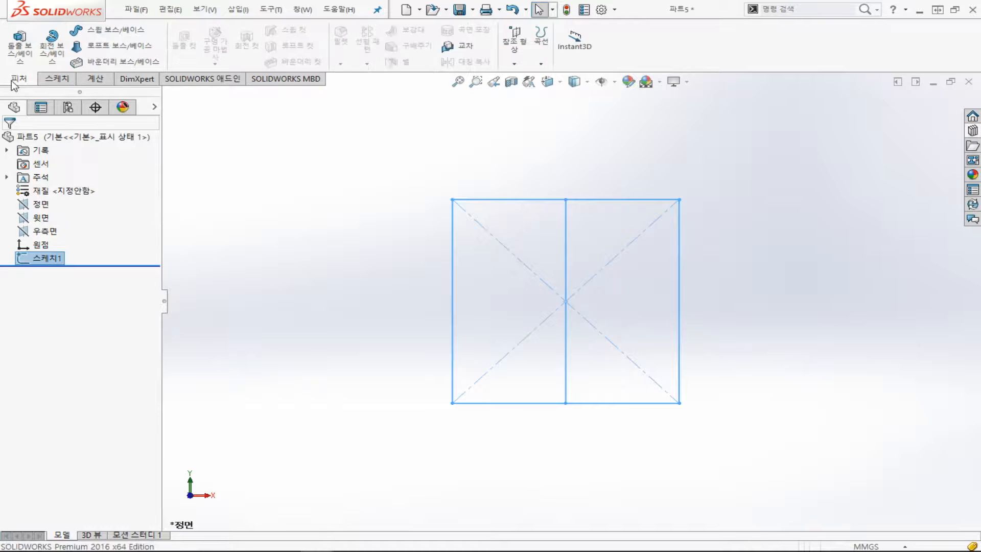
pyautogui.click(25, 52)
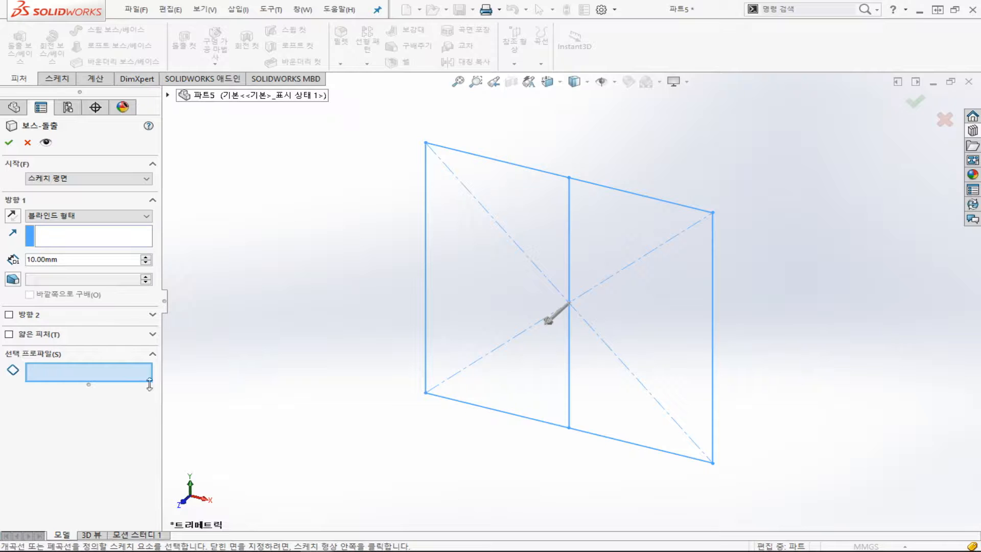
pyautogui.click(128, 374)
pyautogui.click(481, 253)
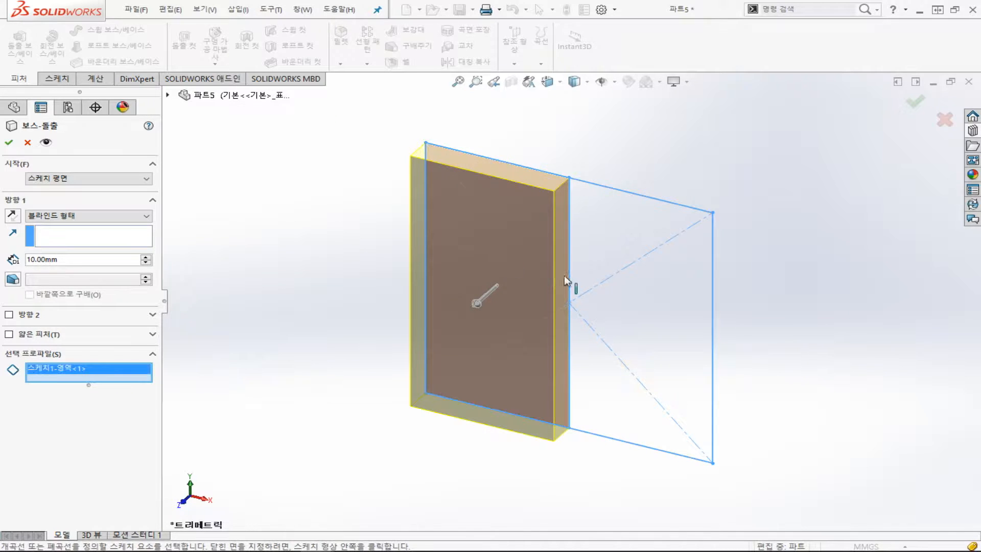
pyautogui.click(642, 304)
pyautogui.click(641, 337)
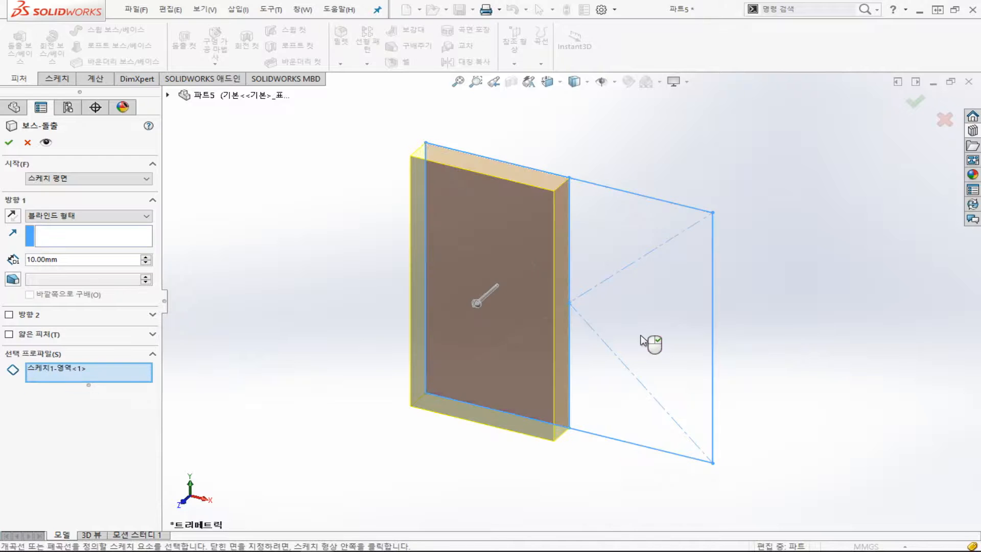
pyautogui.click(9, 142)
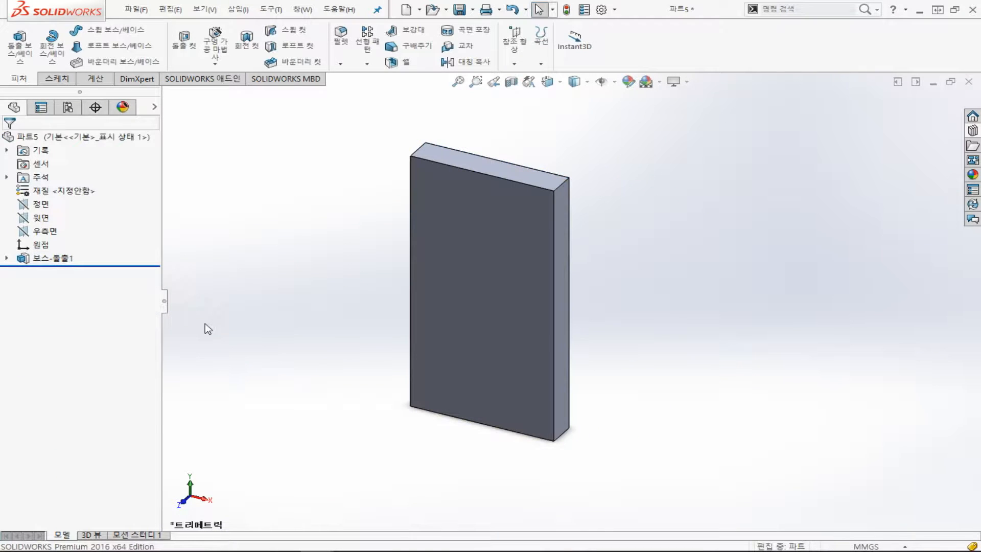
# Sketch a center rectangle about 25 mm wide and 54 mm tall on the Front plane (정면), to the right of the block
pyautogui.click(40, 204)
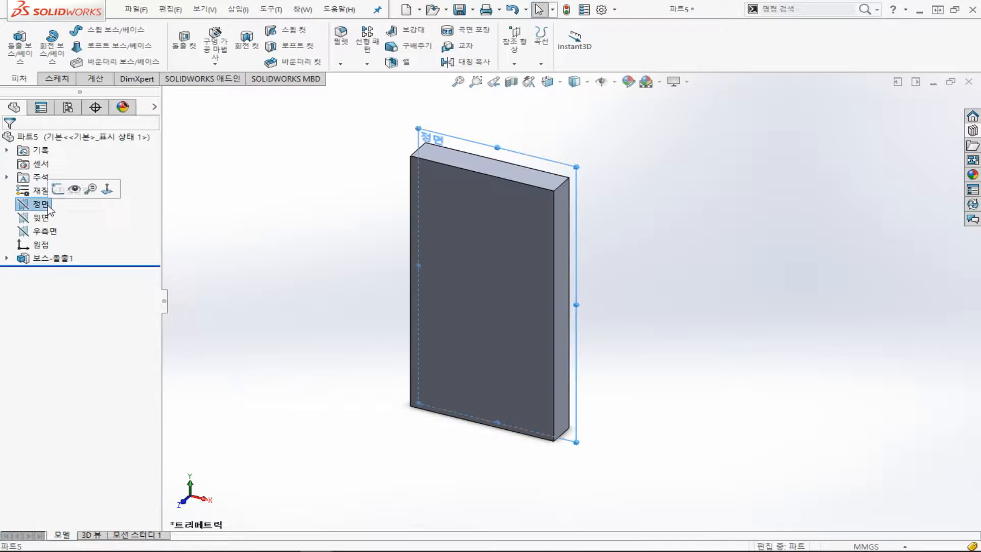
pyautogui.click(56, 79)
pyautogui.click(37, 39)
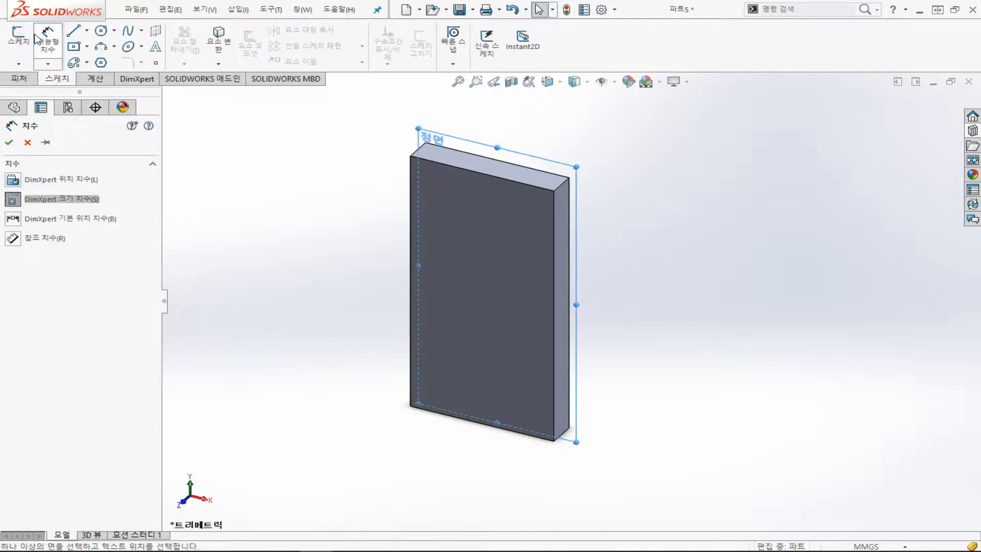
pyautogui.click(18, 36)
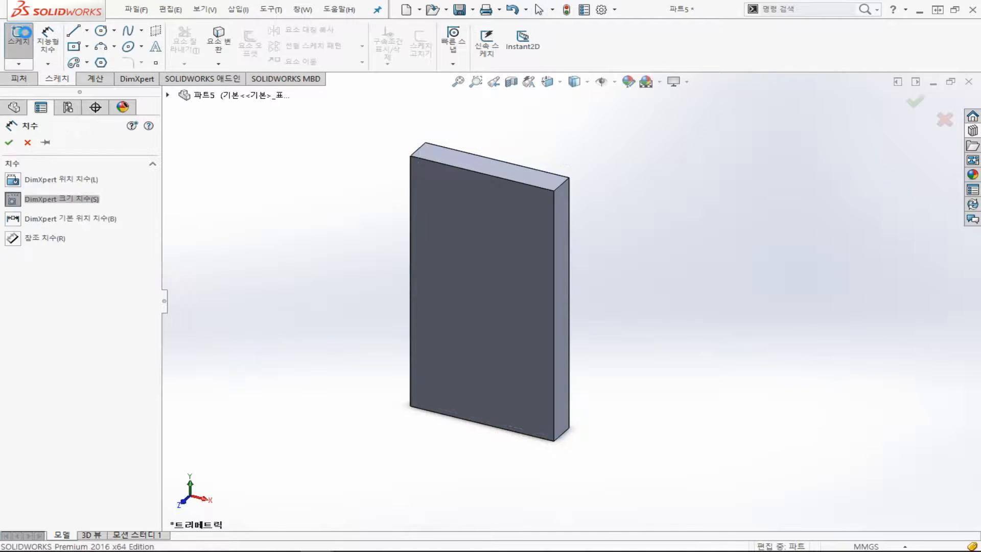
pyautogui.click(168, 96)
pyautogui.click(168, 95)
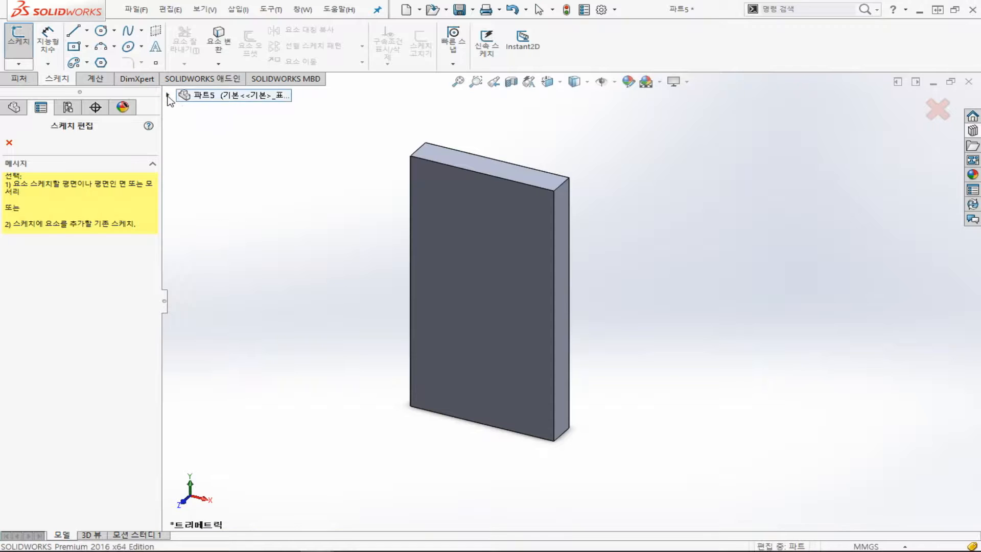
pyautogui.click(168, 95)
pyautogui.click(199, 191)
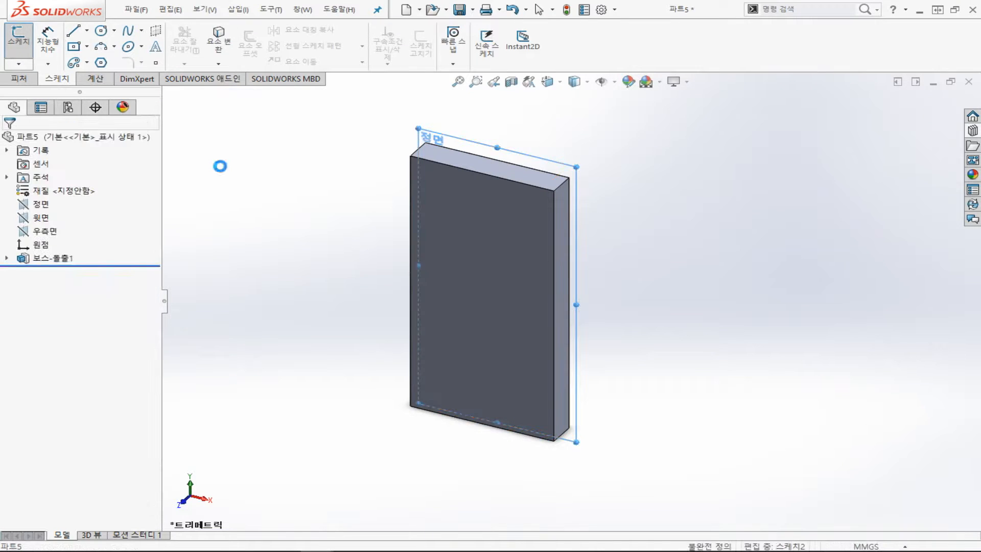
pyautogui.click(73, 46)
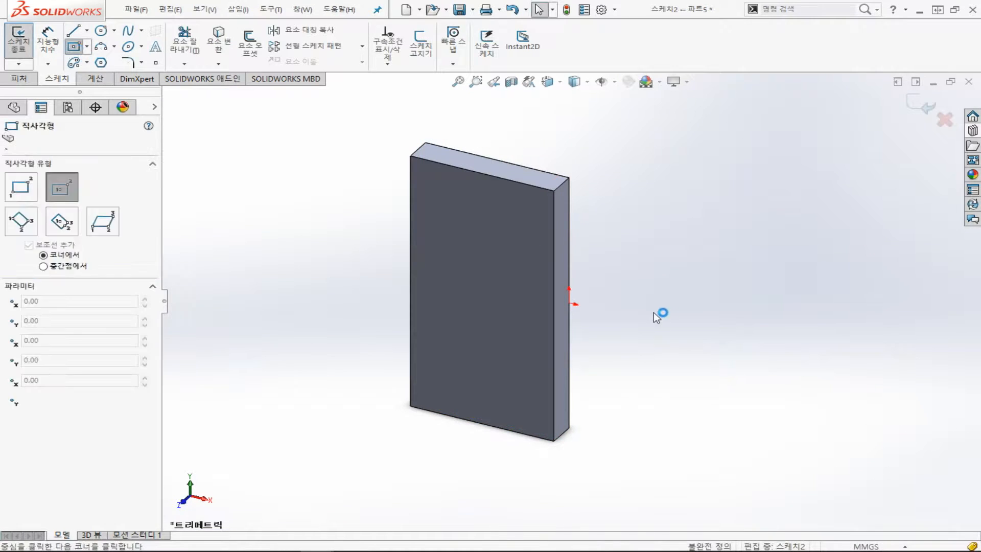
pyautogui.click(626, 313)
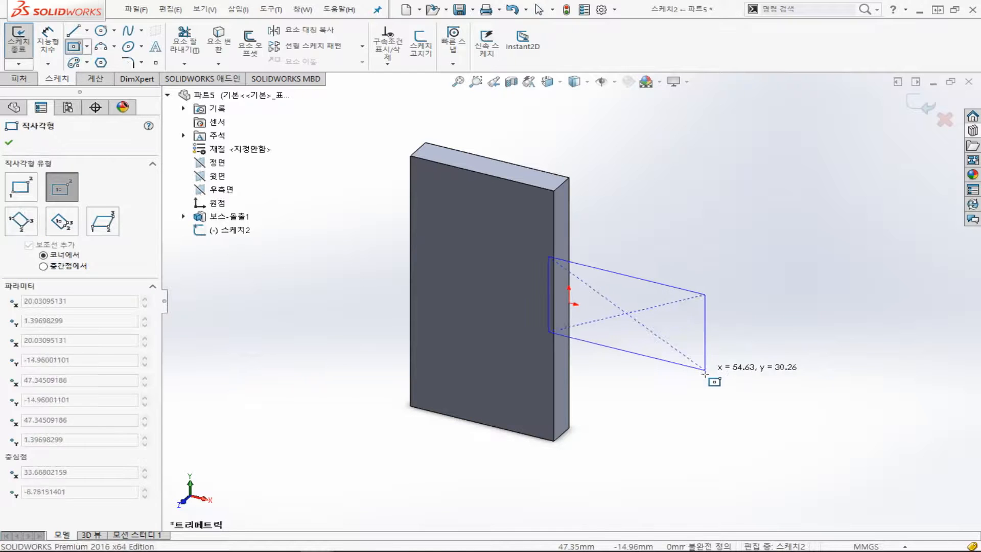
pyautogui.click(663, 389)
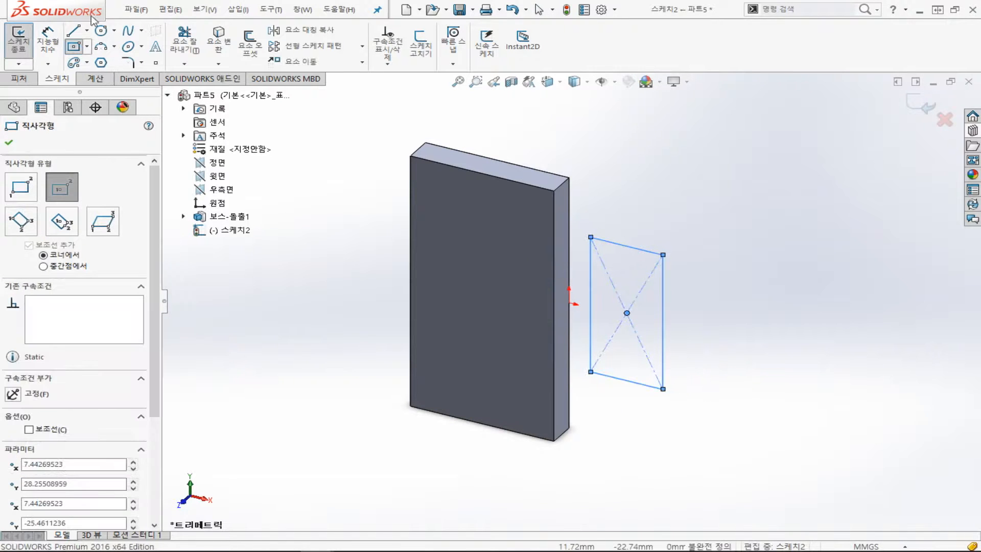
# Dimension the rectangle 20 mm wide and 50 mm tall
pyautogui.click(47, 41)
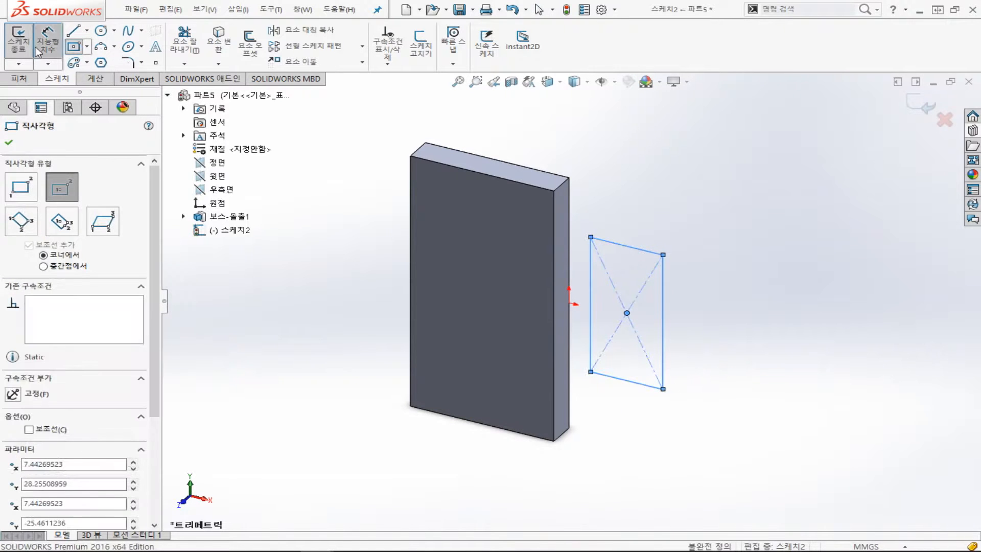
pyautogui.click(641, 249)
pyautogui.click(645, 220)
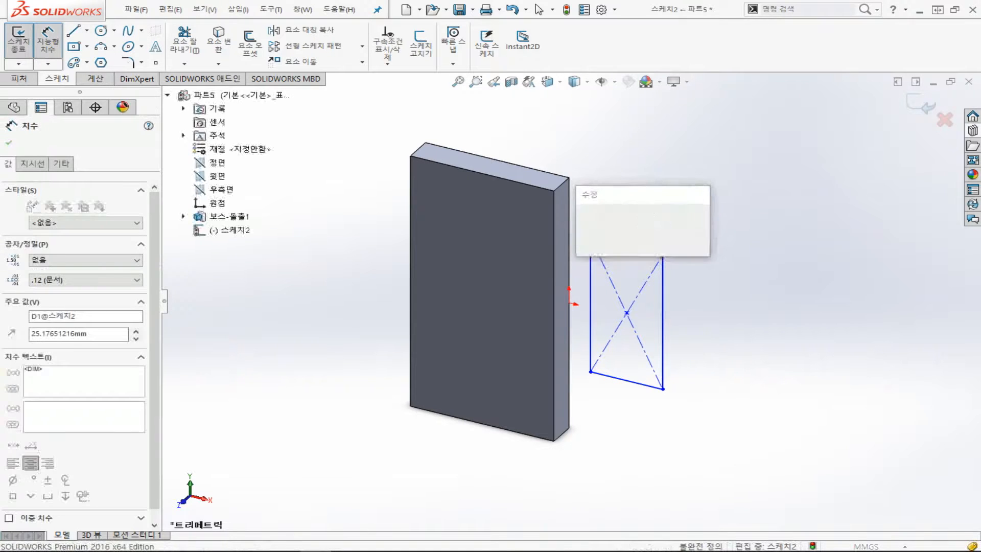
pyautogui.press('Return')
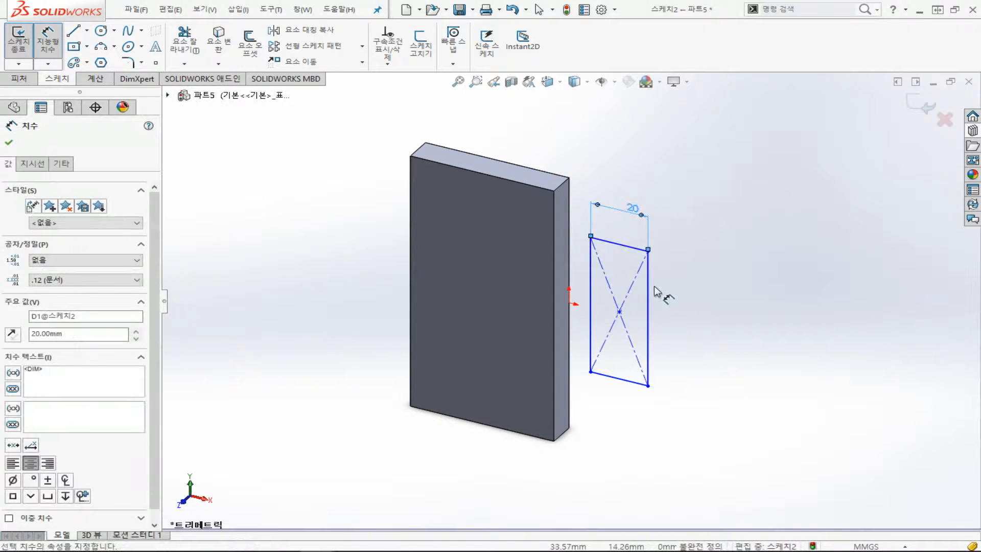
pyautogui.click(648, 289)
pyautogui.click(694, 328)
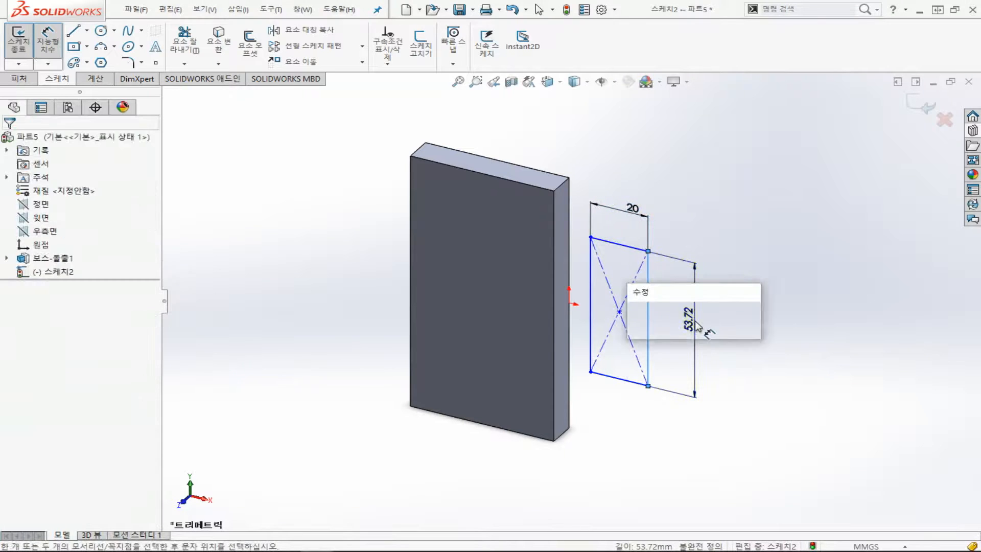
pyautogui.write('50')
pyautogui.press('Return')
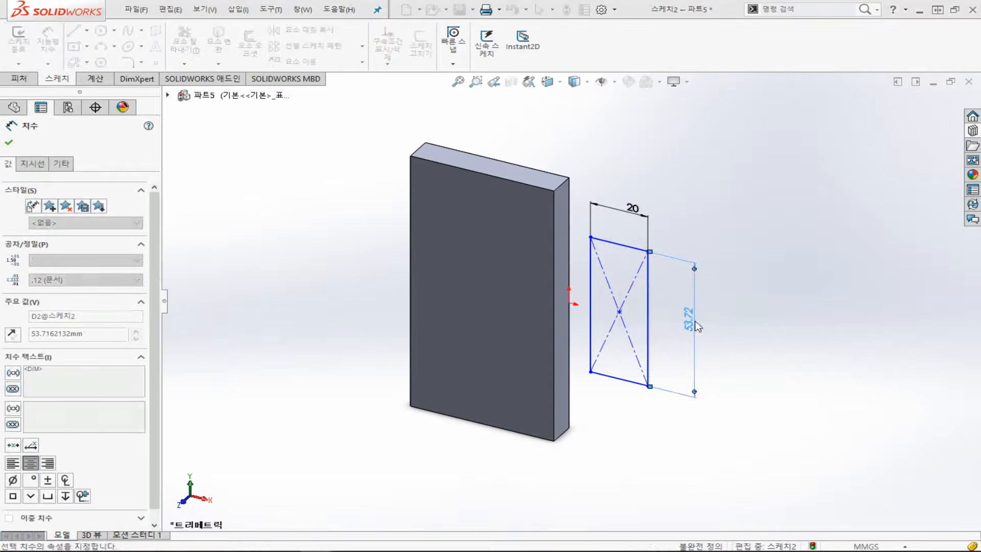
# Dimension the rectangle's center 20 mm from the origin, align it horizontally with the origin, and exit the sketch
pyautogui.click(569, 303)
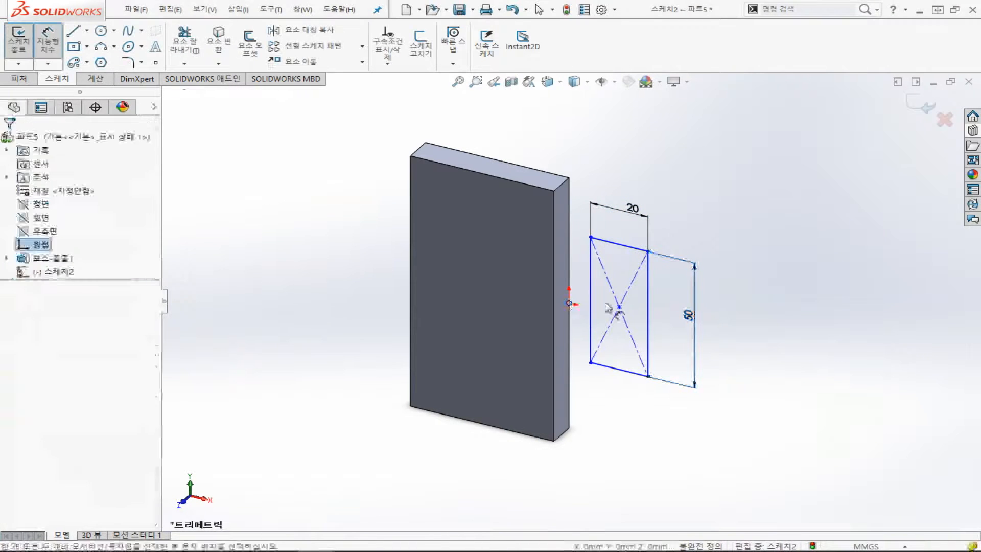
pyautogui.click(619, 307)
pyautogui.click(583, 424)
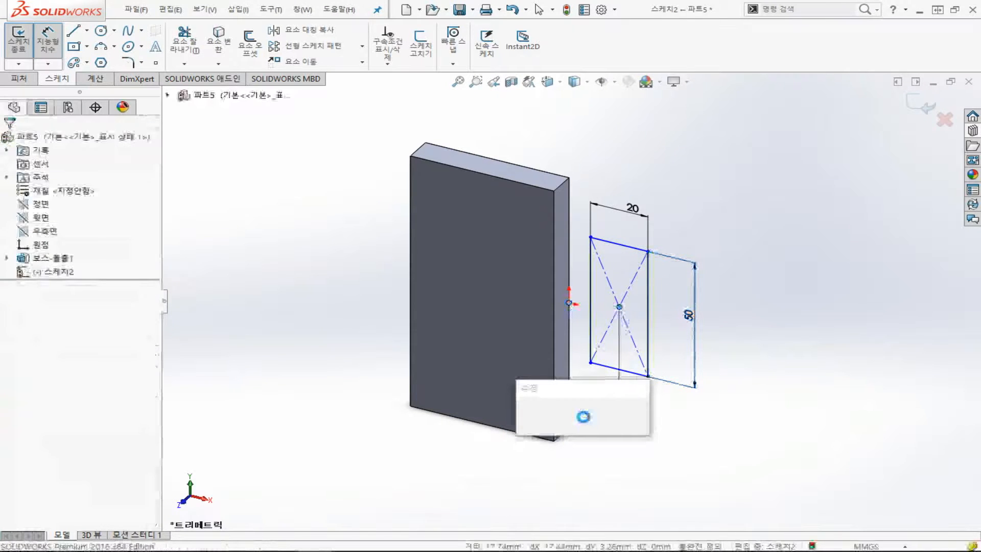
pyautogui.write('20')
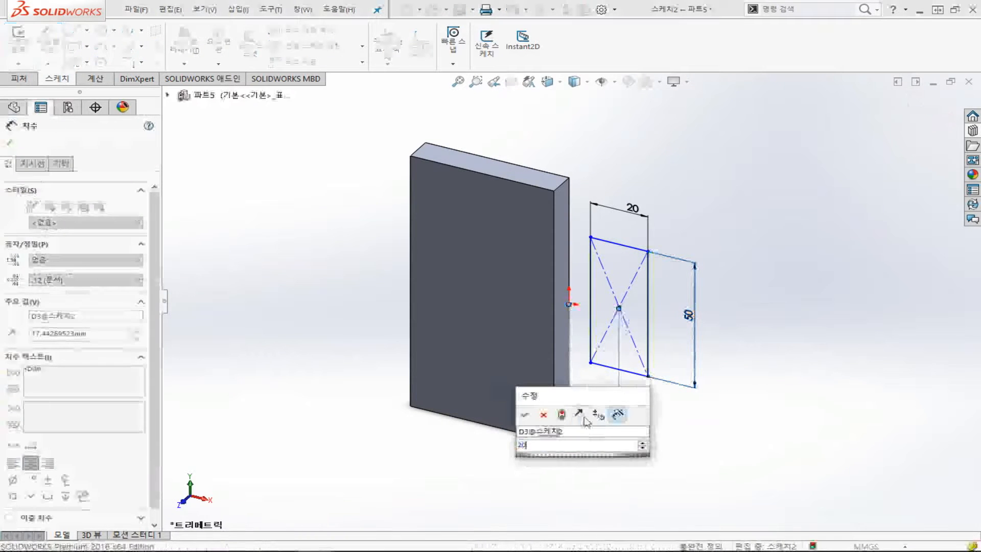
pyautogui.press('Return')
pyautogui.press('Escape')
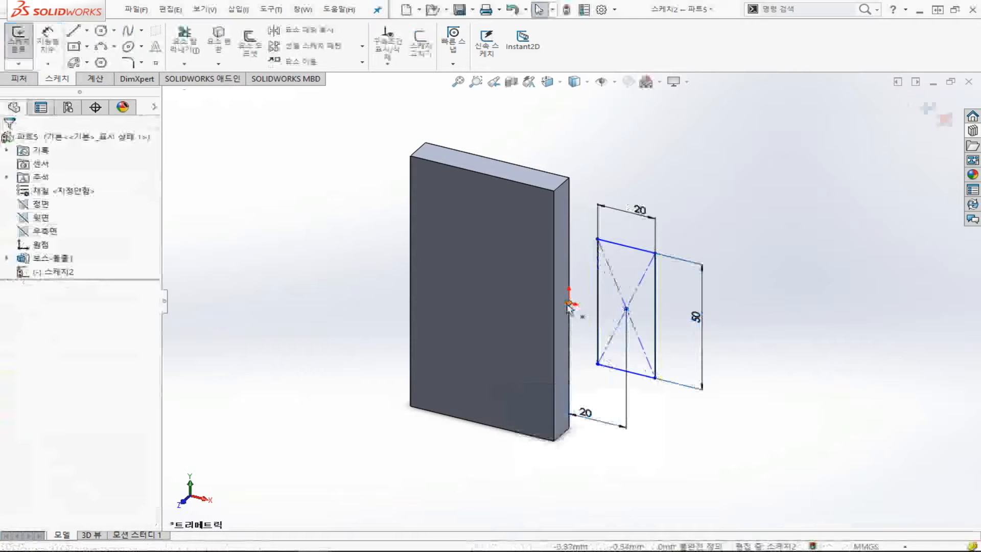
pyautogui.keyDown('ctrl'); pyautogui.click(626, 309); pyautogui.keyUp('ctrl')
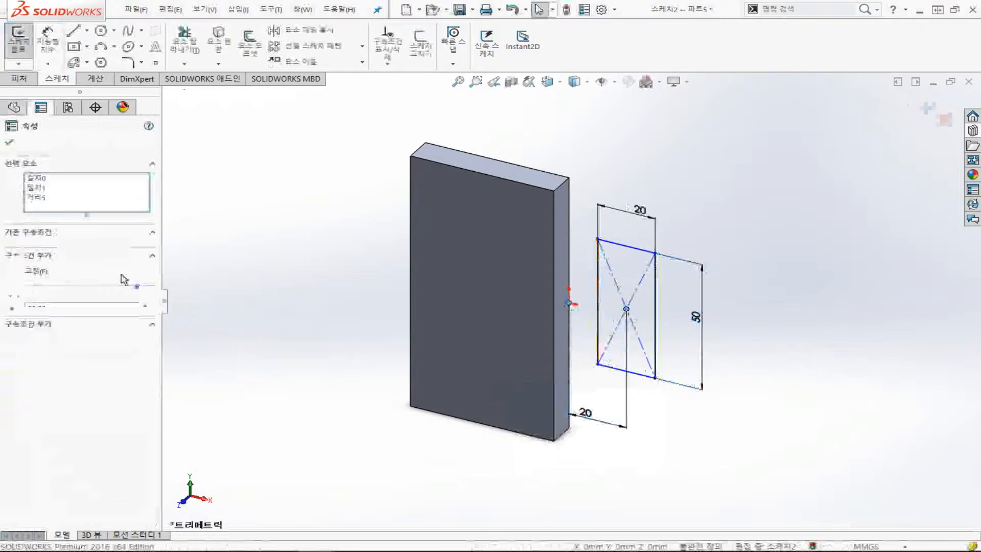
pyautogui.click(361, 242)
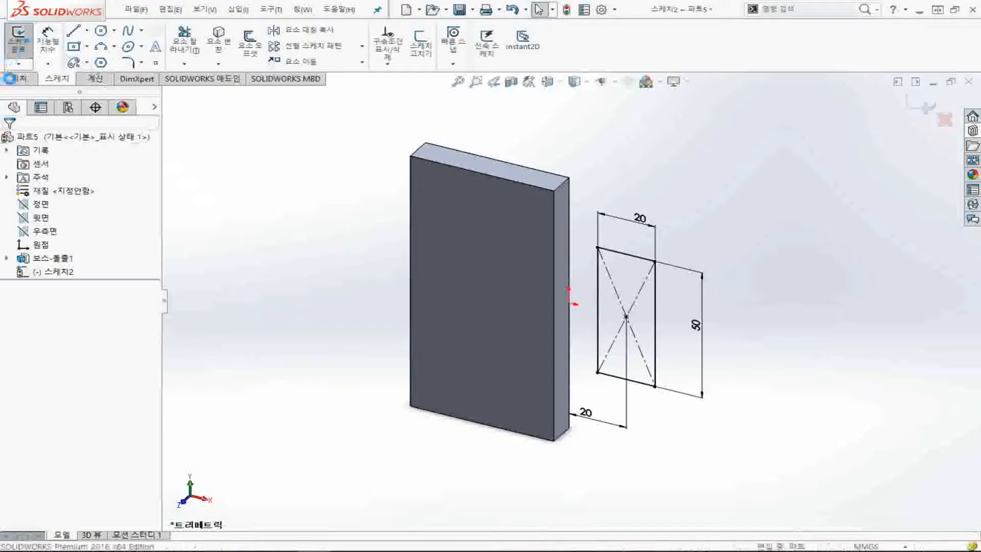
pyautogui.click(25, 48)
pyautogui.click(18, 78)
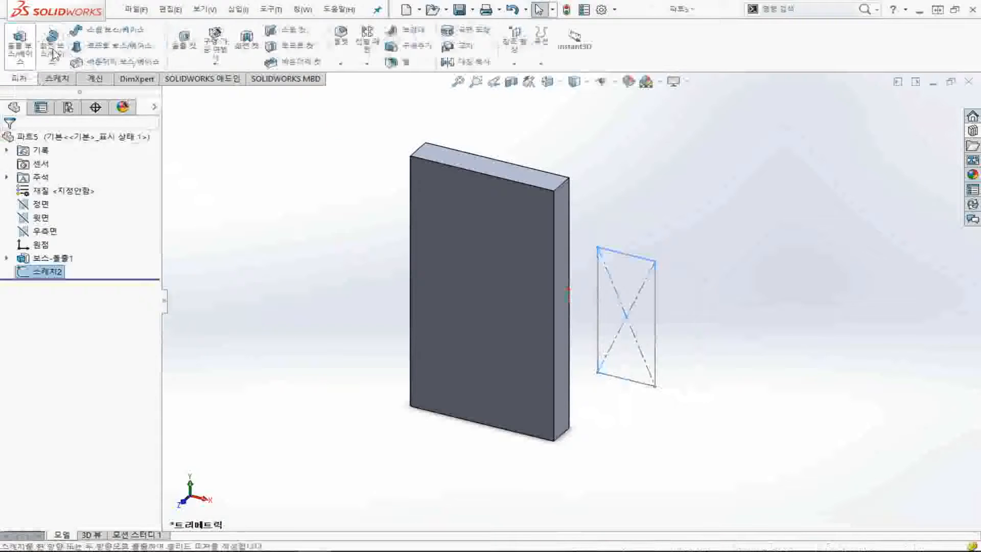
# Extrude the small rectangle 10 mm as a thin feature with a 10 mm mid-plane (중간 평면) wall thickness
pyautogui.click(19, 45)
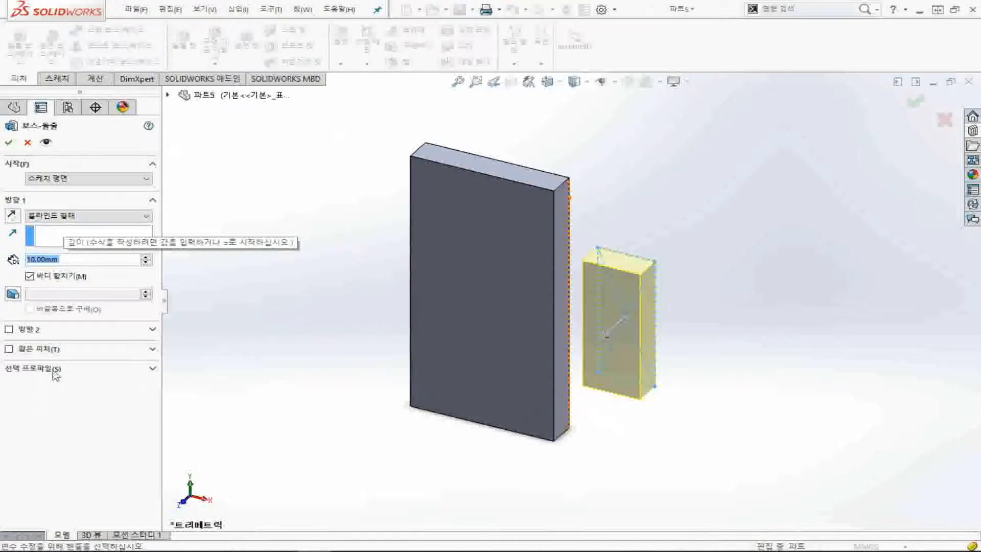
pyautogui.click(9, 349)
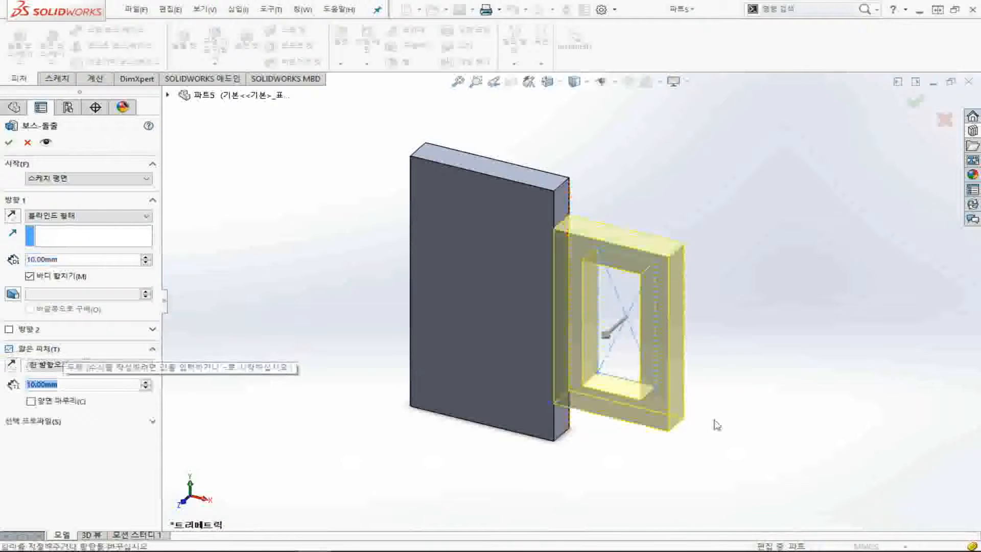
pyautogui.moveTo(661, 357); pyautogui.dragTo(698, 356, button='middle')
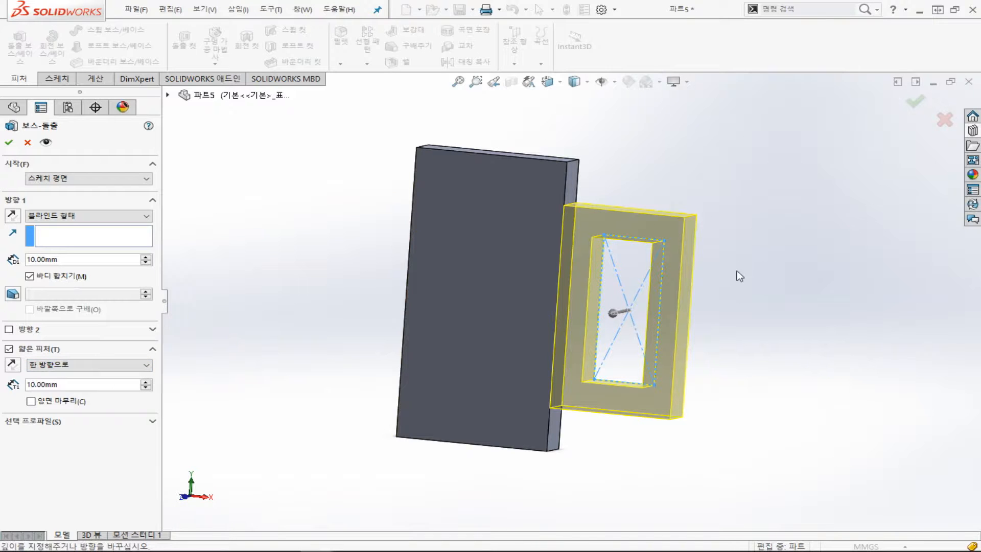
pyautogui.click(80, 364)
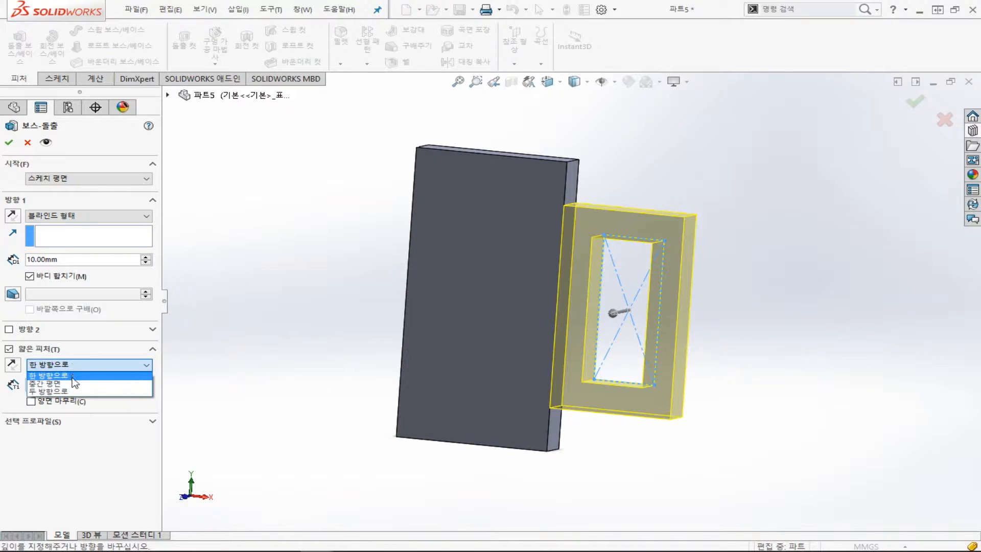
pyautogui.click(73, 383)
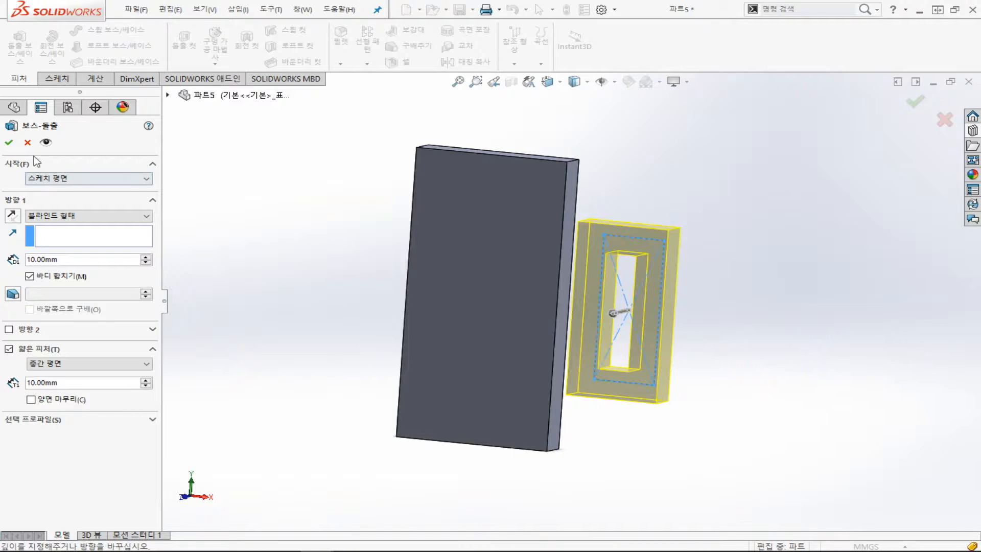
pyautogui.click(9, 142)
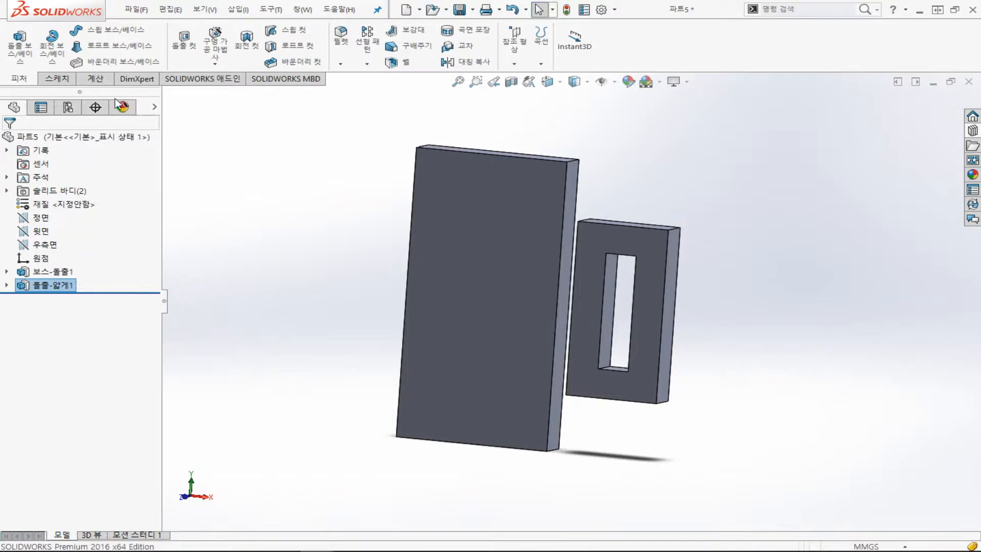
# Sketch a single vertical line on the Front plane (정면) to the right of the hollow frame and exit the sketch
pyautogui.click(56, 78)
pyautogui.click(18, 36)
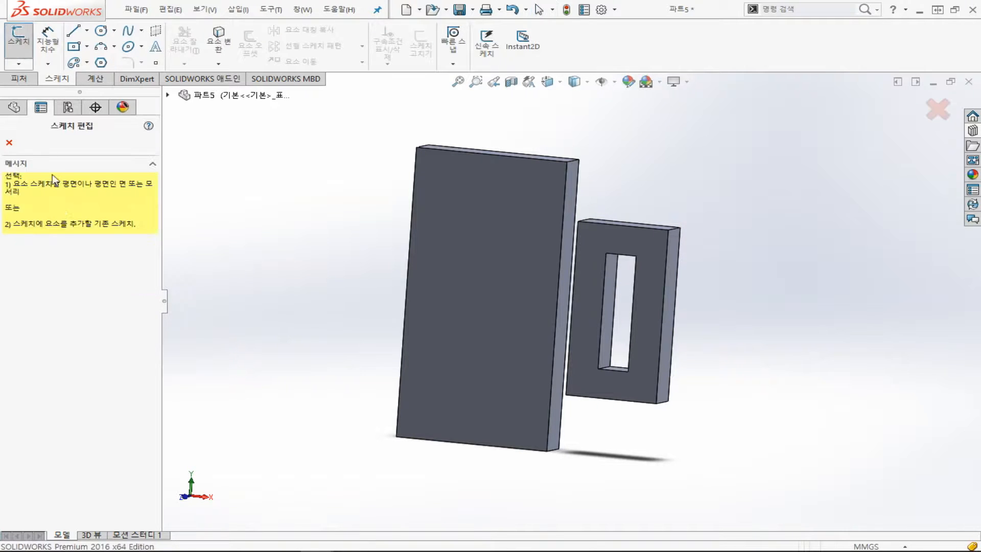
pyautogui.click(9, 142)
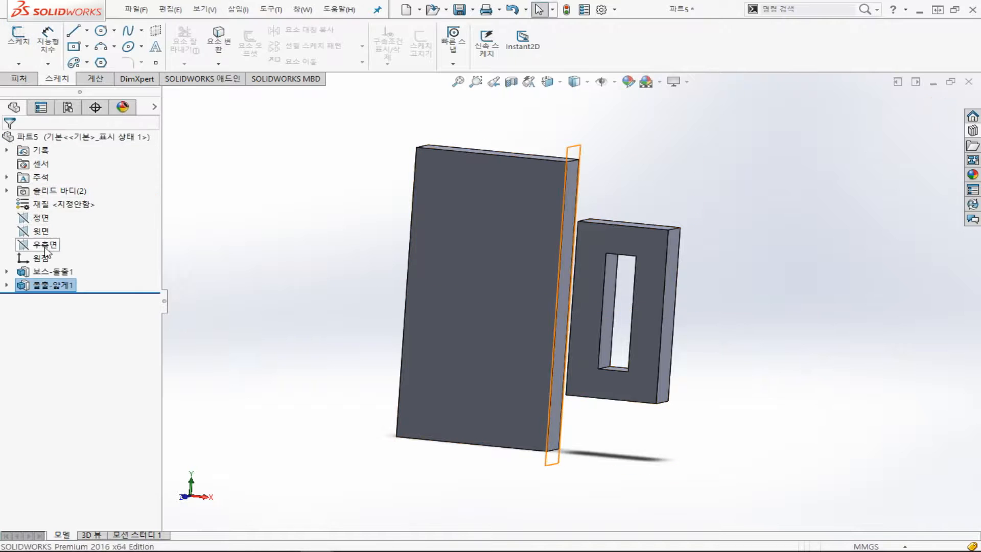
pyautogui.click(41, 217)
pyautogui.click(19, 35)
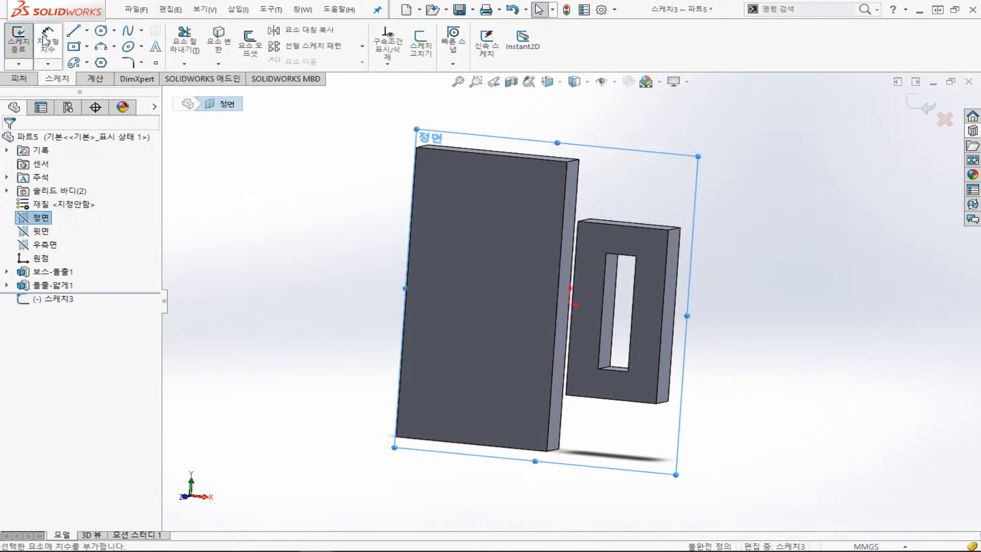
pyautogui.click(75, 32)
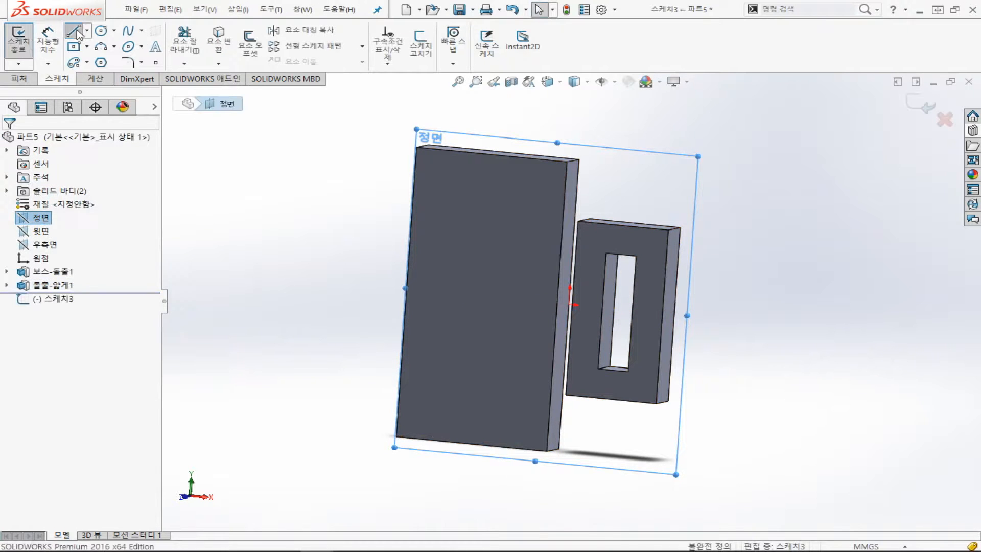
pyautogui.click(733, 214)
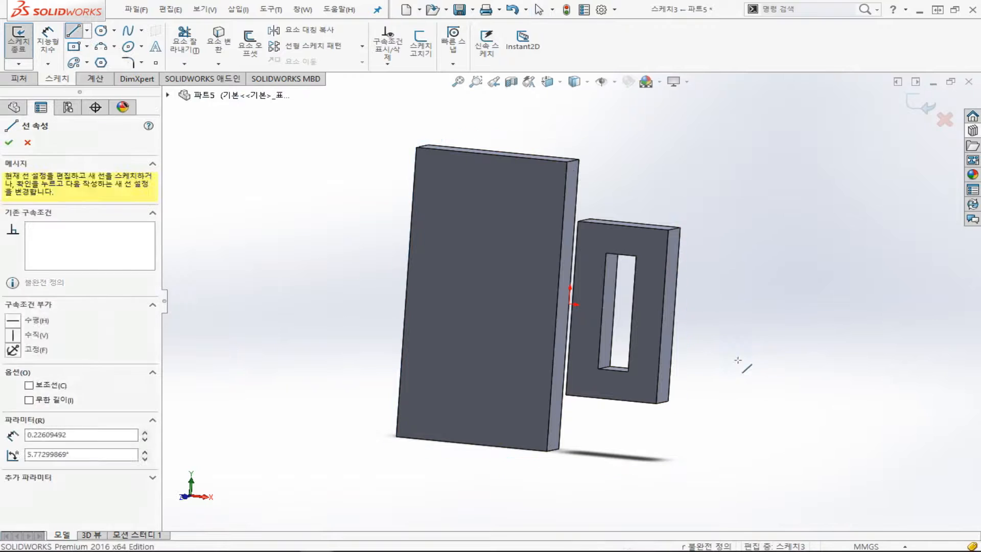
pyautogui.click(720, 403)
pyautogui.click(18, 38)
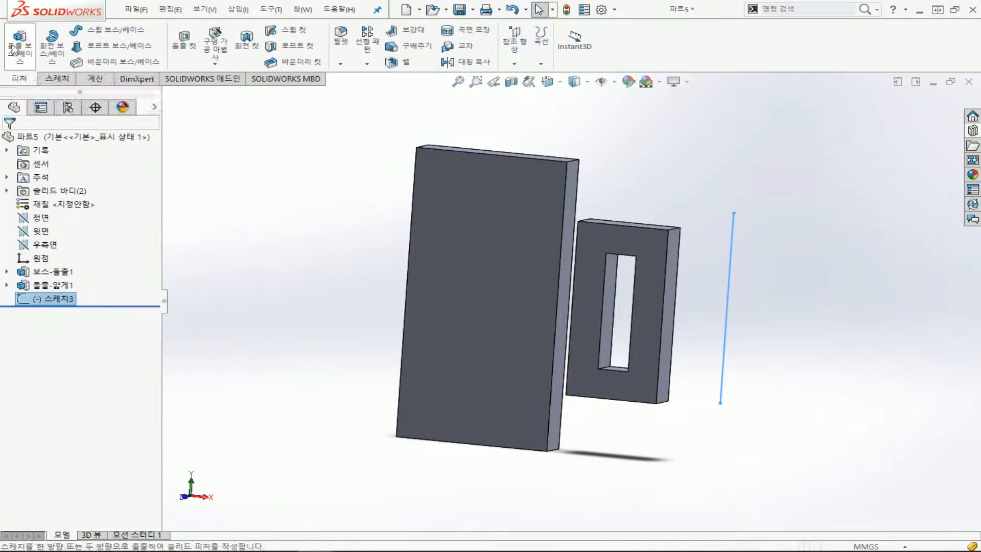
# Extrude the open line 10 mm as a one-direction thin feature with 10 mm wall thickness and show the isometric view
pyautogui.click(17, 60)
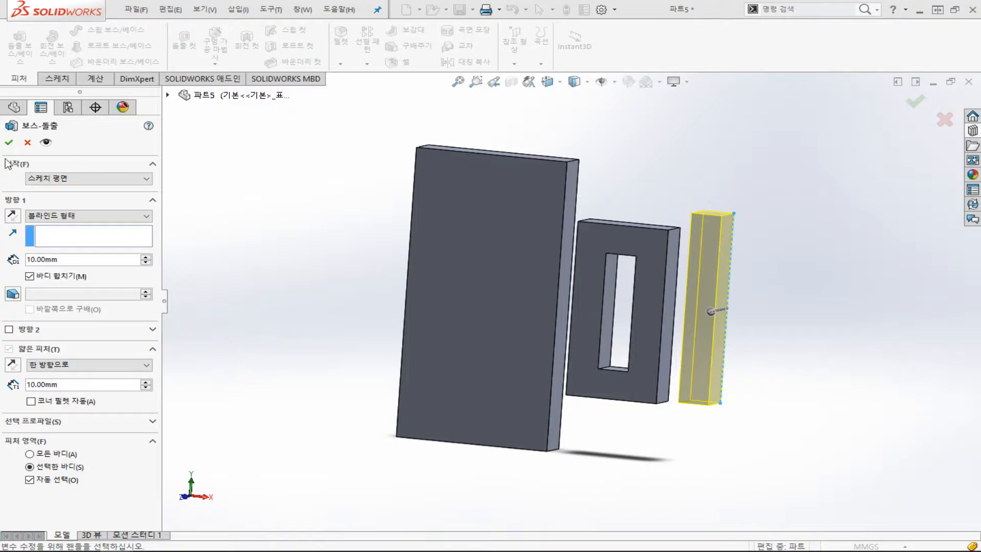
pyautogui.click(9, 142)
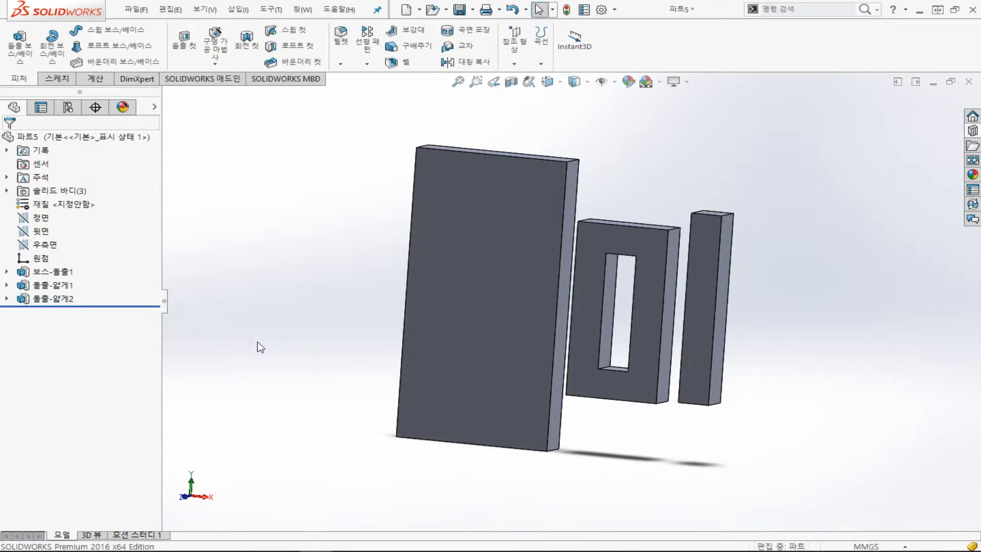
pyautogui.hotkey('ctrl', '7')
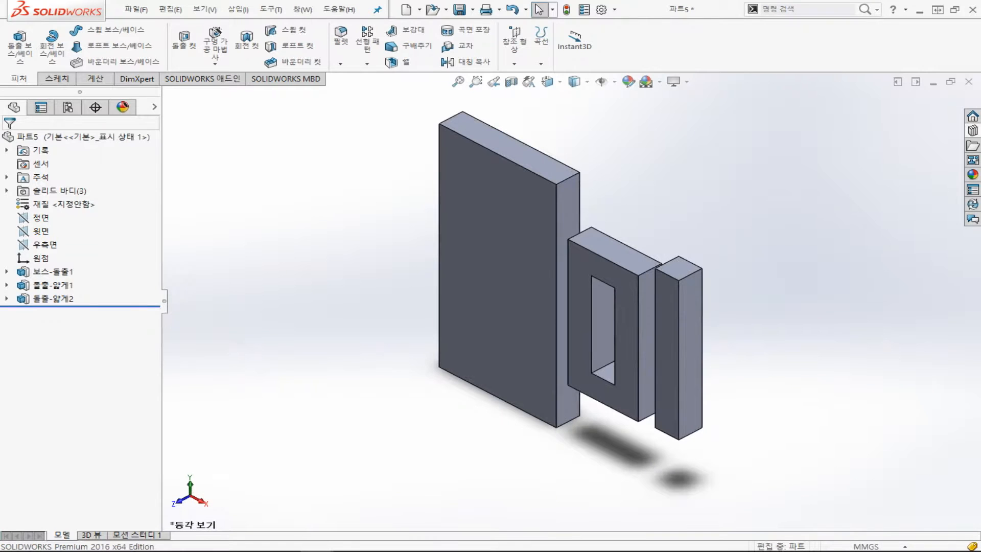
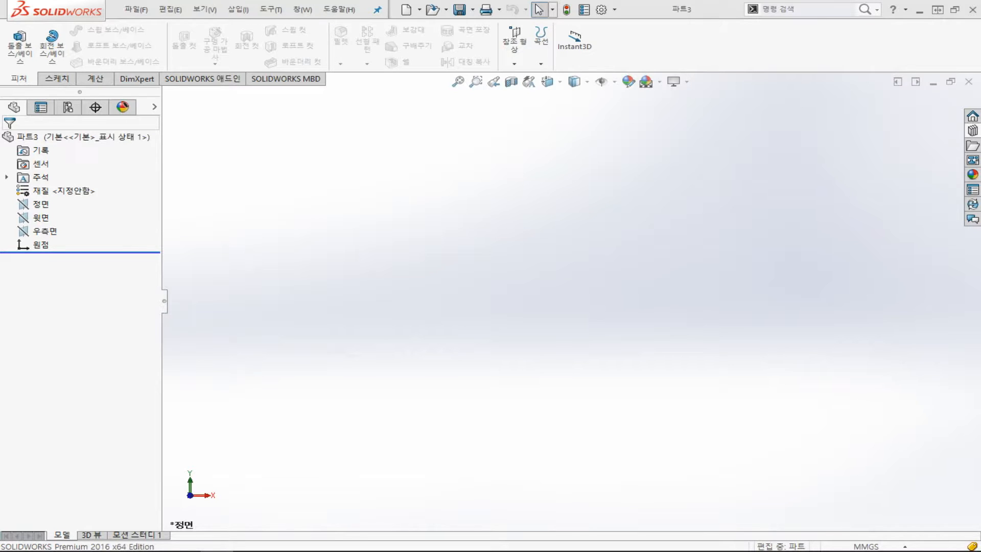
# In the empty part, sketch a vertical construction line on the Front plane (정면) through the origin, starting about 80 mm above it
pyautogui.click(40, 203)
pyautogui.click(57, 79)
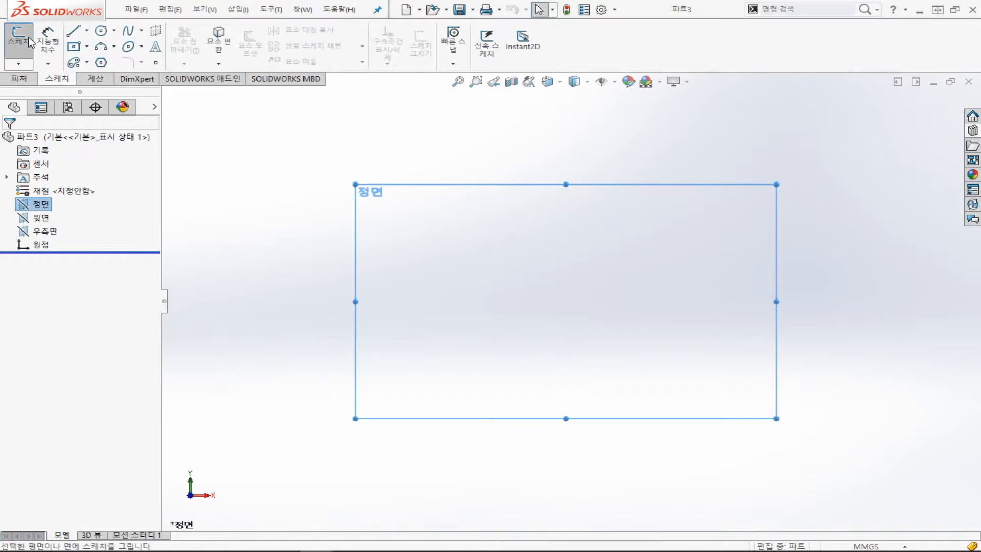
pyautogui.click(19, 40)
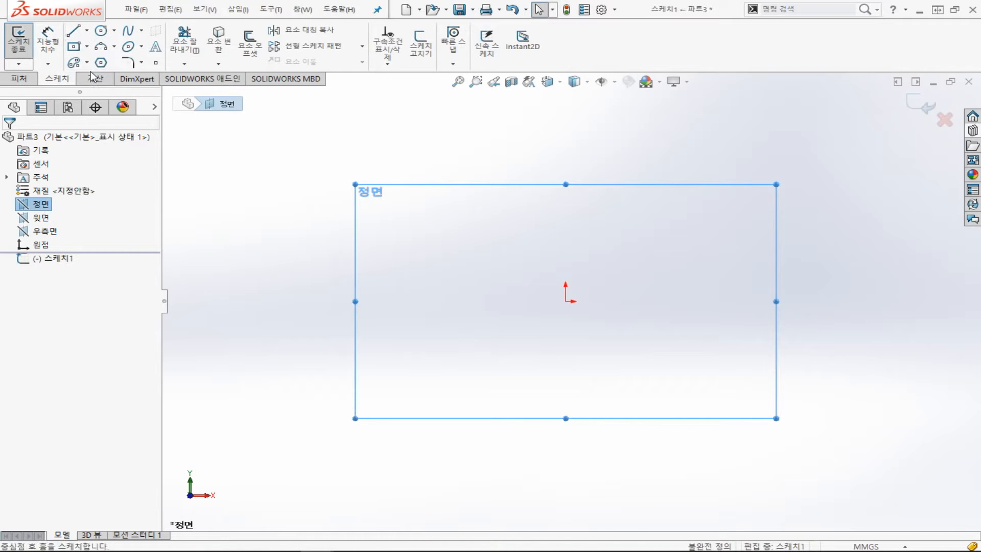
pyautogui.click(73, 31)
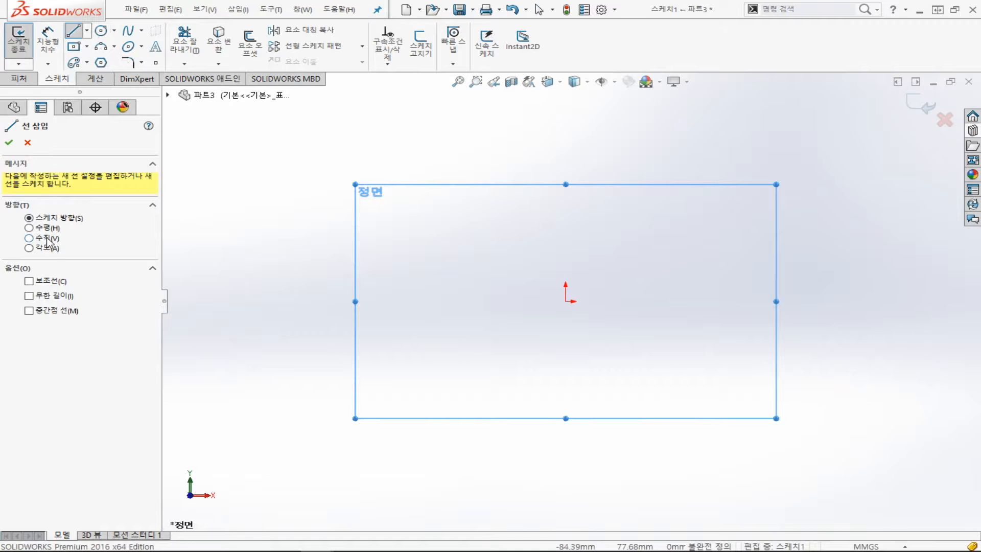
pyautogui.click(29, 281)
pyautogui.moveTo(565, 132); pyautogui.dragTo(566, 296)
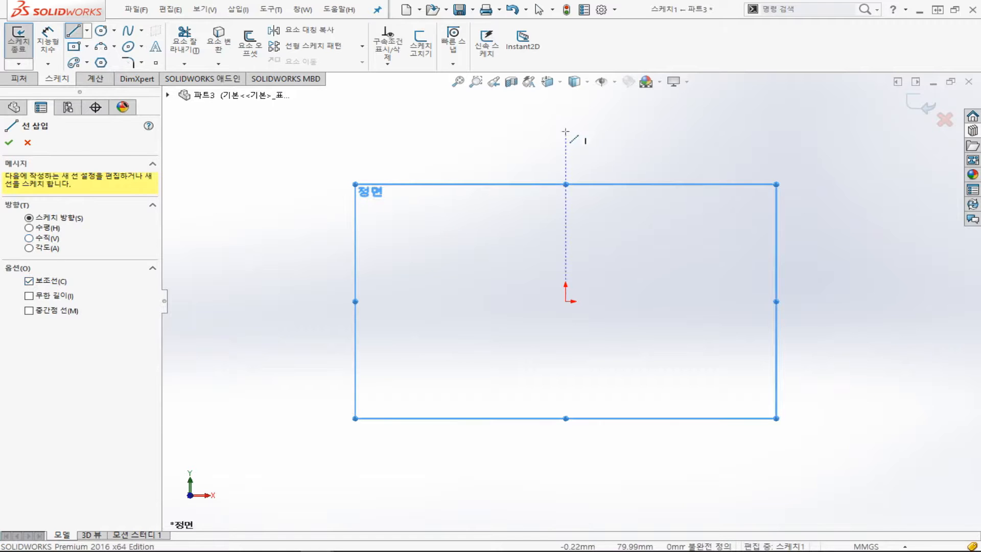
pyautogui.click(566, 469)
pyautogui.press('Escape')
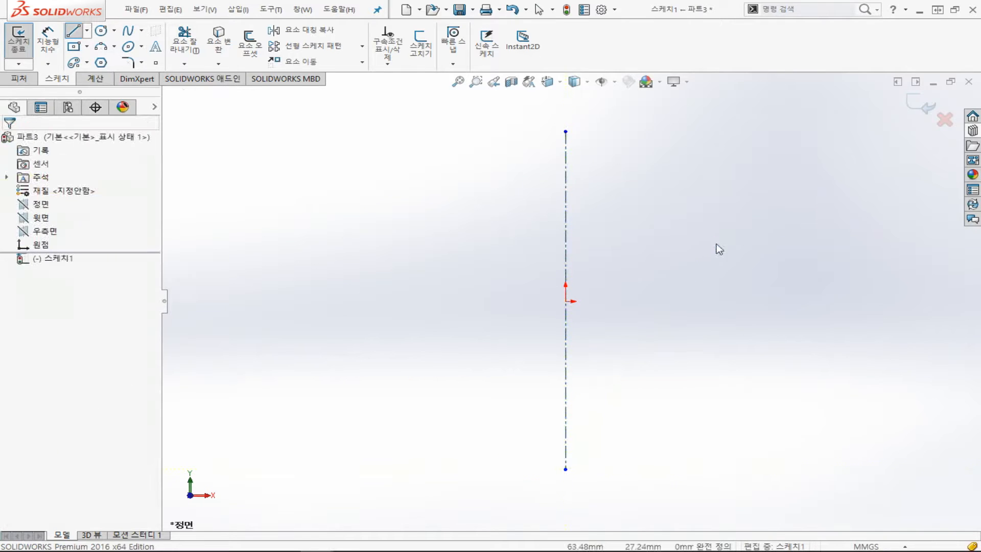
# Sketch a circle of about 32 mm radius to the right of the construction line, centered level with the origin
pyautogui.click(101, 32)
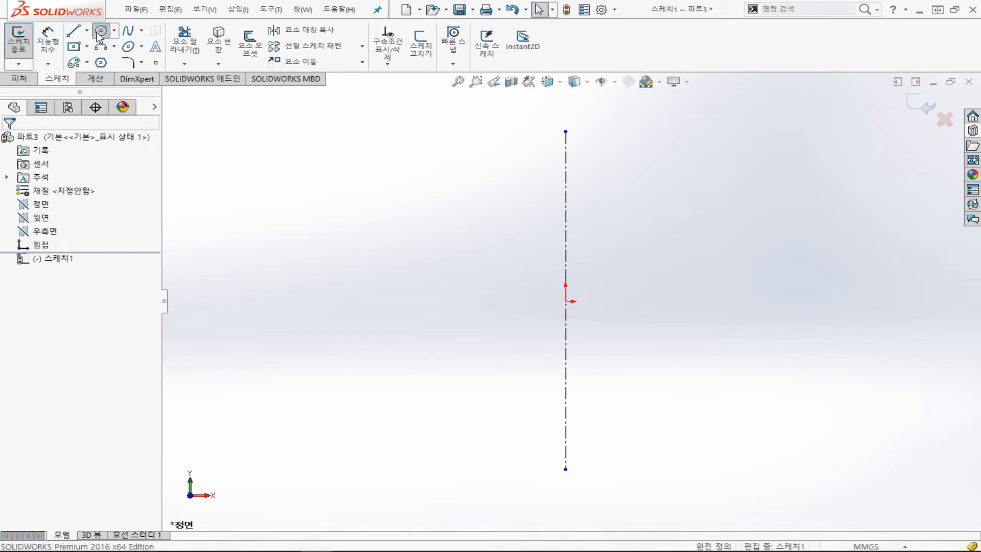
pyautogui.click(659, 301)
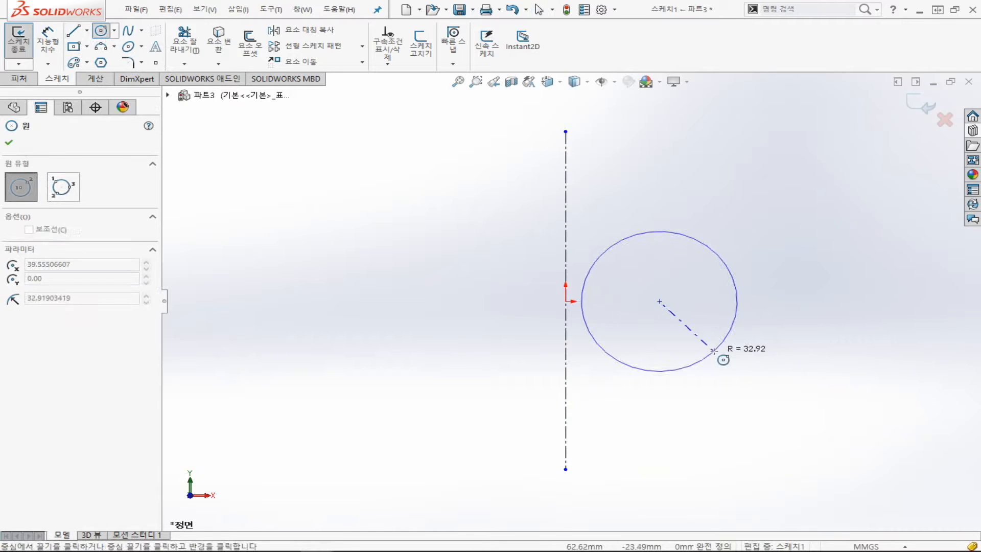
pyautogui.click(701, 365)
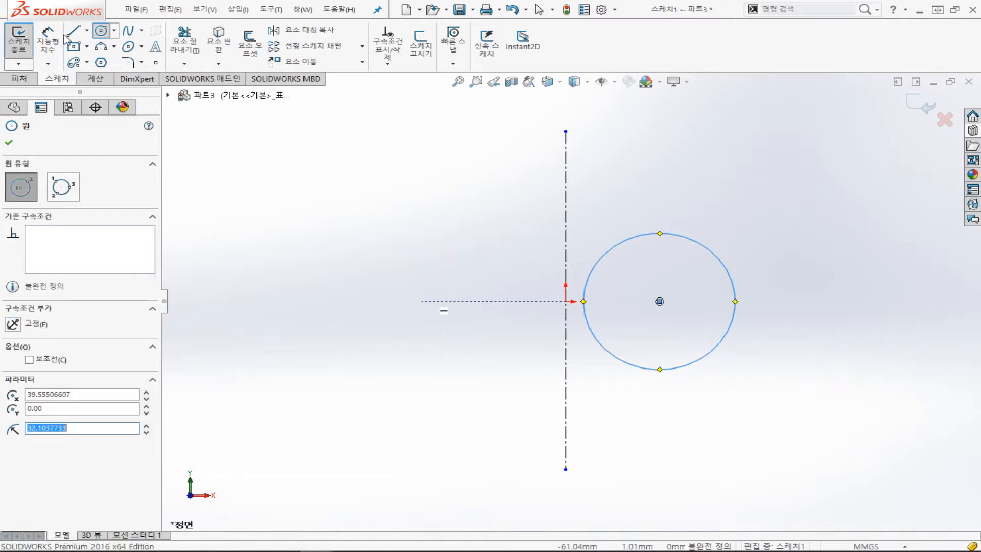
# Dimension the circle's diameter as 60 mm
pyautogui.click(48, 39)
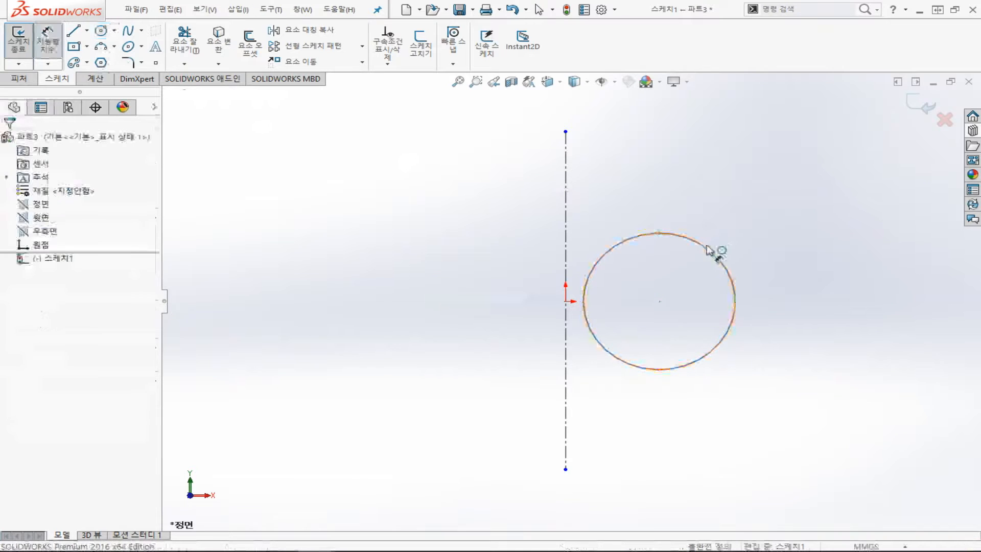
pyautogui.click(711, 248)
pyautogui.click(722, 233)
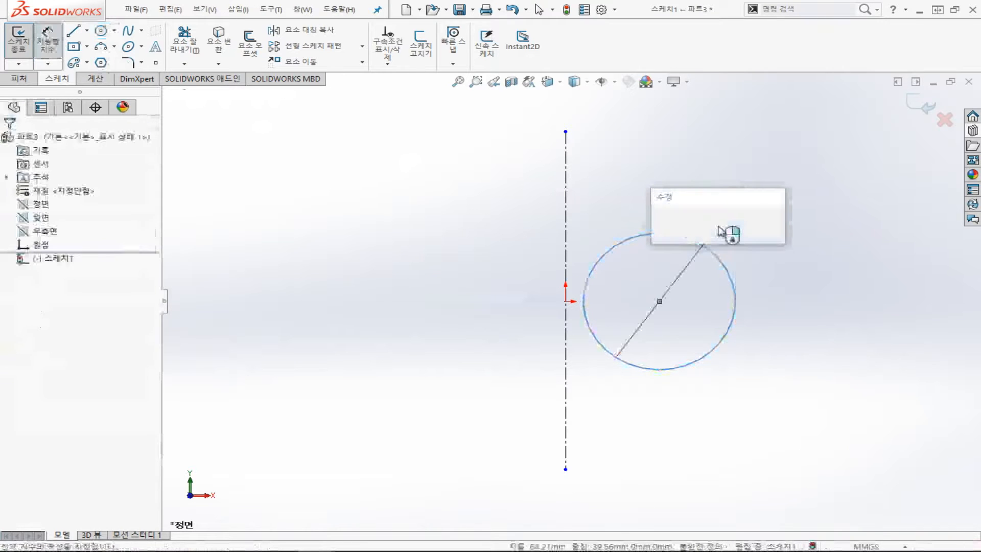
pyautogui.write('60')
pyautogui.press('Return')
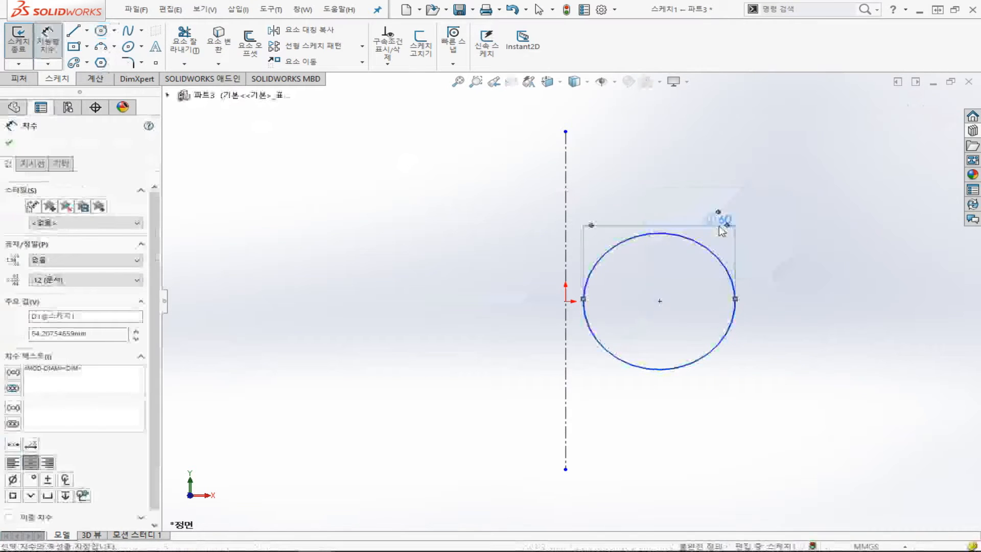
# Dimension the circle's center 60 mm from the origin and leave the dimension tool
pyautogui.click(565, 302)
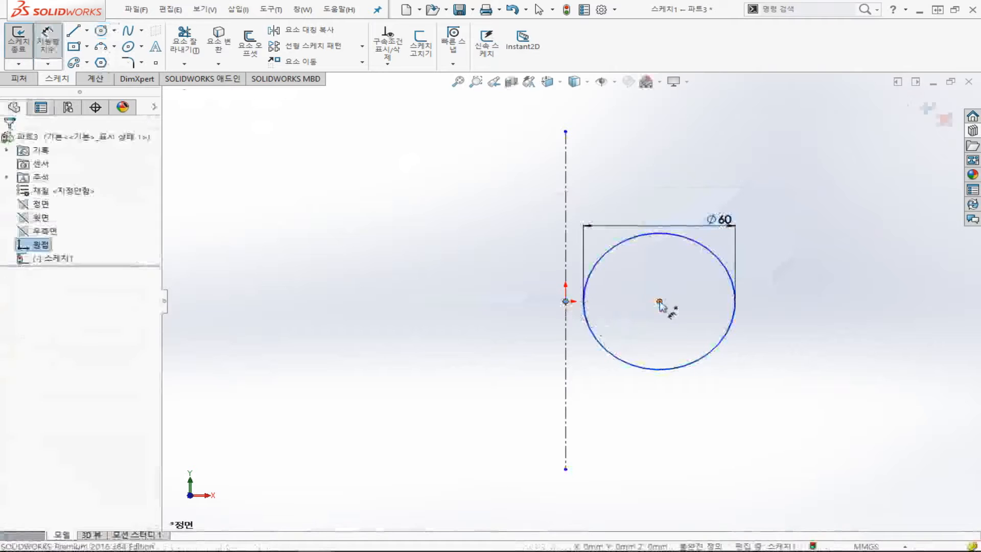
pyautogui.click(660, 301)
pyautogui.click(622, 384)
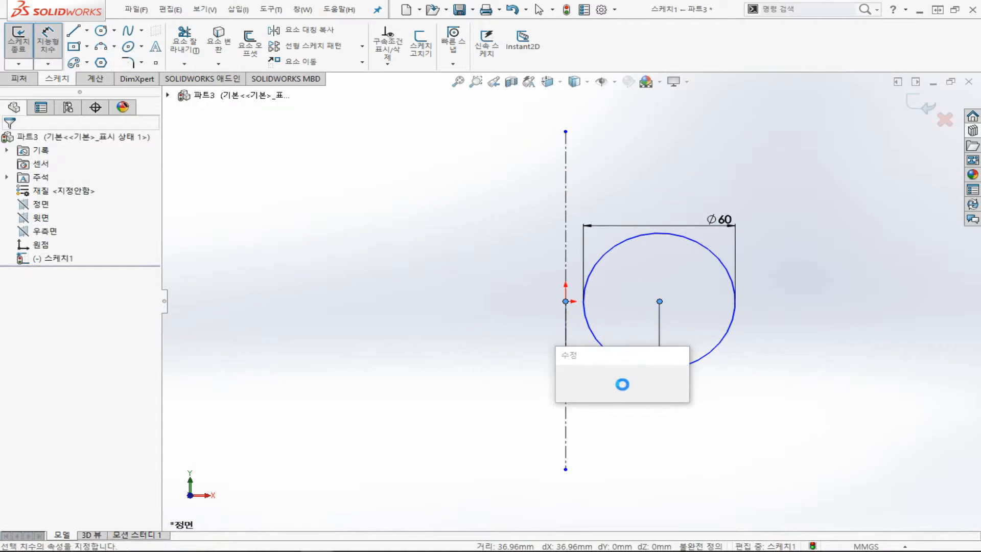
pyautogui.write('60')
pyautogui.press('Return')
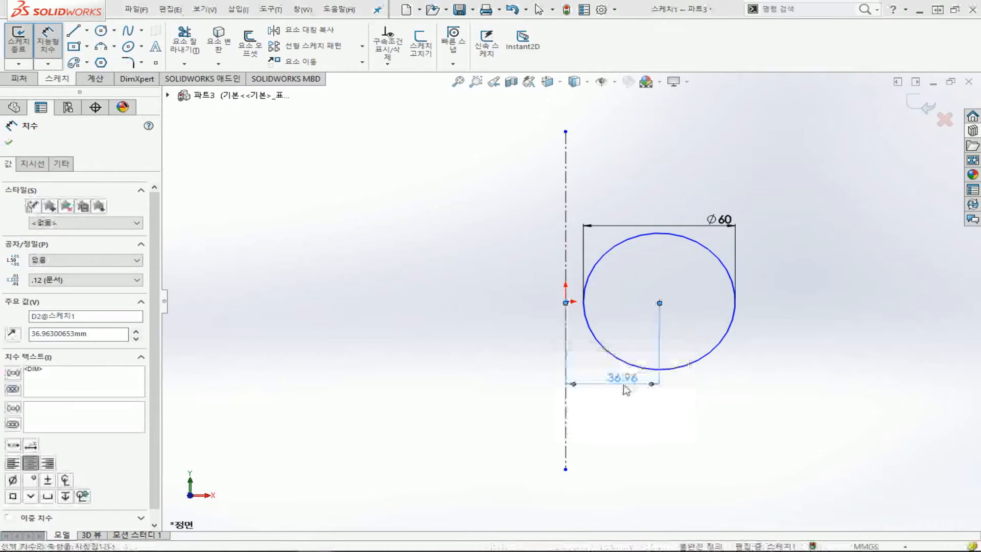
pyautogui.press('Escape')
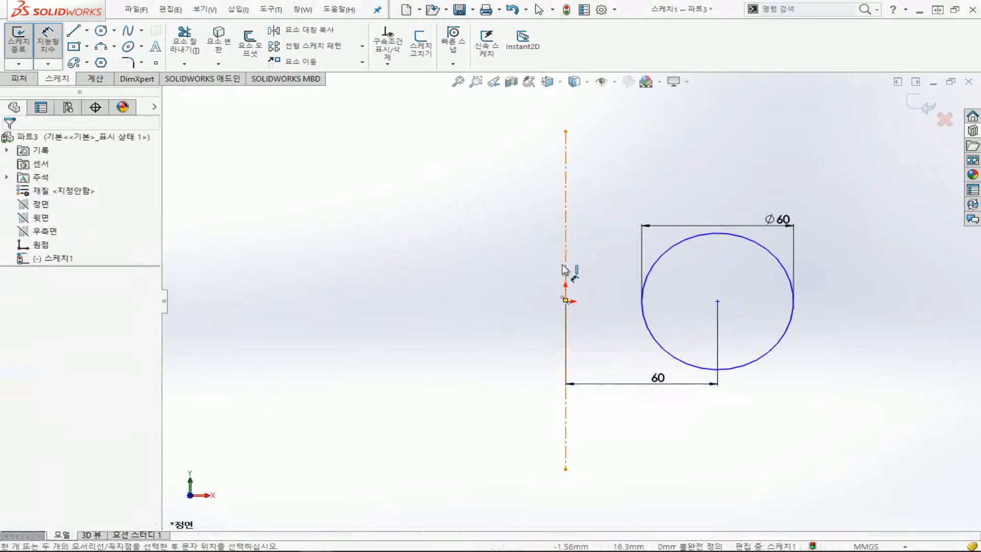
pyautogui.press('Escape')
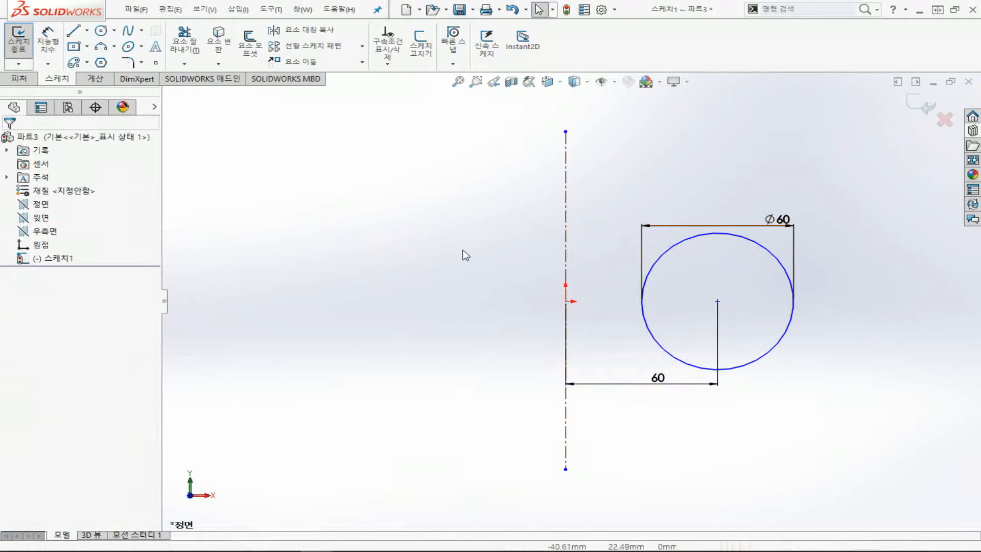
# Add a horizontal (수평) relation between the origin and the circle's center
pyautogui.click(566, 302)
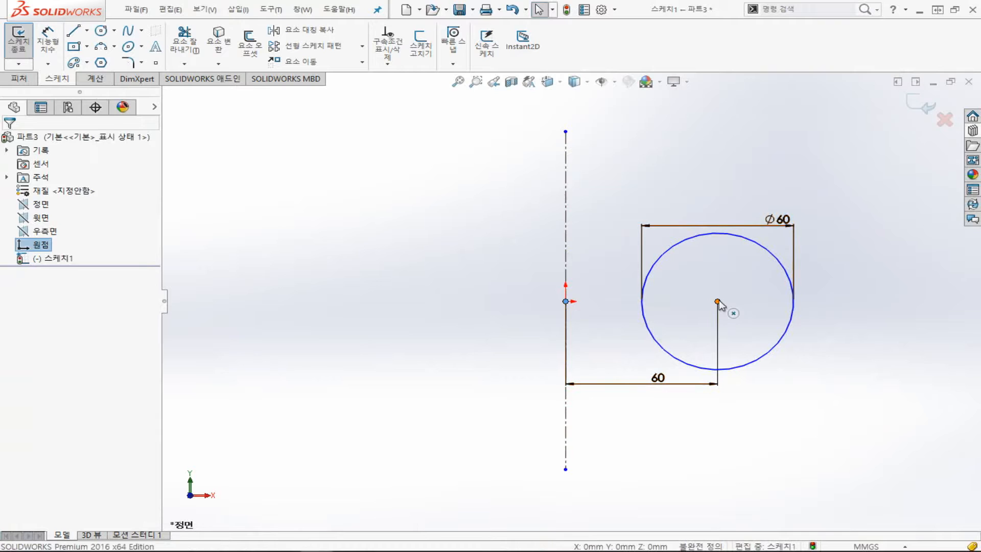
pyautogui.keyDown('ctrl'); pyautogui.click(718, 302); pyautogui.keyUp('ctrl')
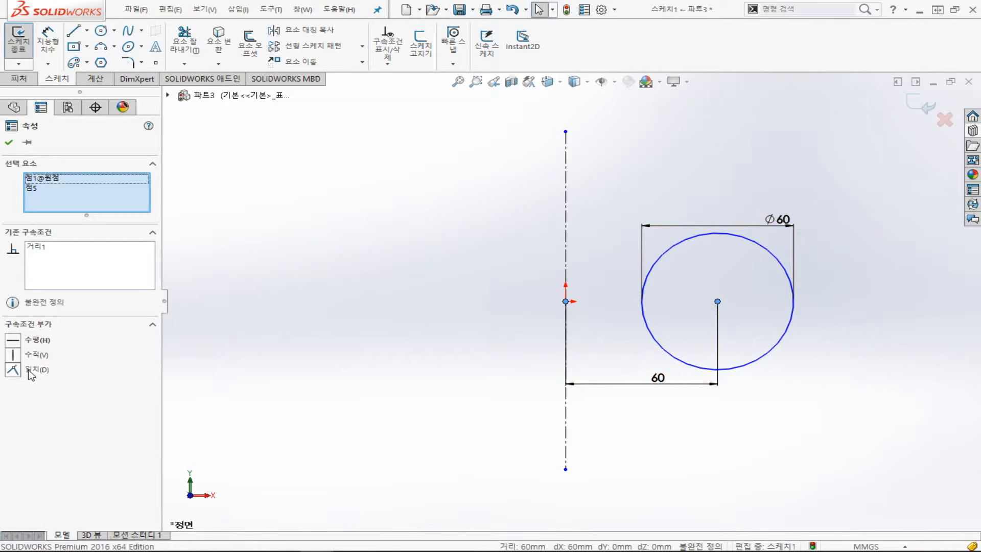
pyautogui.click(36, 340)
pyautogui.click(358, 210)
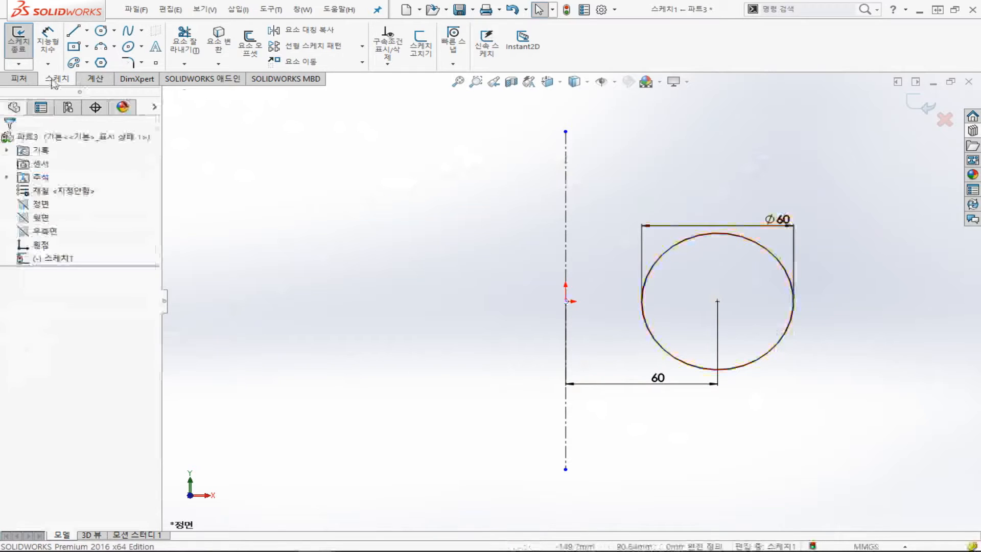
# Close the circle sketch, start a revolved boss about the vertical construction line, and review its end-condition options in isometric view
pyautogui.click(18, 41)
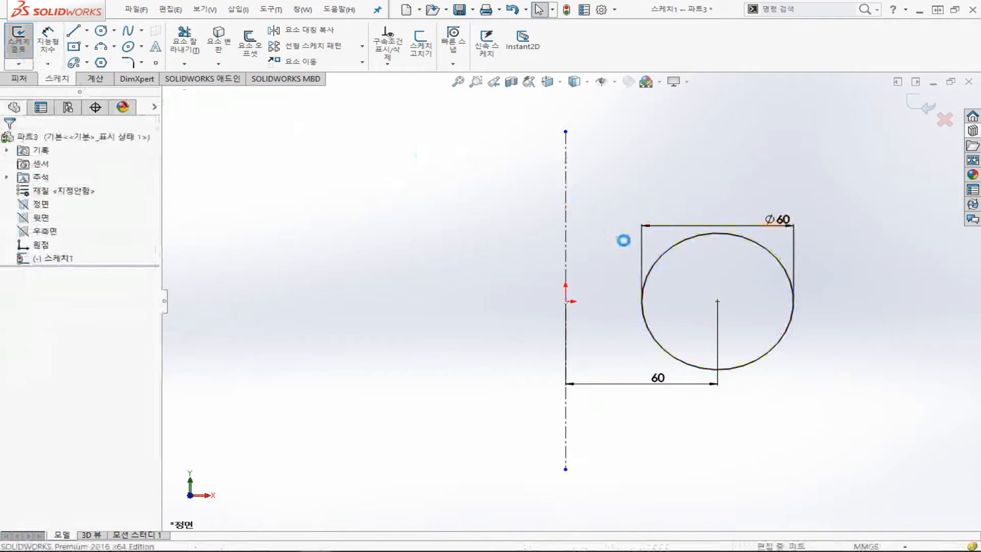
pyautogui.click(20, 78)
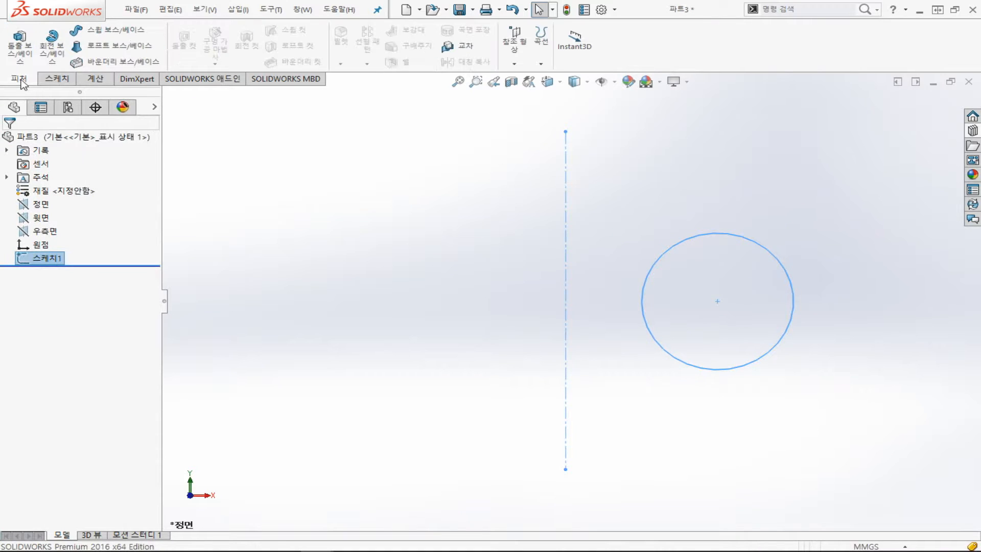
pyautogui.click(54, 52)
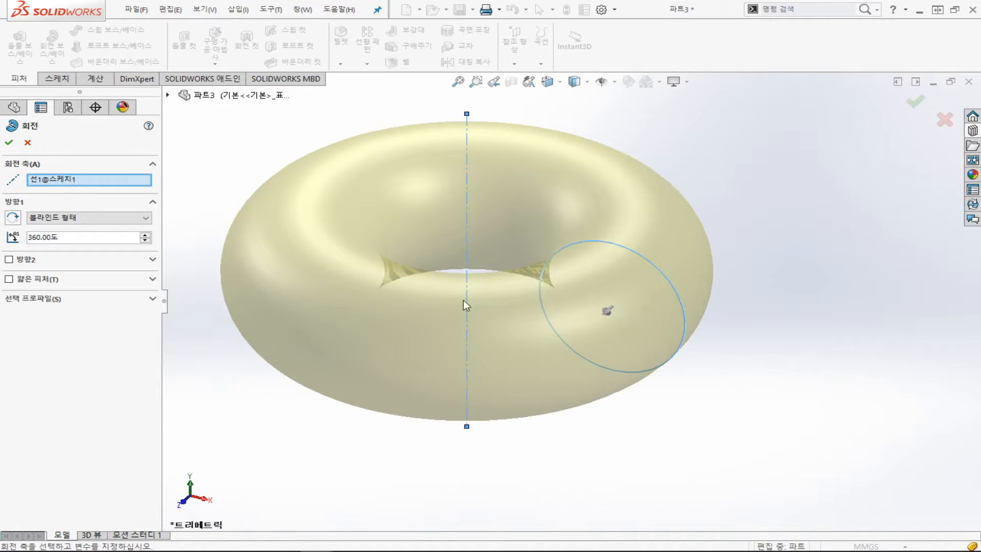
pyautogui.moveTo(440, 210); pyautogui.dragTo(451, 193, button='middle')
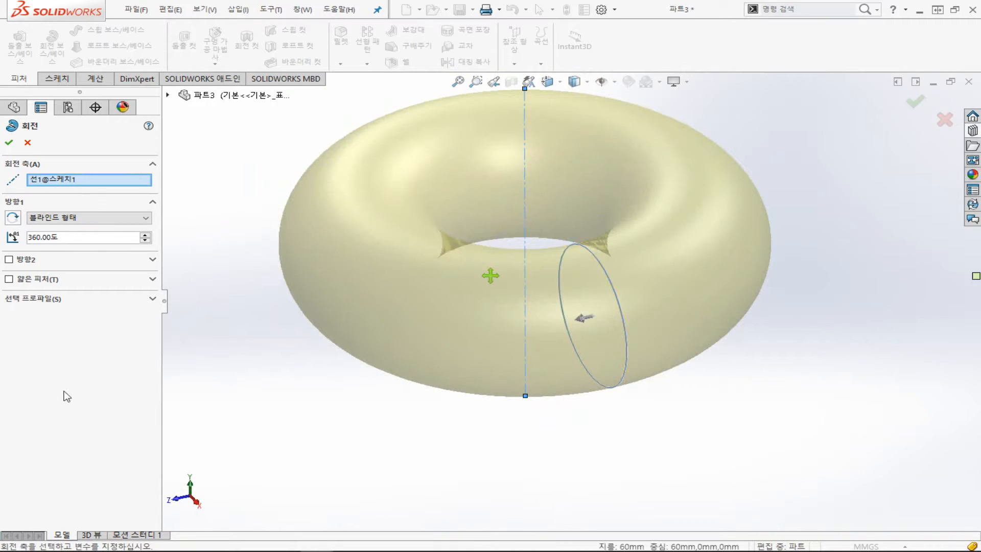
pyautogui.hotkey('ctrl', '7')
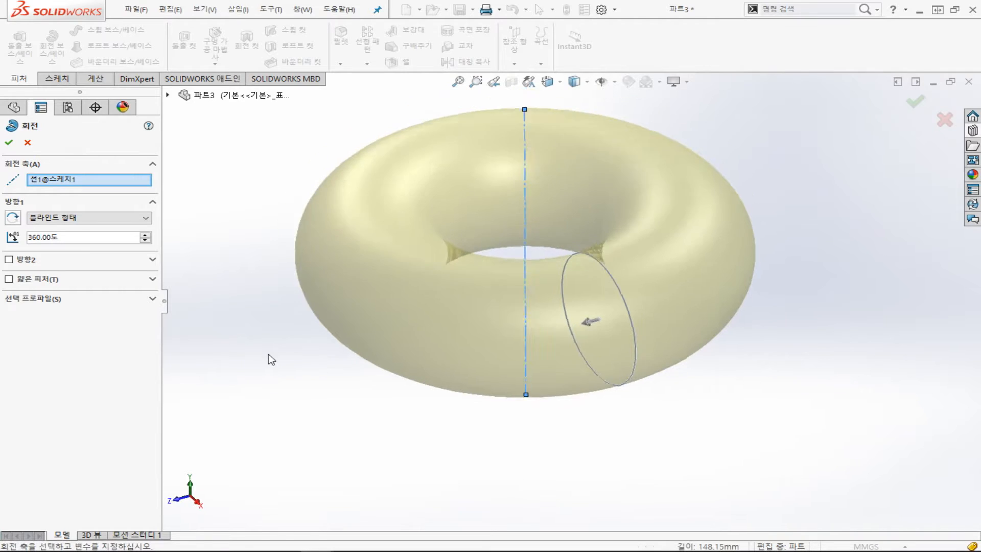
pyautogui.click(108, 217)
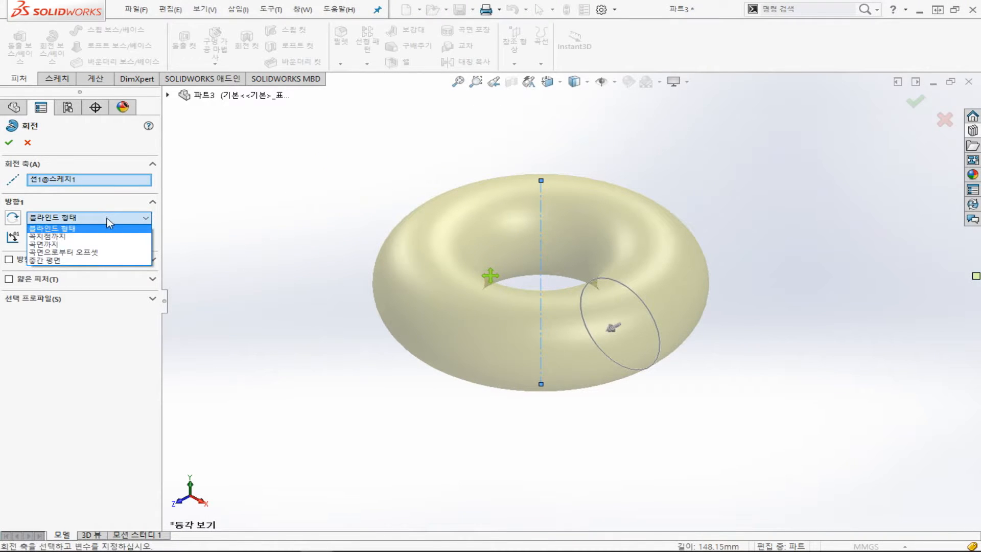
pyautogui.click(262, 234)
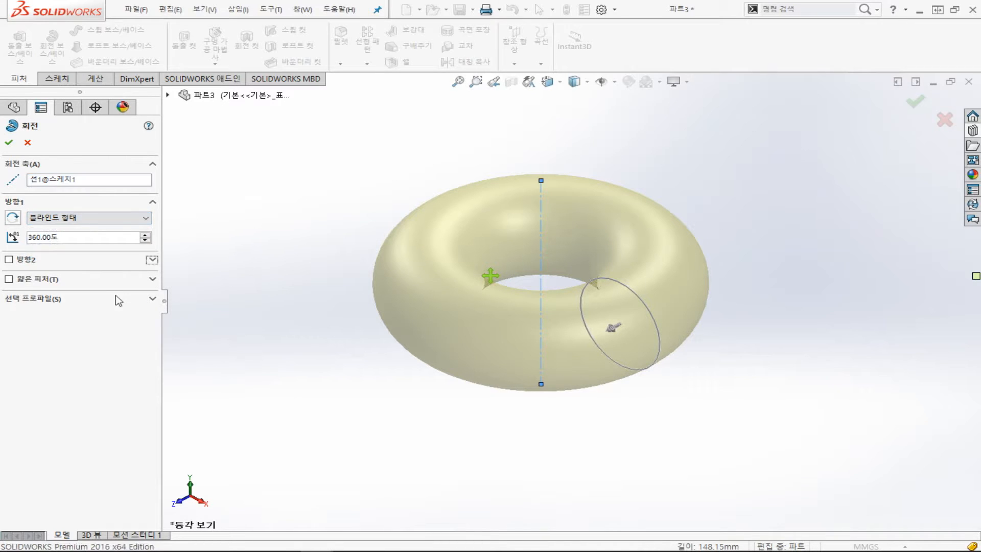
# Revolve the circle about the construction line by 90 degrees in direction 1 and 60 degrees in direction 2
pyautogui.click(9, 260)
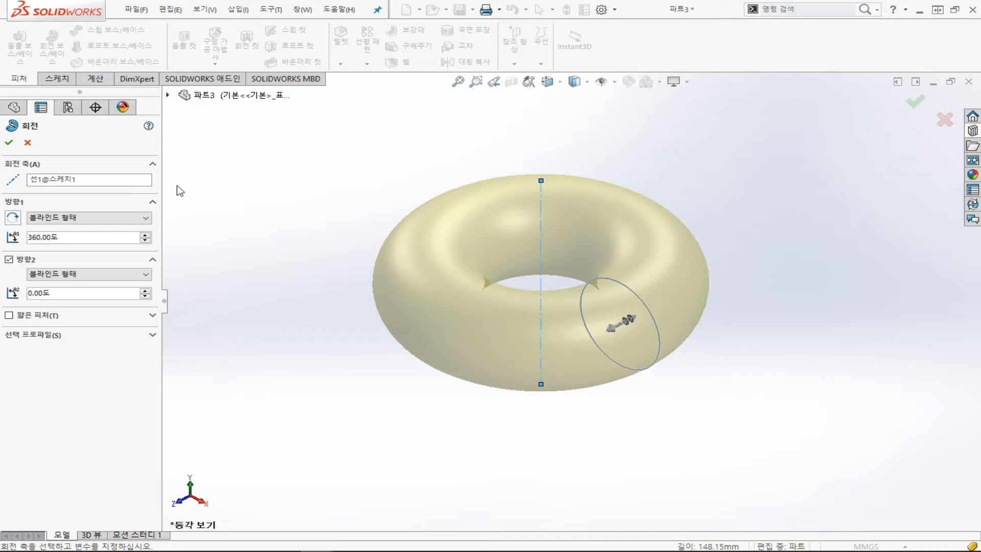
pyautogui.doubleClick(111, 238)
pyautogui.write('90')
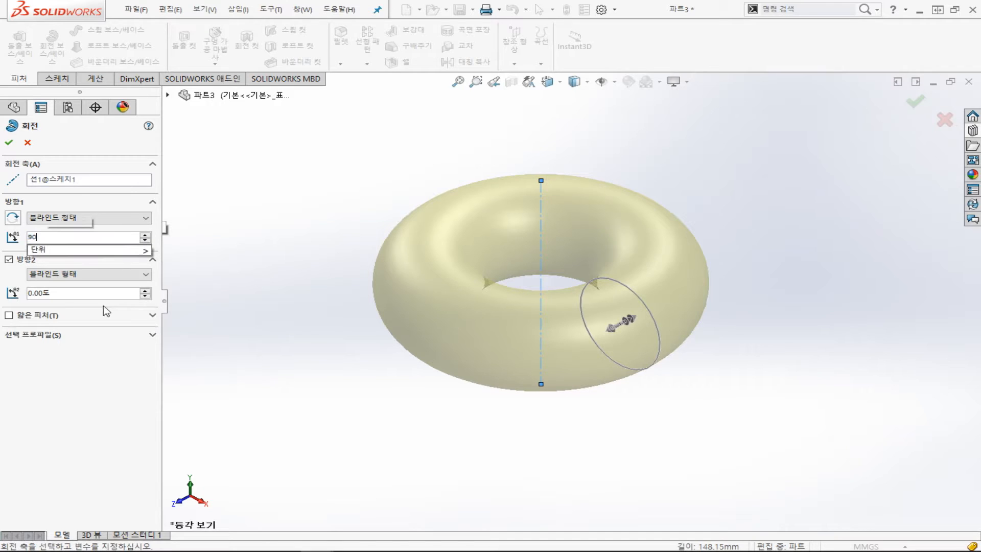
pyautogui.press('Return')
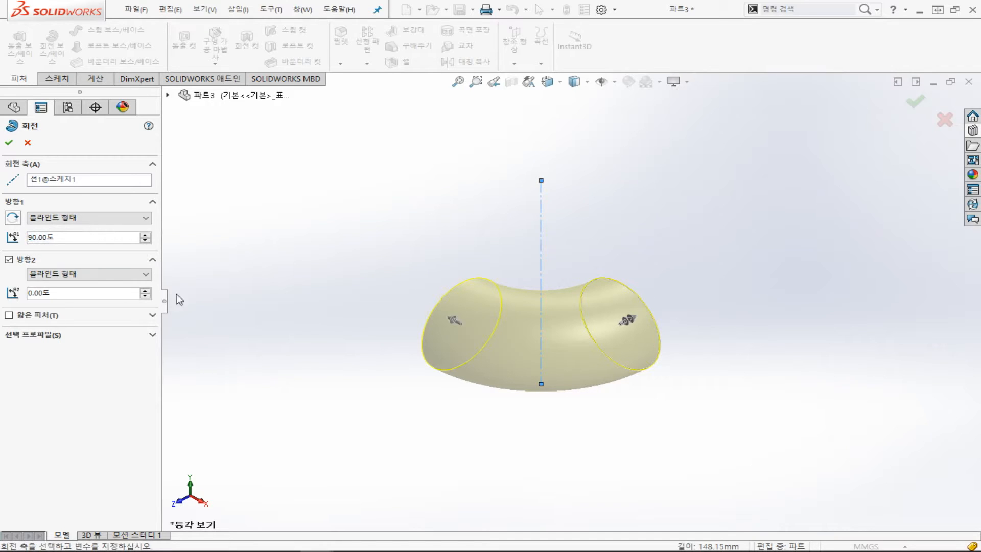
pyautogui.doubleClick(120, 290)
pyautogui.write('60')
pyautogui.press('Return')
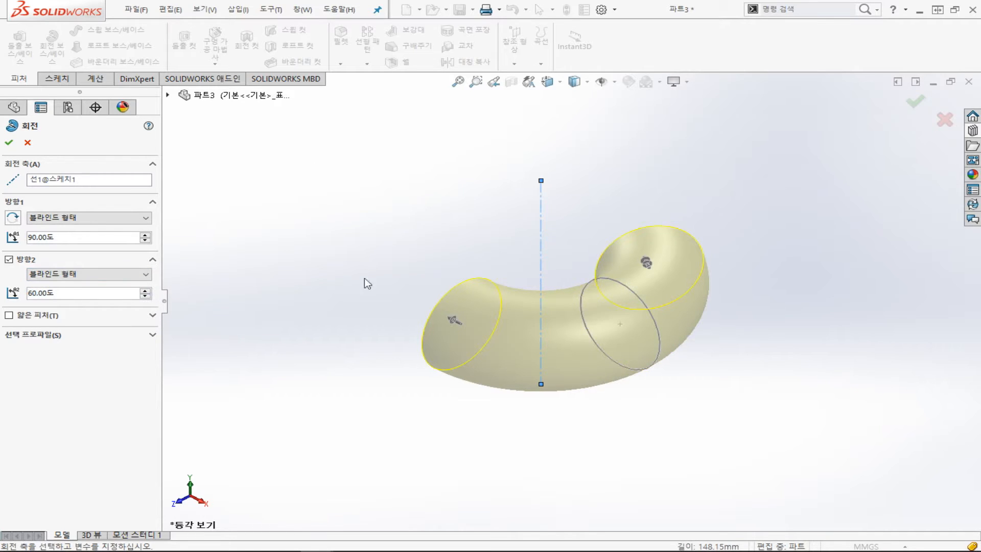
pyautogui.click(8, 142)
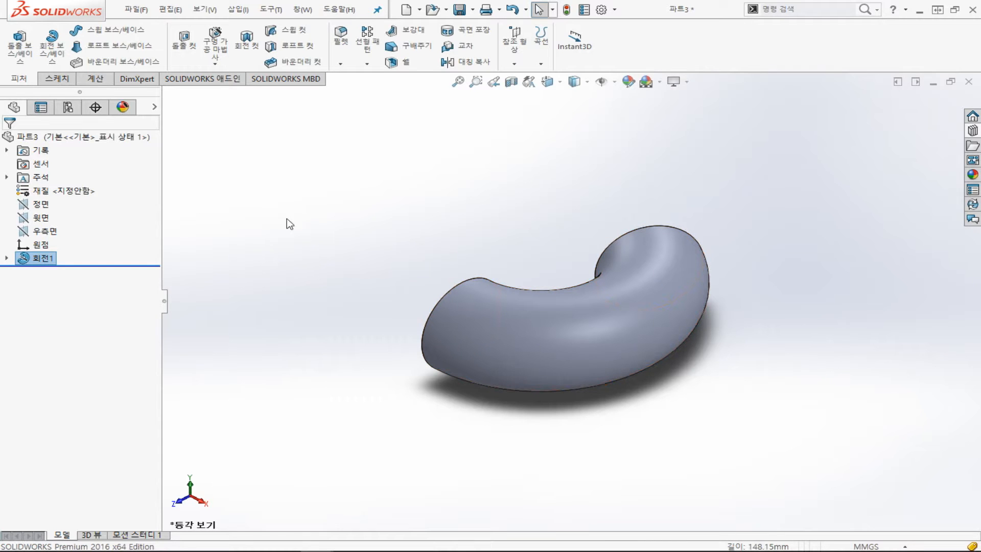
# Delete the revolved feature but keep its circle sketch
pyautogui.click(44, 258)
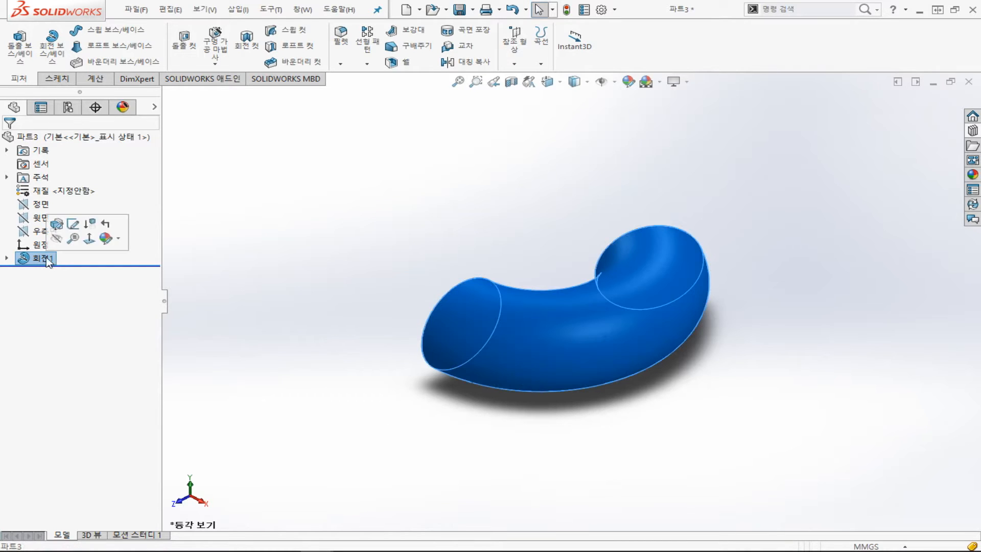
pyautogui.click(42, 258)
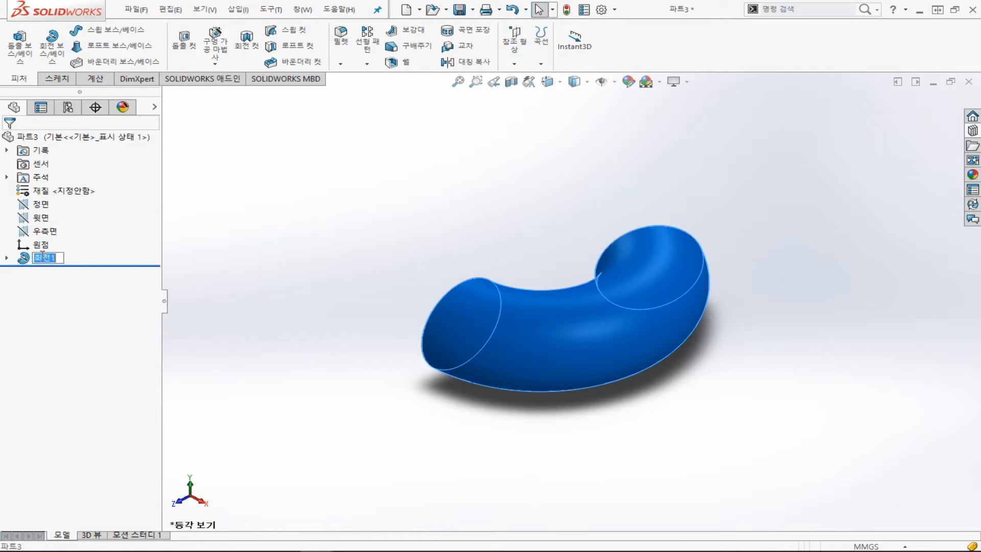
pyautogui.click(261, 307)
pyautogui.click(30, 260)
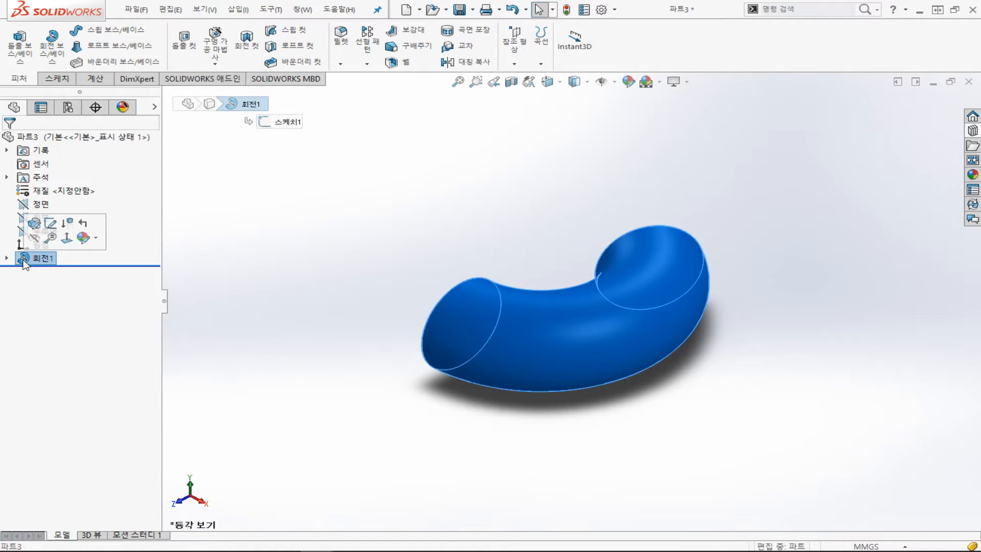
pyautogui.press('Delete')
pyautogui.click(259, 198)
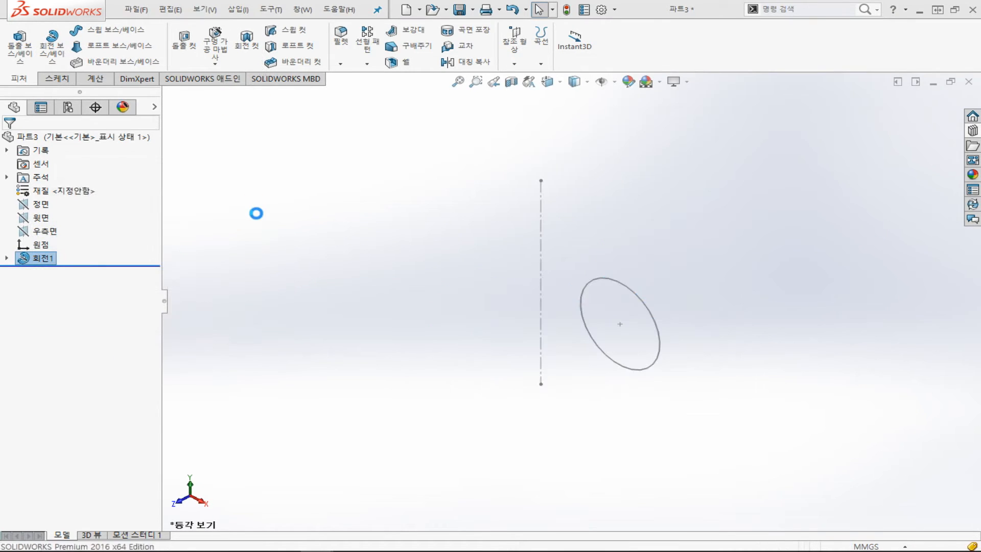
# Sketch a center rectangle about 110 mm by 186 mm on the top plane (윗면), centered on the origin
pyautogui.click(41, 217)
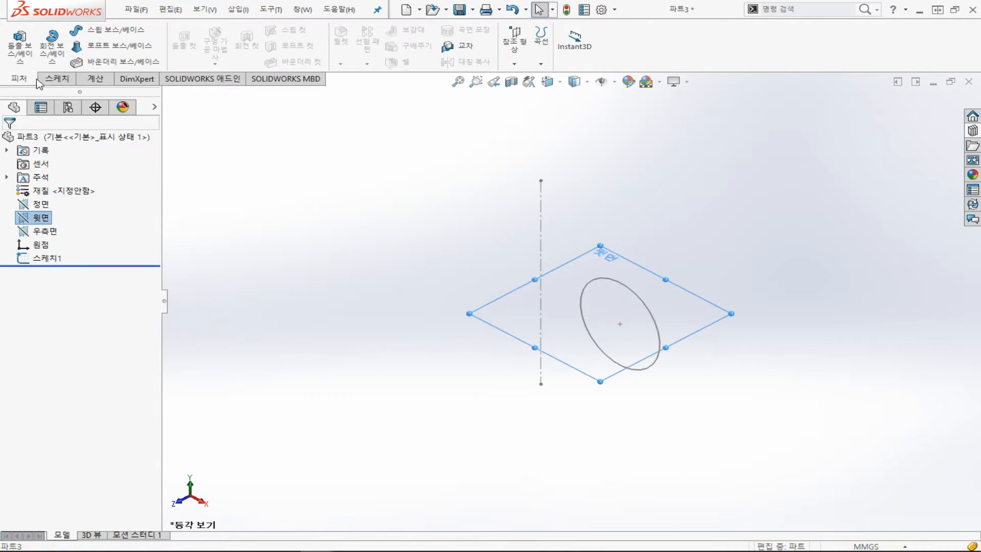
pyautogui.click(65, 77)
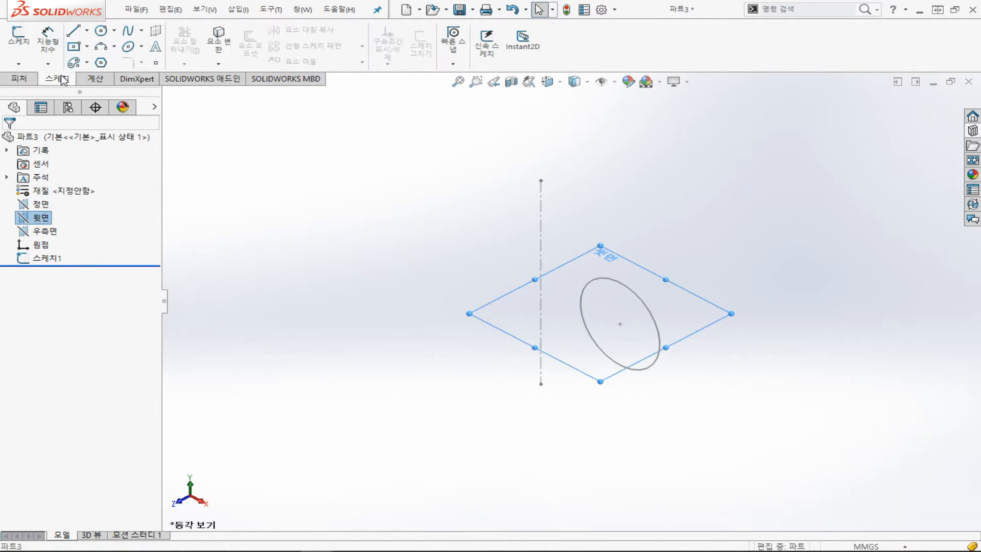
pyautogui.click(74, 46)
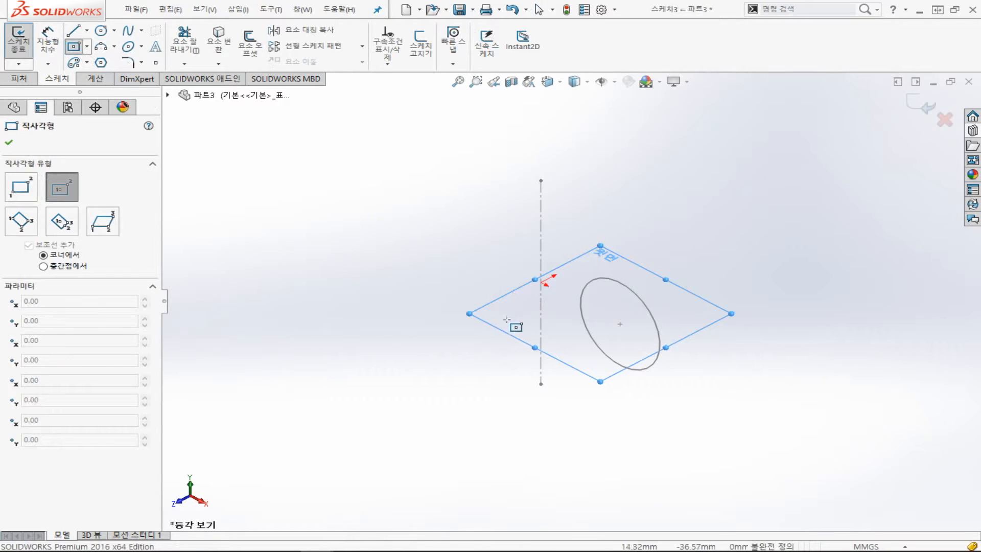
pyautogui.click(542, 282)
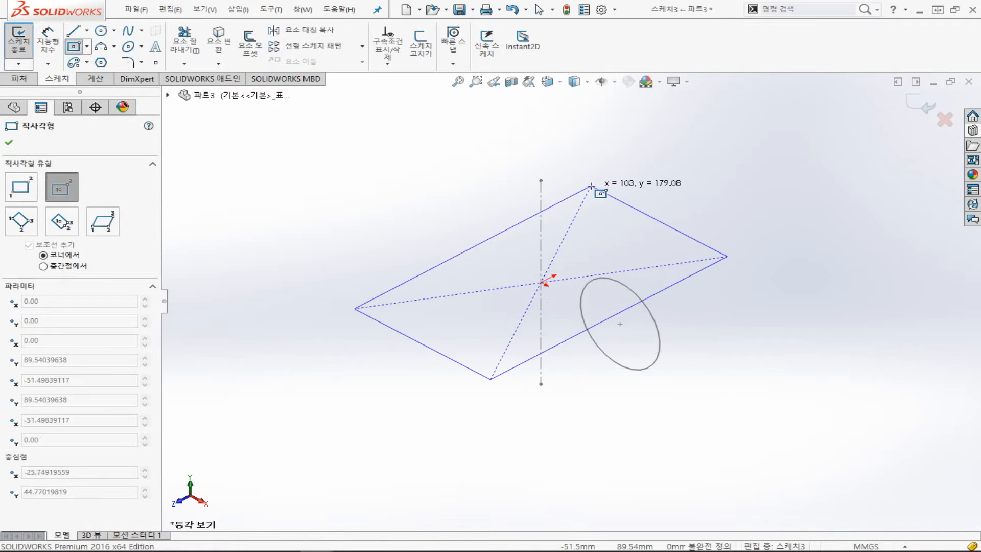
pyautogui.click(591, 180)
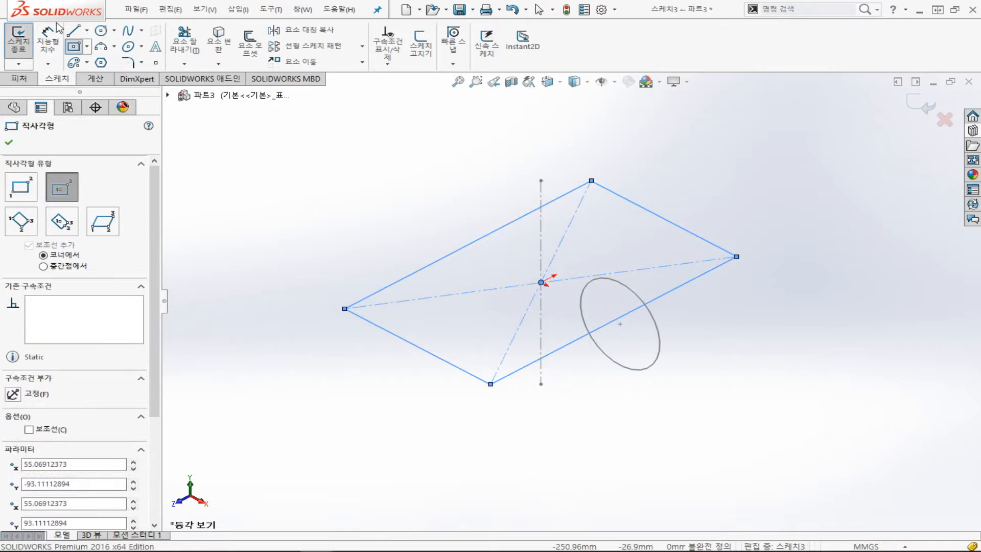
# Dimension the rectangle's shorter side as 60 mm
pyautogui.click(41, 47)
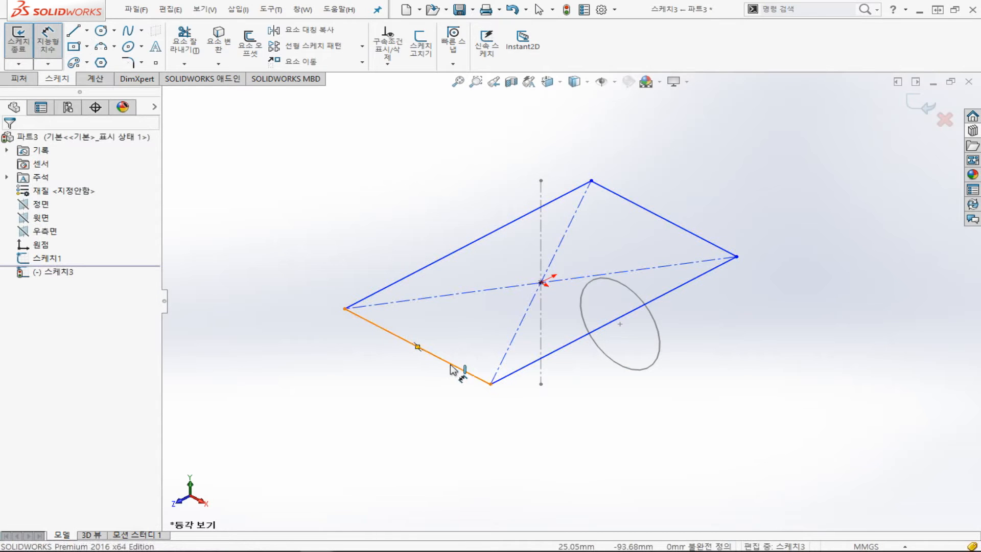
pyautogui.click(452, 364)
pyautogui.click(389, 376)
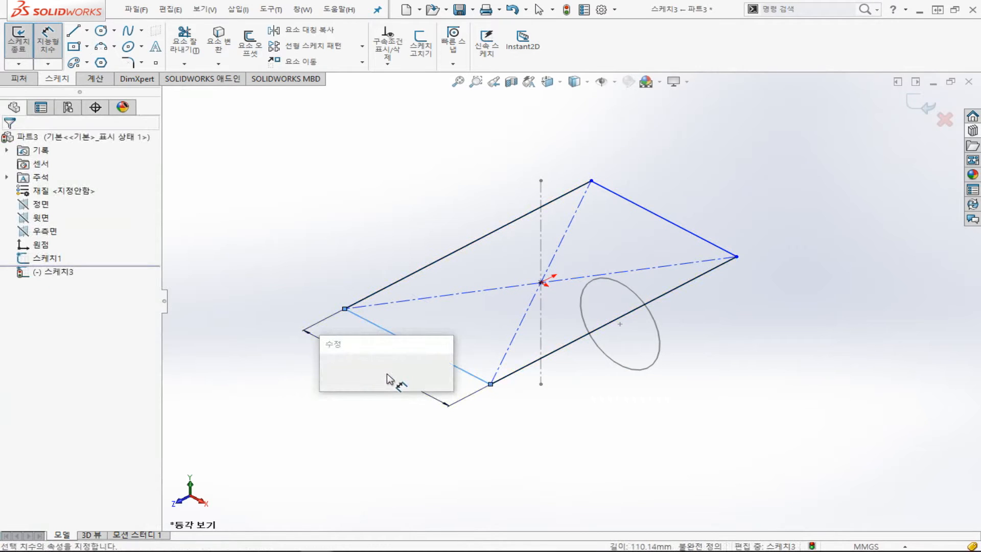
pyautogui.write('60')
pyautogui.press('Return')
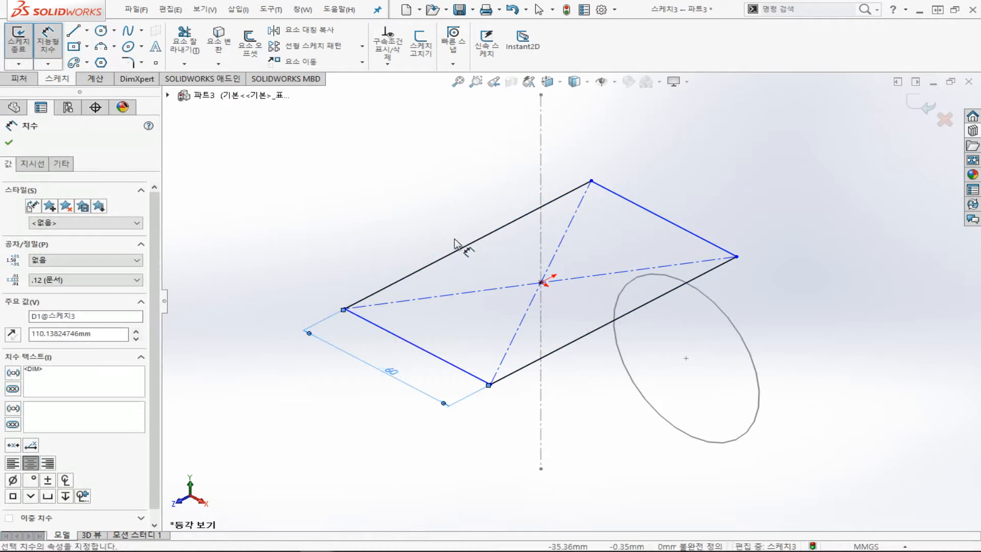
# Dimension the adjacent side of the rectangle as 80 mm
pyautogui.click(461, 250)
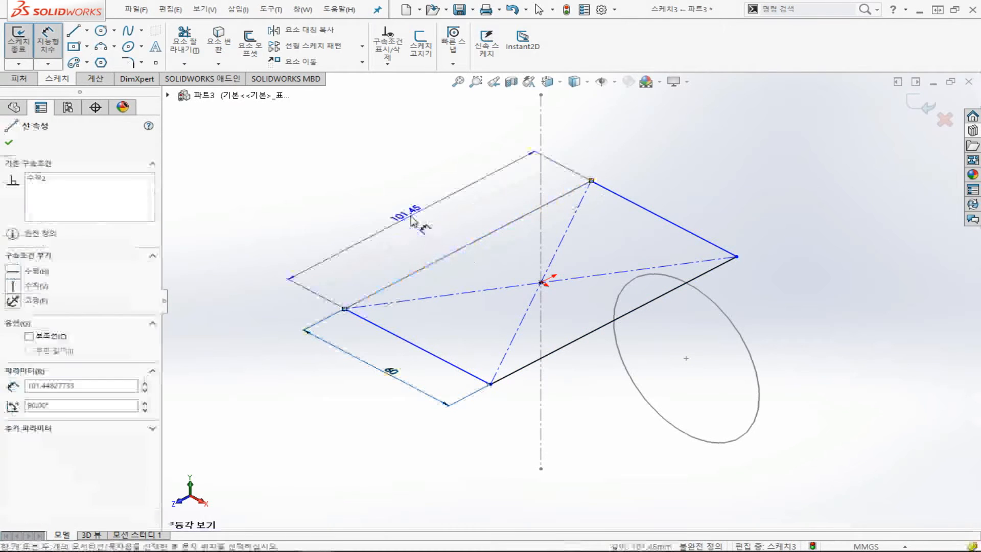
pyautogui.click(411, 221)
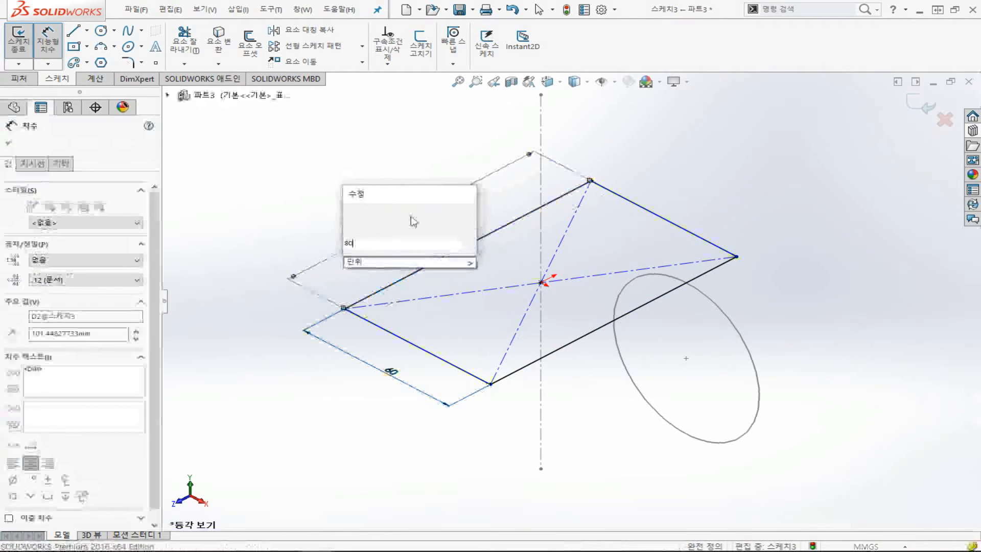
pyautogui.press('Return')
pyautogui.write('80')
pyautogui.press('Return')
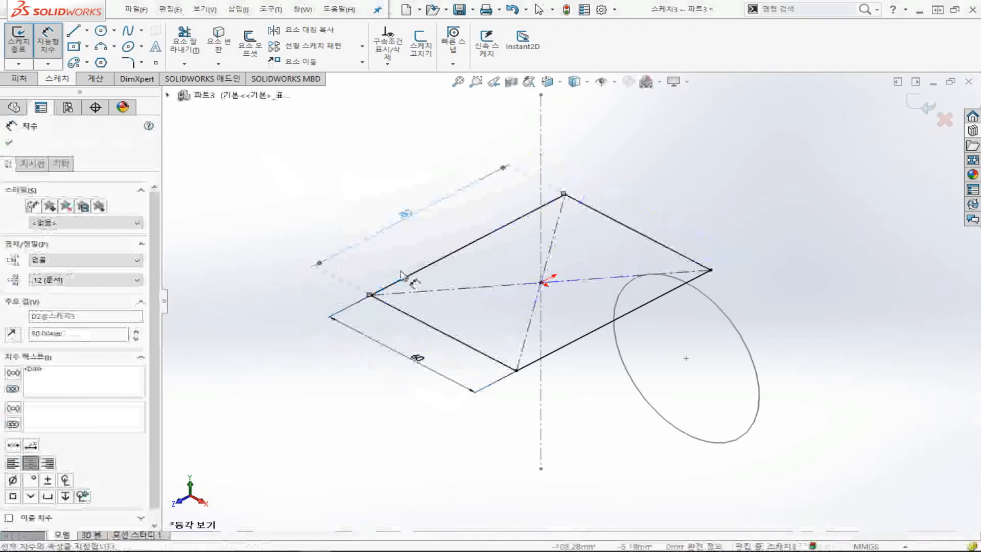
# Set the rectangle's 60 mm dimension to 80 mm so the profile is square
pyautogui.doubleClick(409, 211)
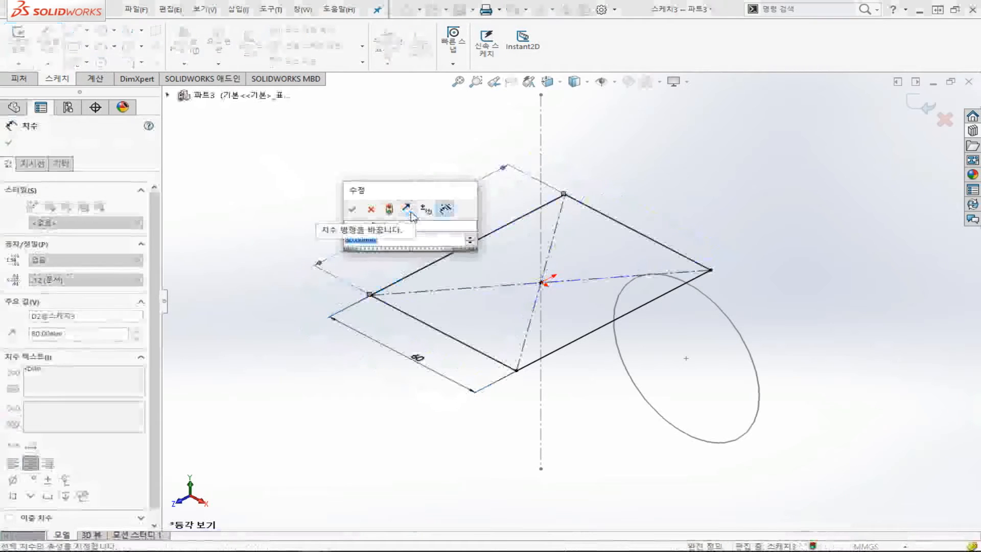
pyautogui.press('Escape')
pyautogui.press('Escape')
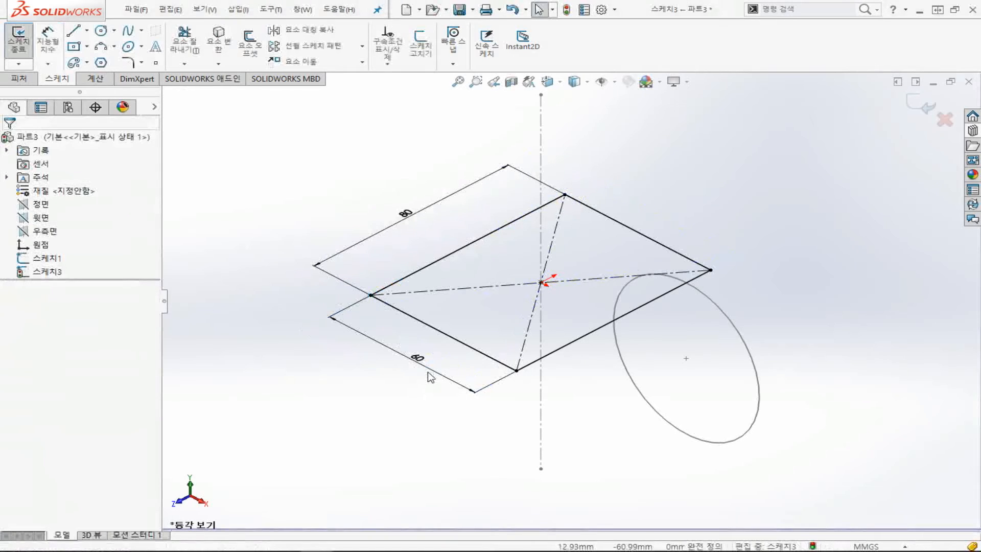
pyautogui.click(432, 375)
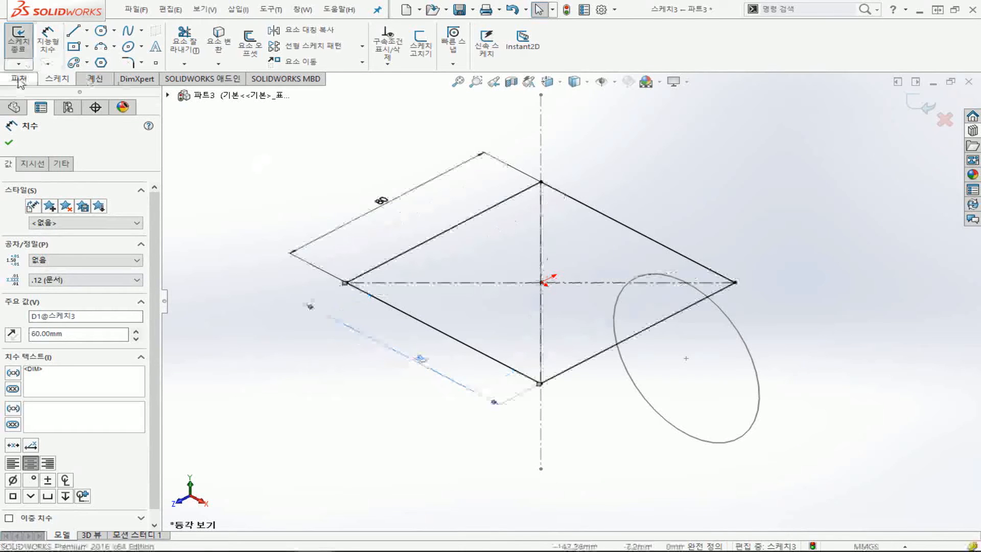
# Extrude the square profile as a boss with the mid-plane (중간 평면) end condition and a total depth of 100 mm
pyautogui.click(19, 80)
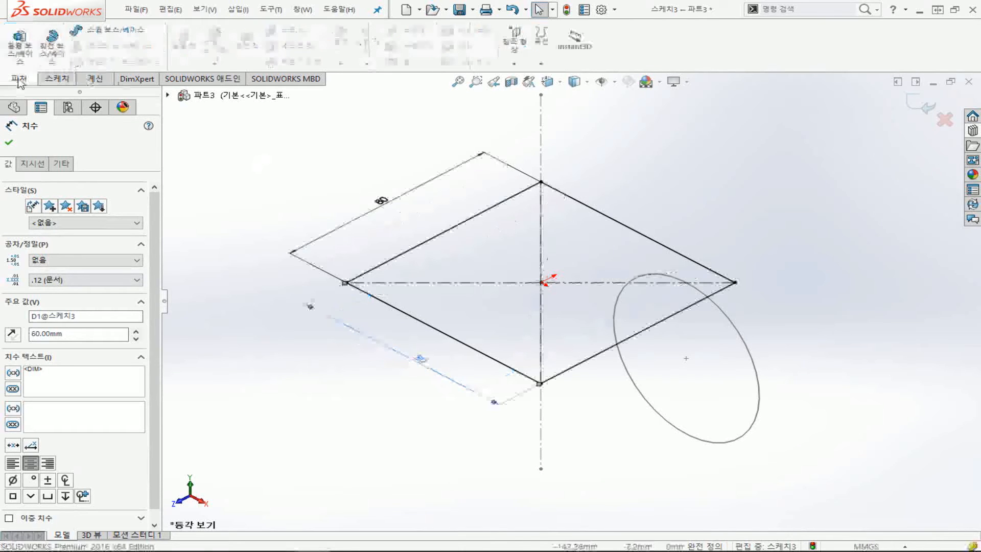
pyautogui.click(19, 49)
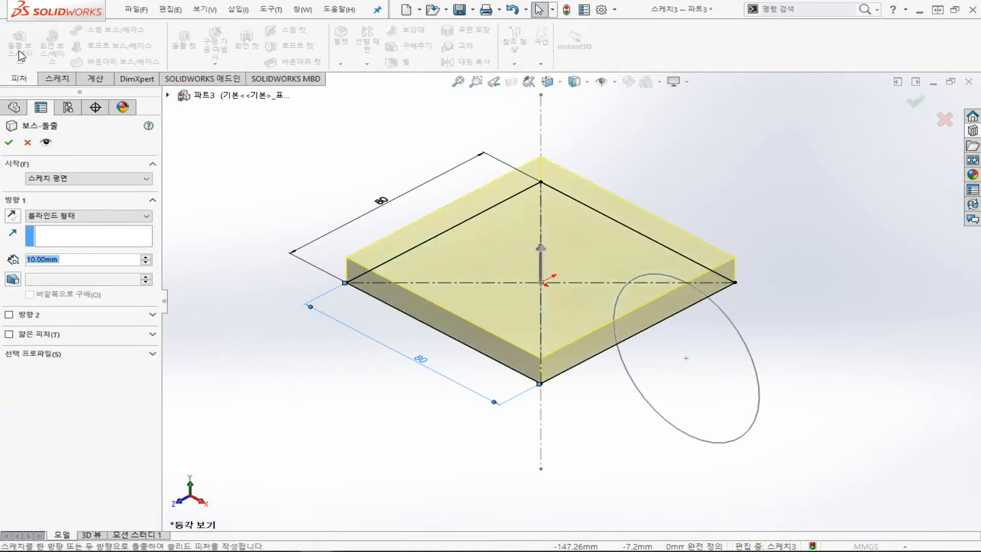
pyautogui.click(98, 216)
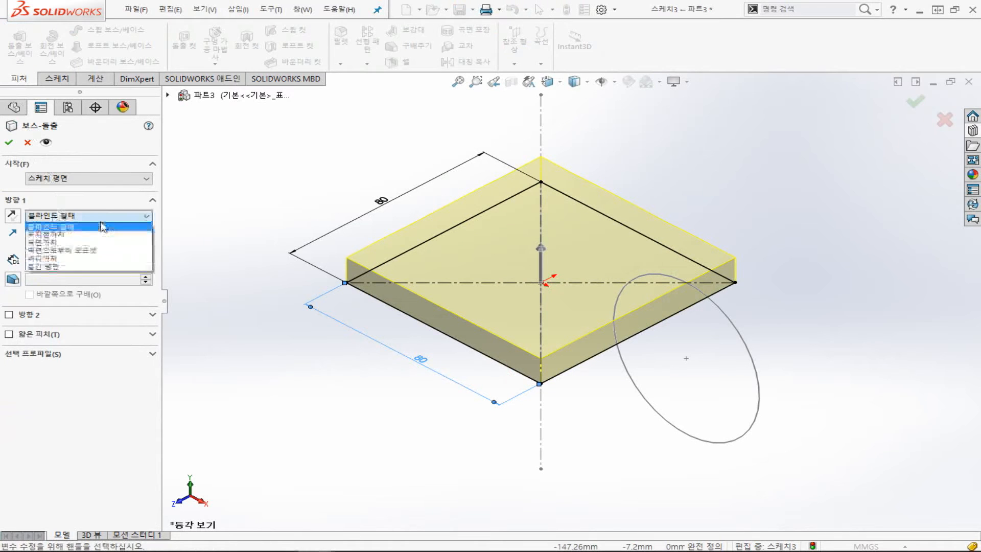
pyautogui.click(95, 267)
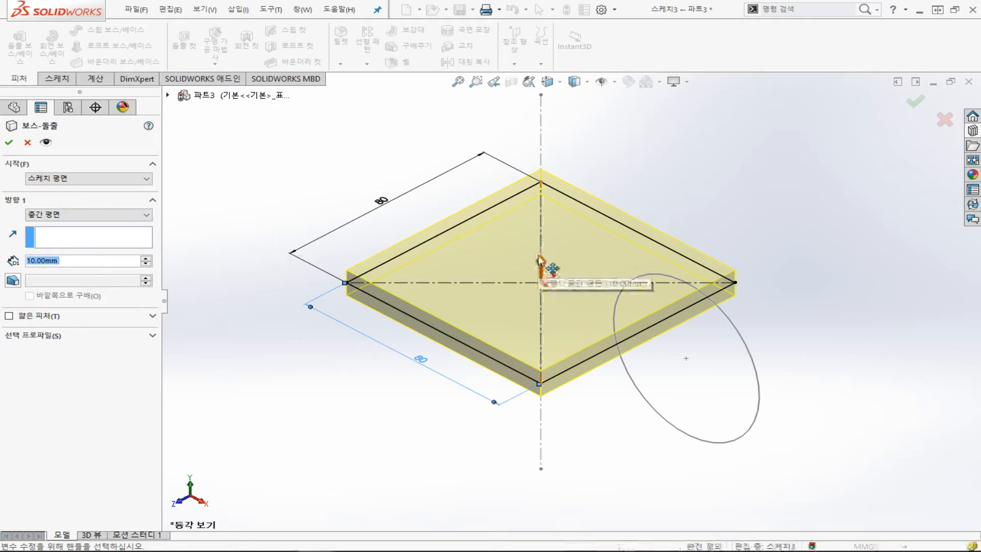
pyautogui.moveTo(539, 261); pyautogui.dragTo(540, 142)
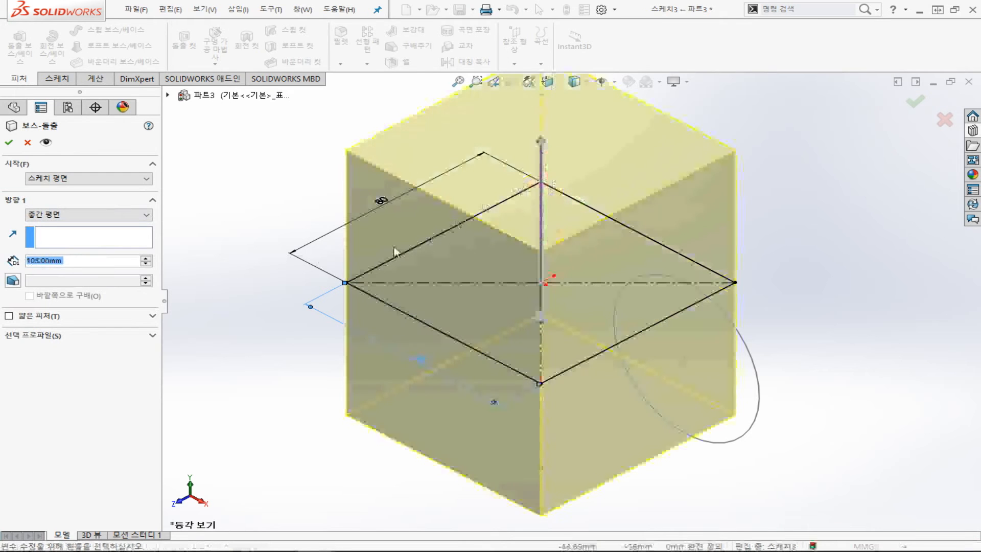
pyautogui.click(113, 261)
pyautogui.write('100')
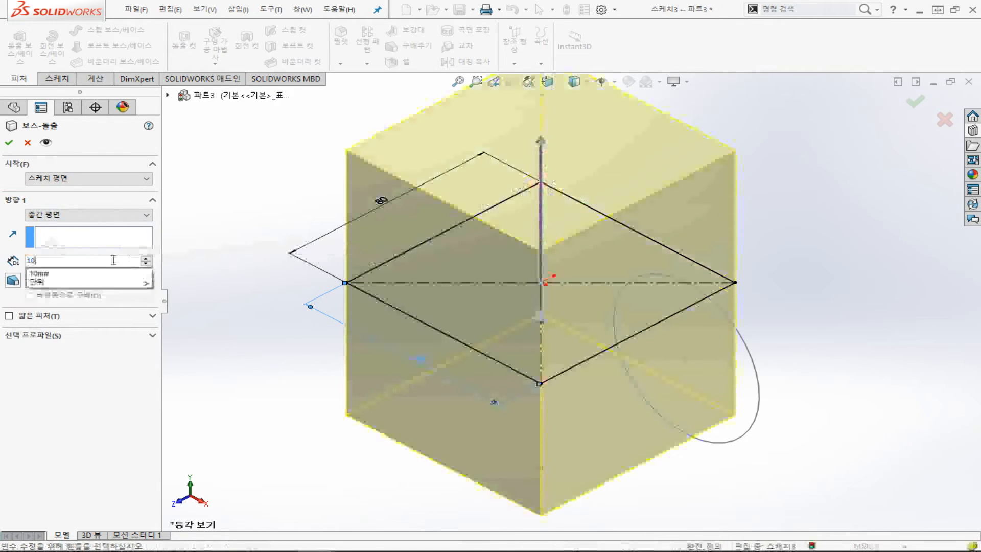
pyautogui.press('Return')
pyautogui.click(9, 143)
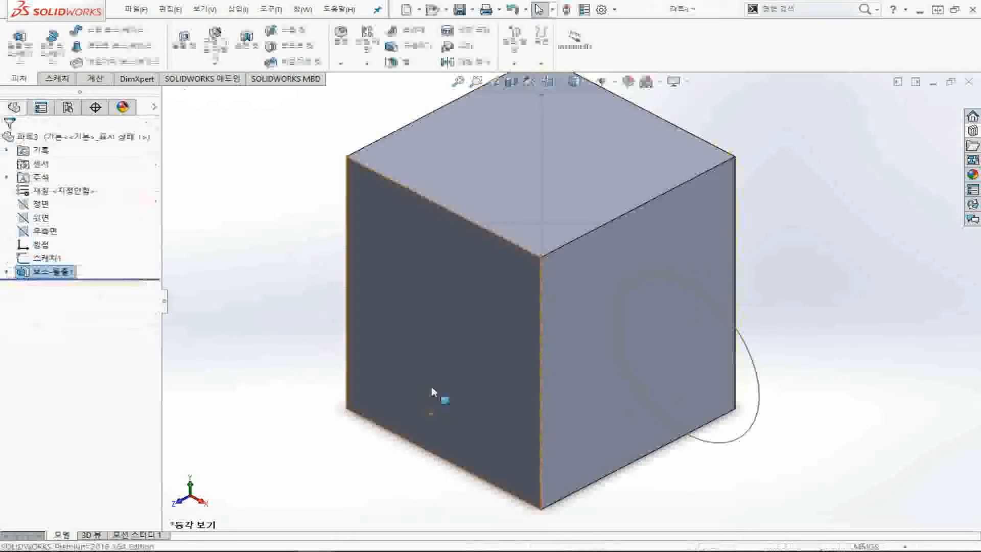
# Open the circle sketch (스케치1) to review its circle, vertical axis and dimensions, and exit it without edits
pyautogui.click(55, 263)
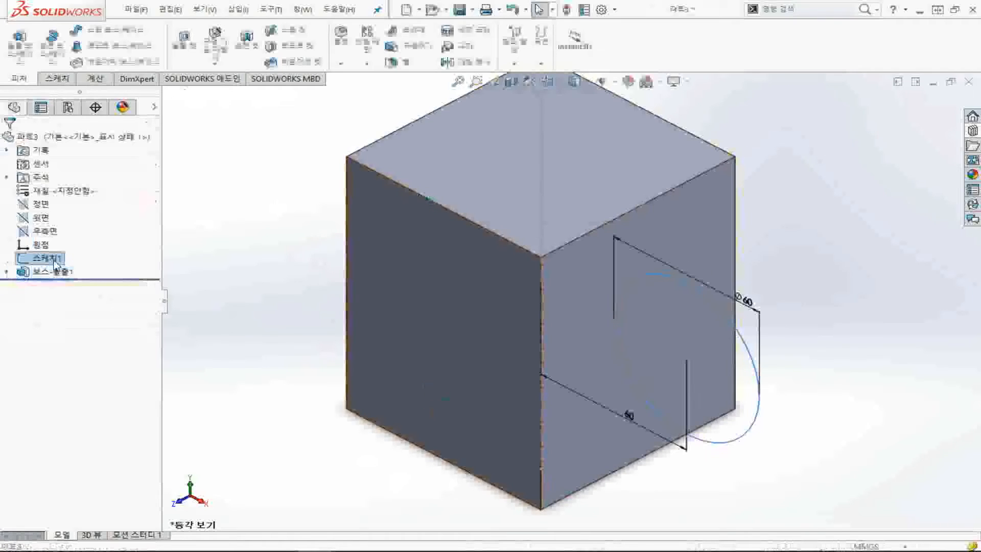
pyautogui.rightClick(33, 262)
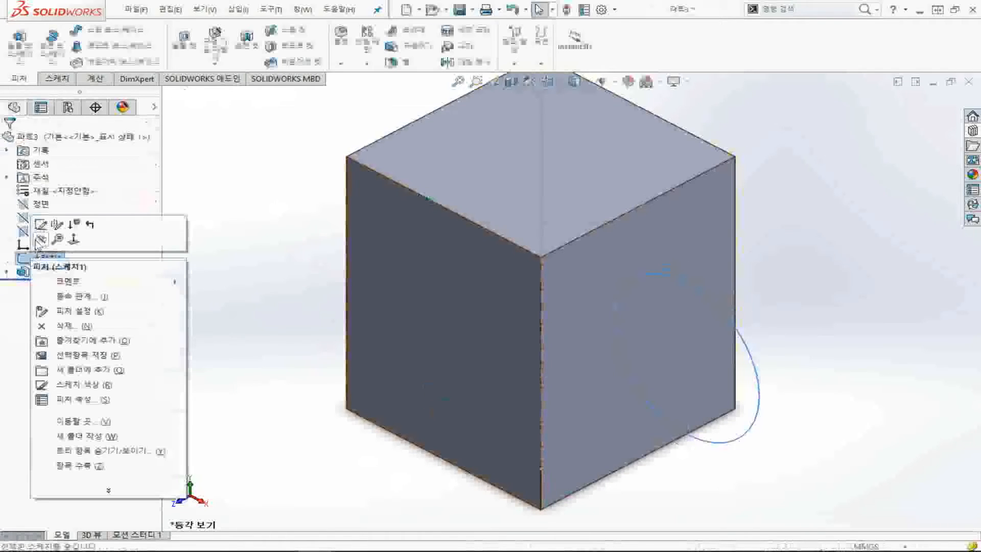
pyautogui.click(40, 226)
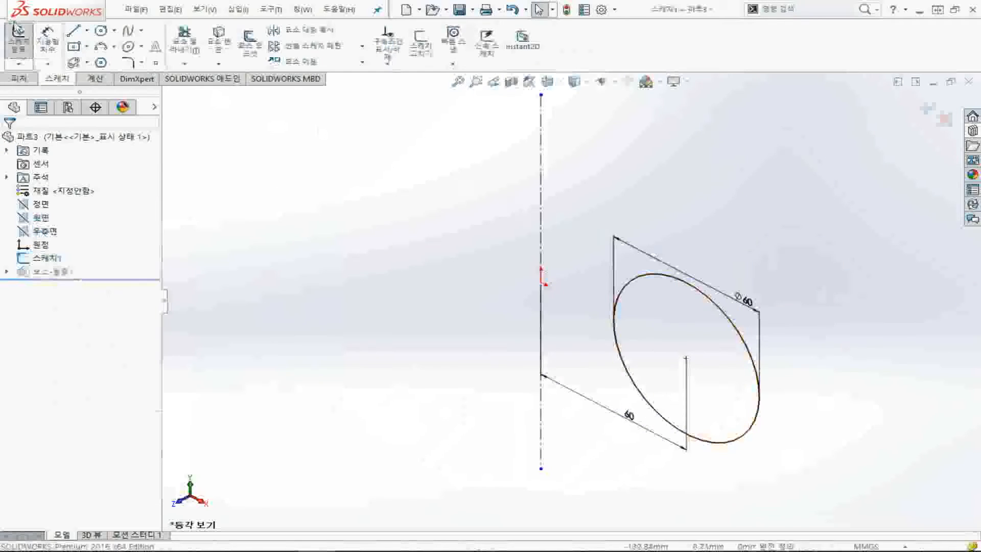
pyautogui.click(18, 37)
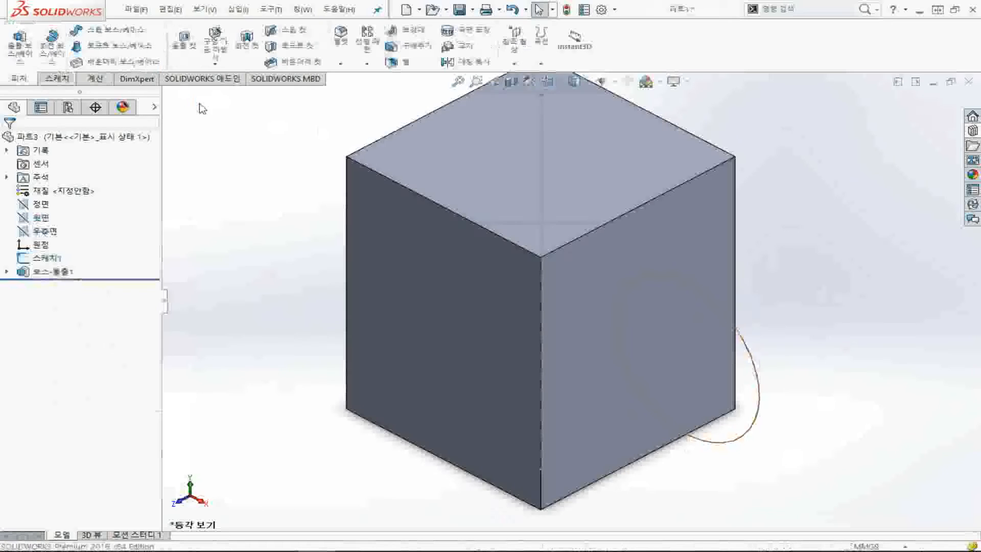
# Cut the block with a Revolved Cut of the circle sketch, 360 degrees blind about the sketch's vertical centerline
pyautogui.click(246, 43)
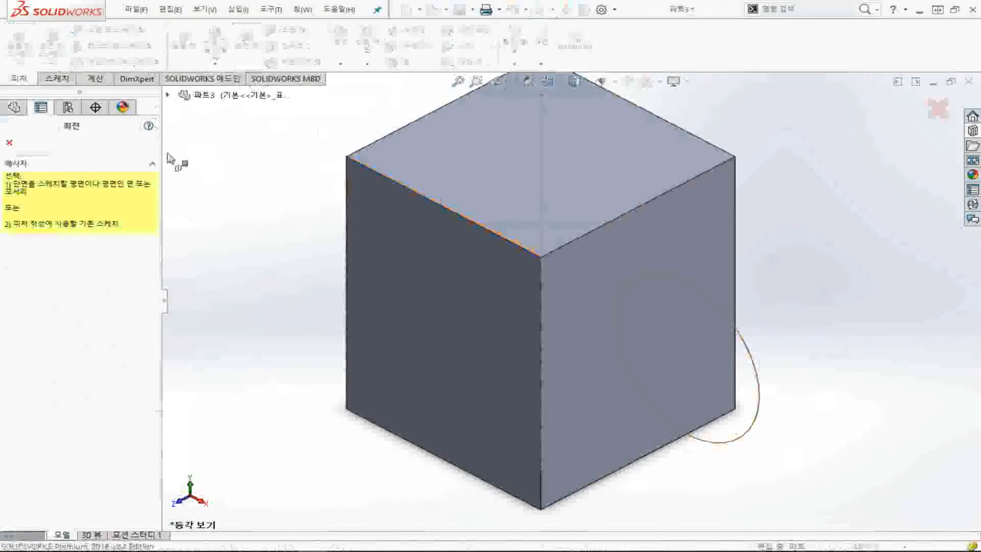
pyautogui.click(754, 360)
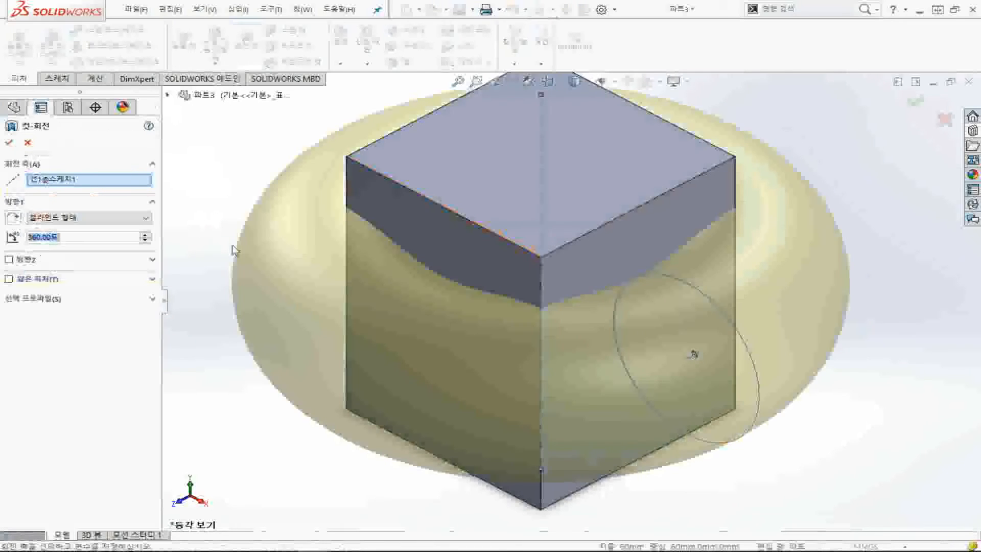
pyautogui.scroll(3, 233, 246)
pyautogui.click(11, 143)
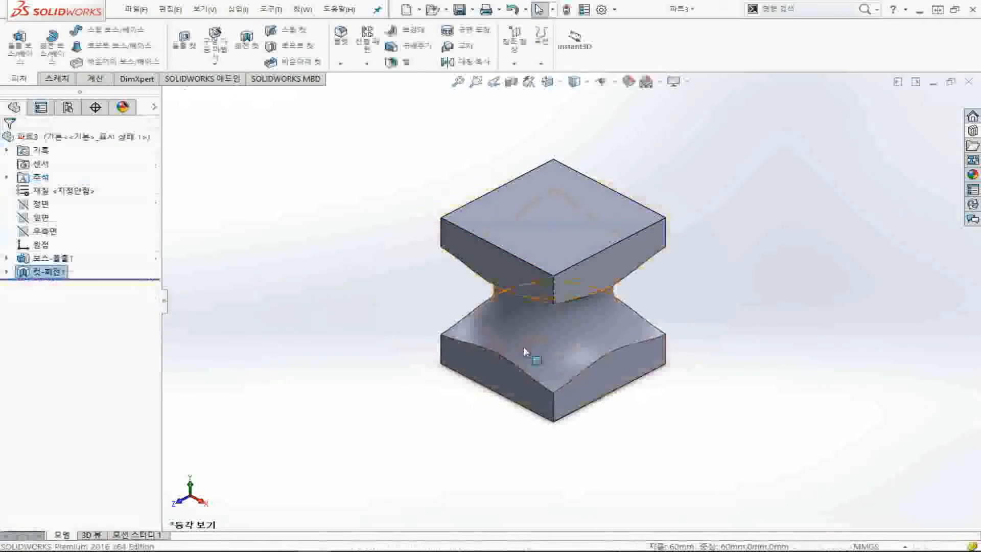
pyautogui.moveTo(526, 351); pyautogui.dragTo(564, 305, button='middle')
pyautogui.click(382, 319)
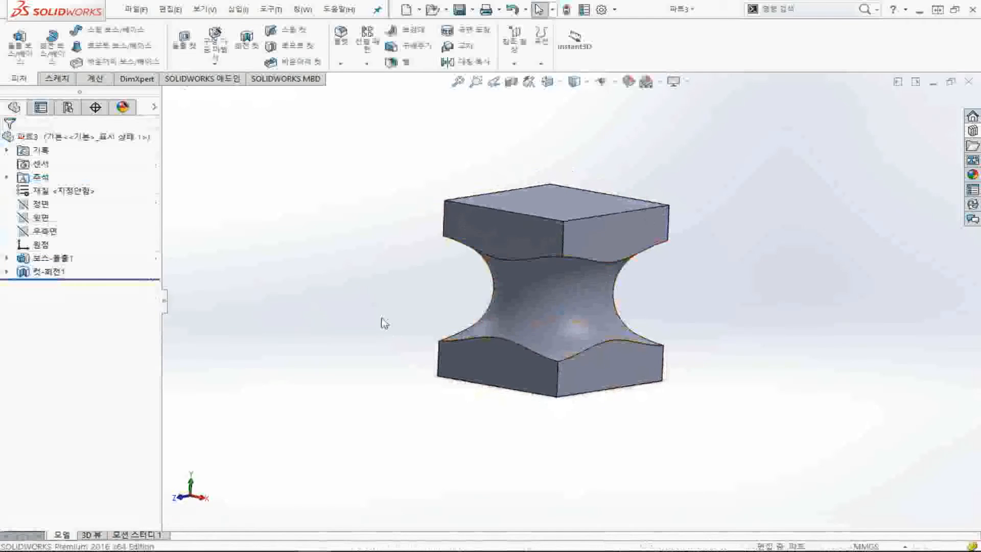
pyautogui.hotkey('ctrl', '5')
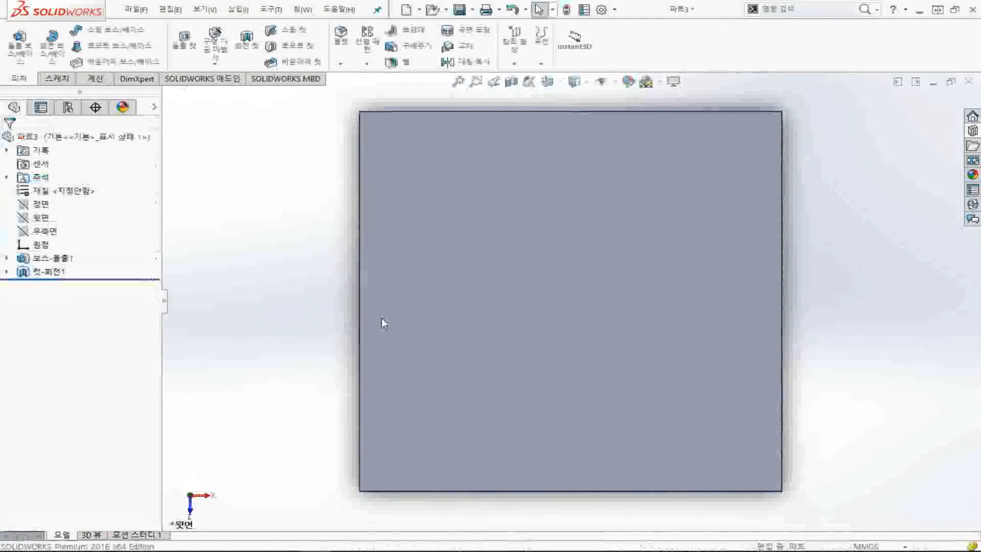
pyautogui.hotkey('ctrl', '1')
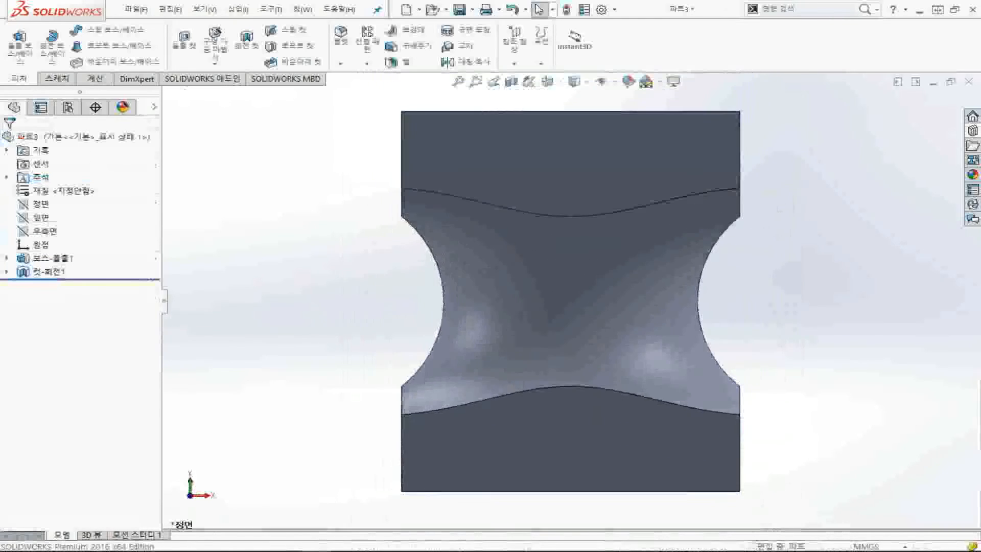